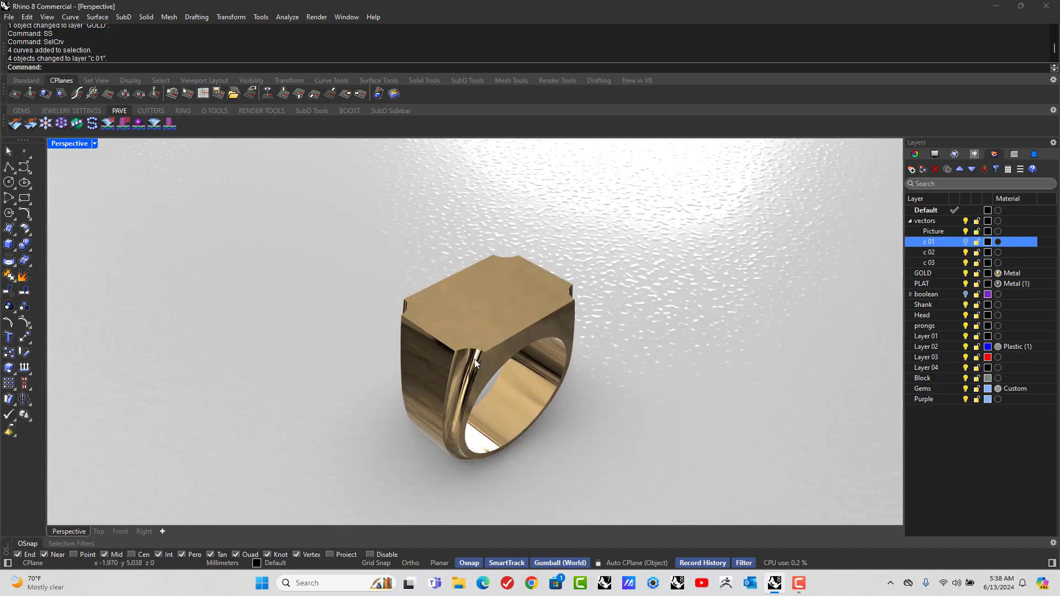
Orbit the Perspective view to see the gold signet ring's flat head from above.
mouse_move(652, 406)
right_down()
mouse_move(614, 425)
mouse_move(639, 405)
right_up()
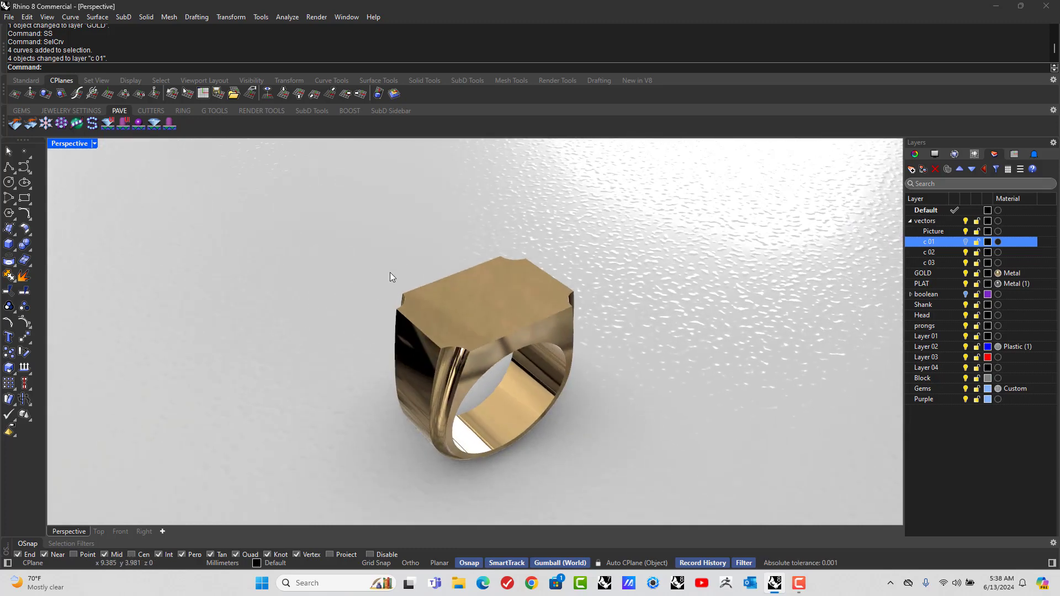
Start a new empty millimetre model without saving the ring, with the Front view maximized.
click(9, 16)
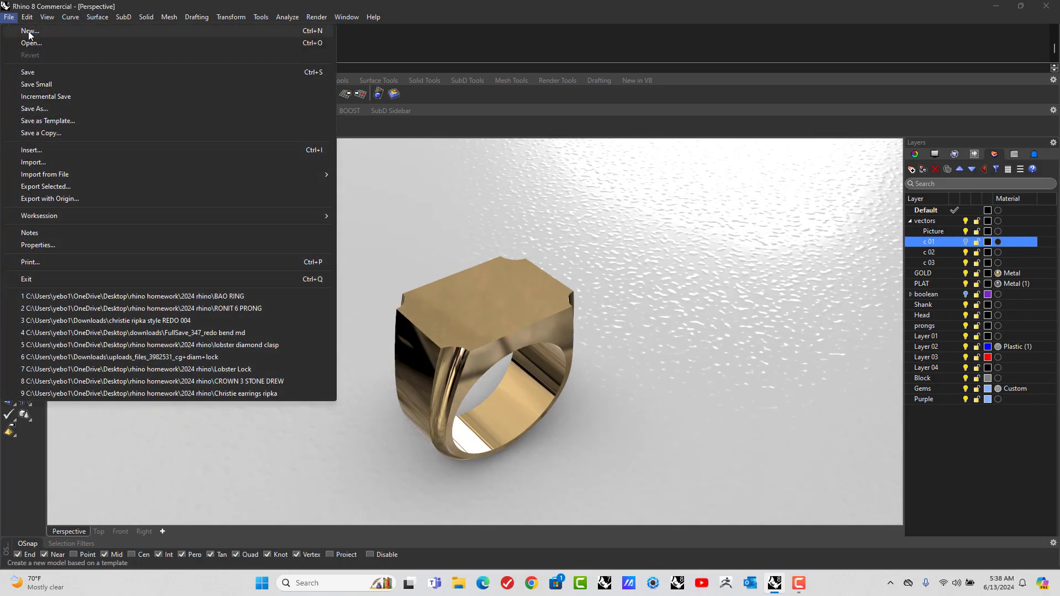
click(29, 31)
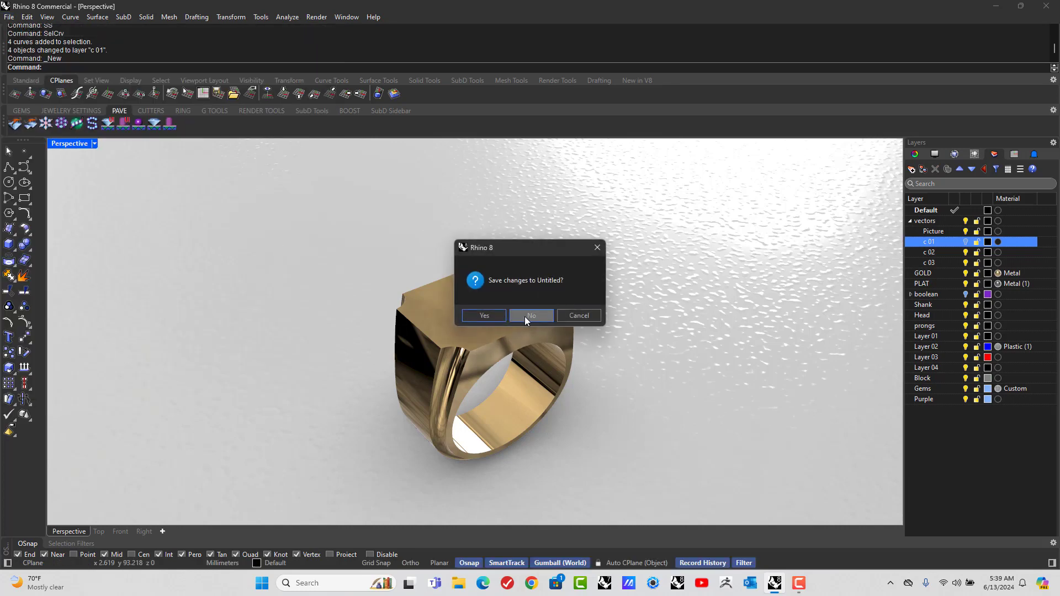
click(525, 314)
click(525, 314)
click(782, 421)
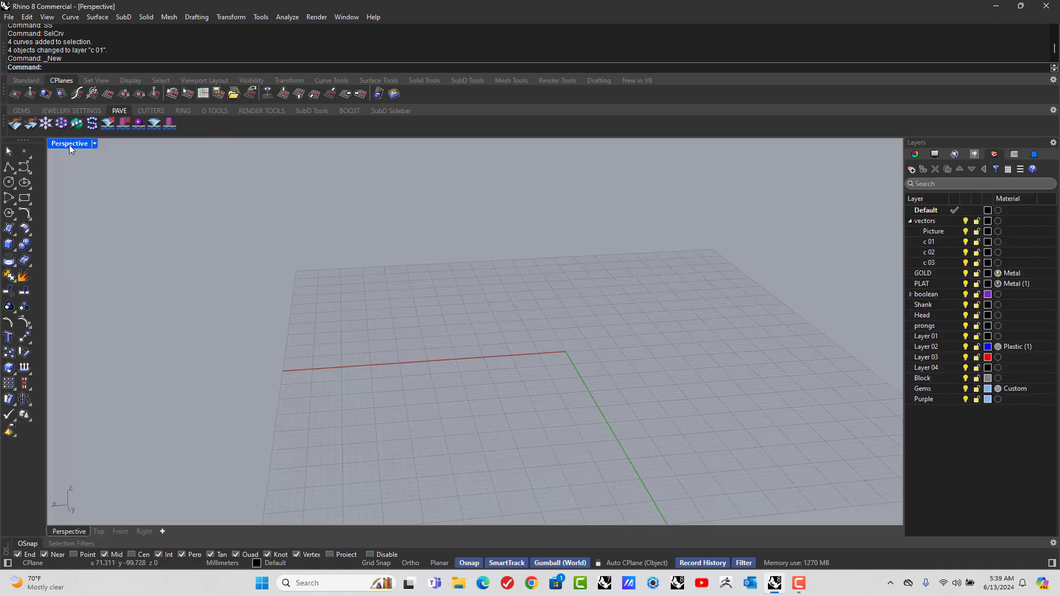
double_click(54, 337)
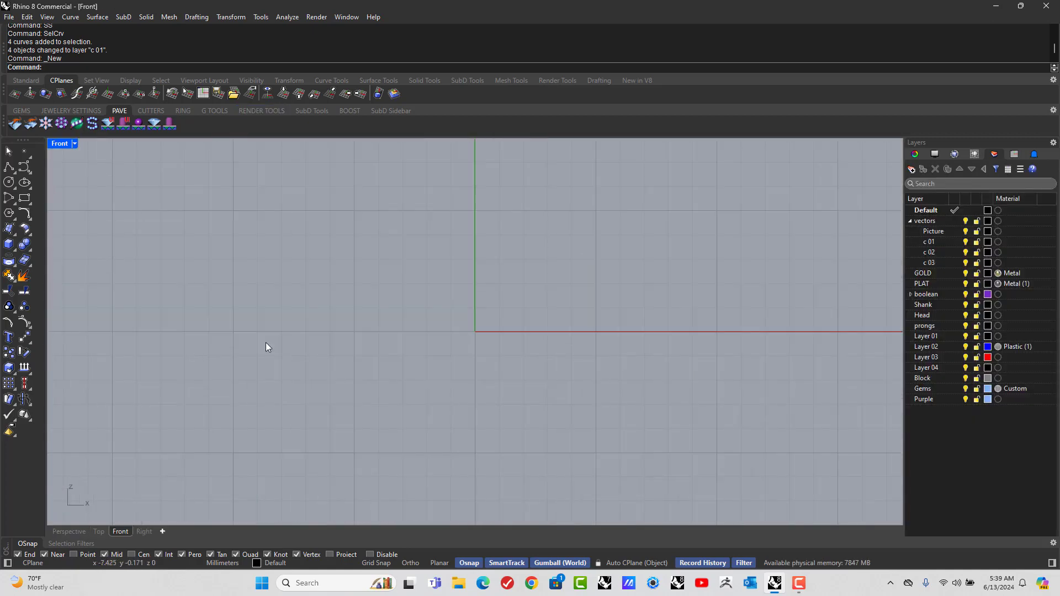
right_drag(203, 286, 253, 300)
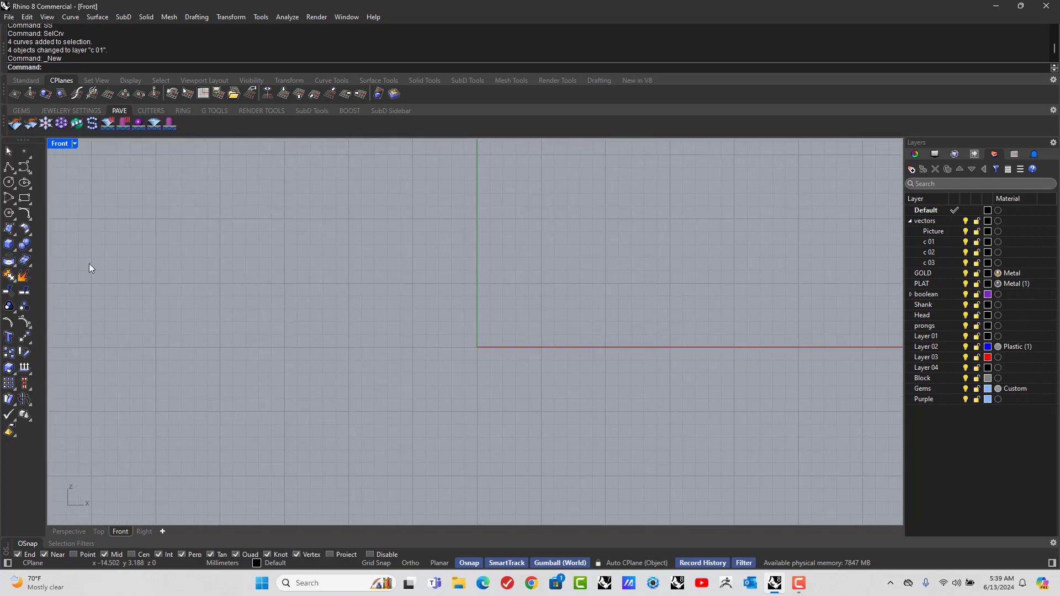
Draw a circle centred at 0 with an 18.9 mm diameter, then zoom out to frame it.
click(10, 184)
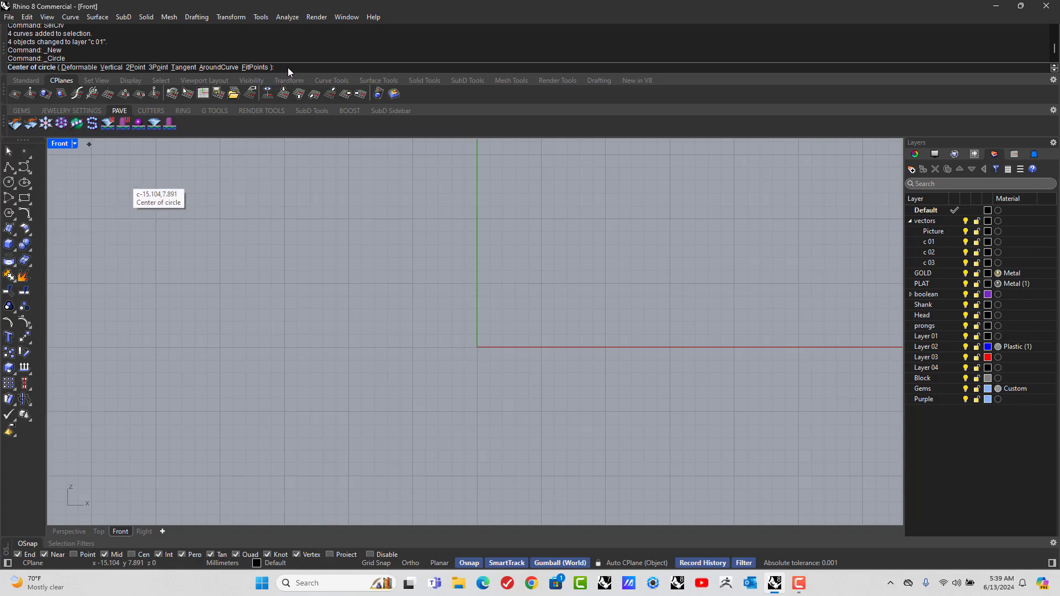
text(0)
key(Return)
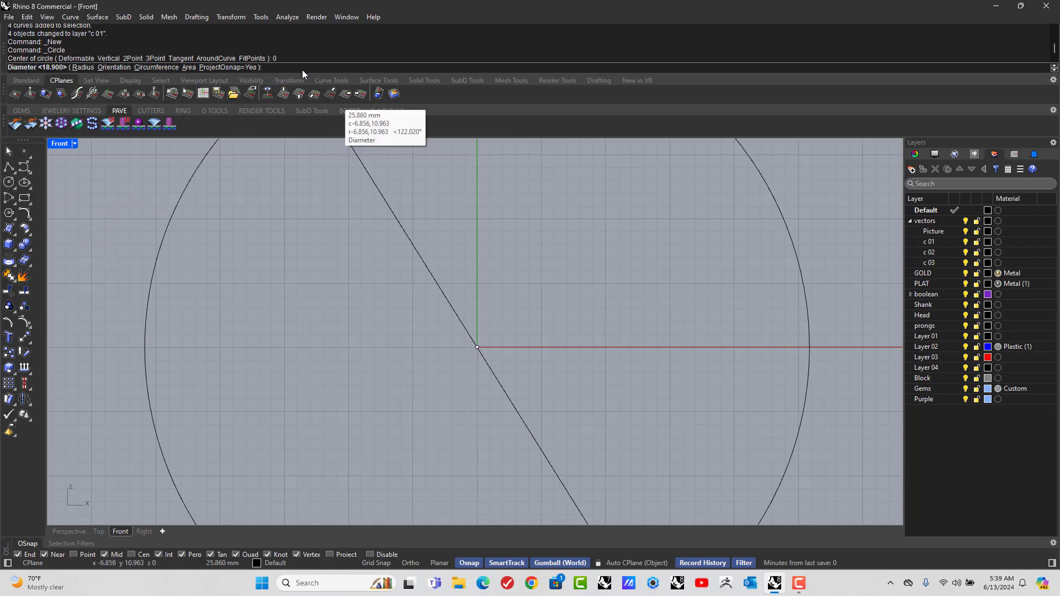
text(18)
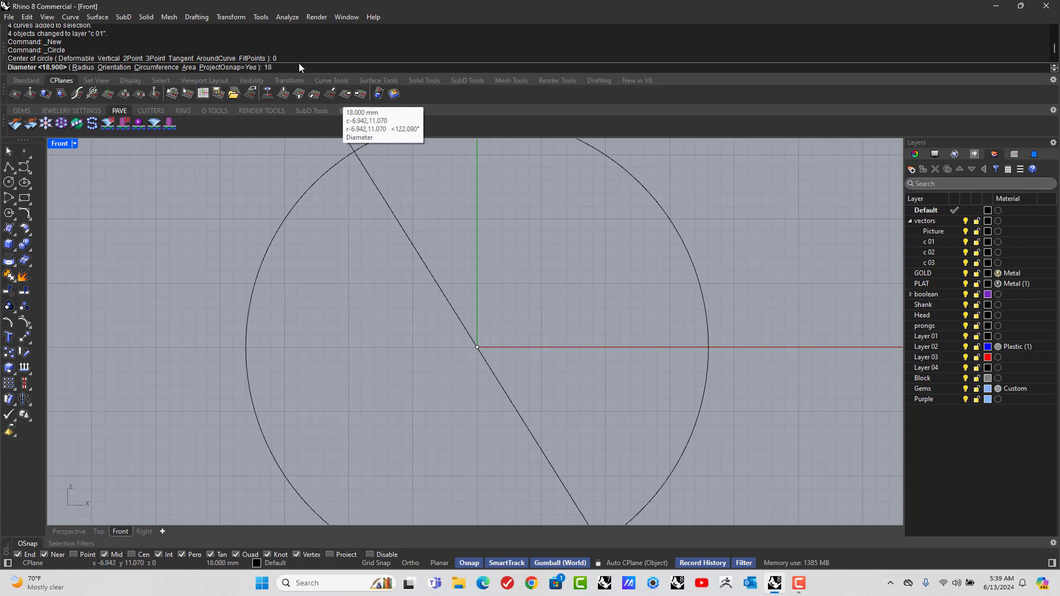
text(.9)
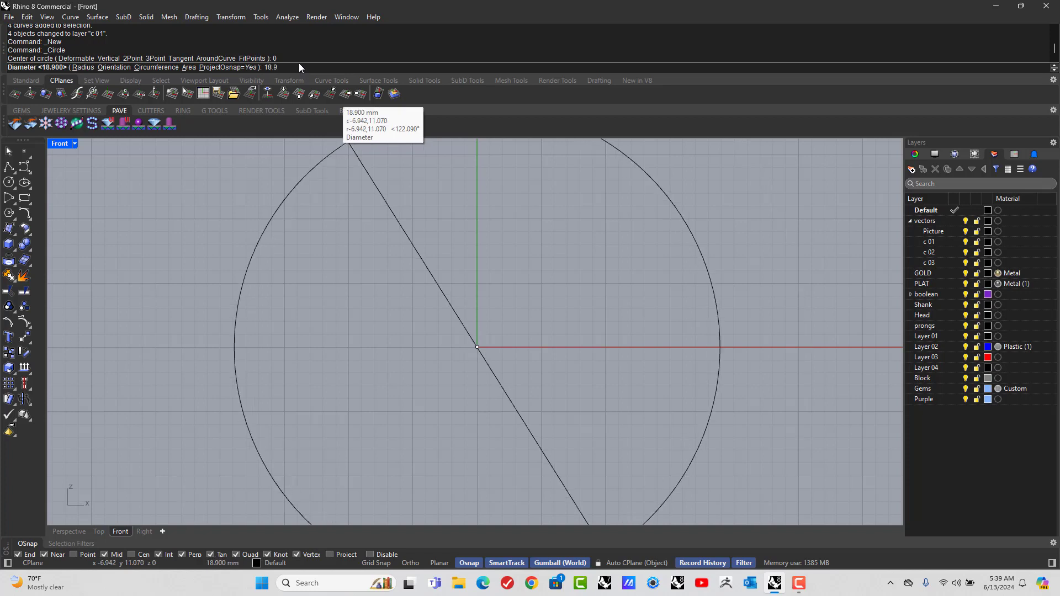
key(F8)
key(Return)
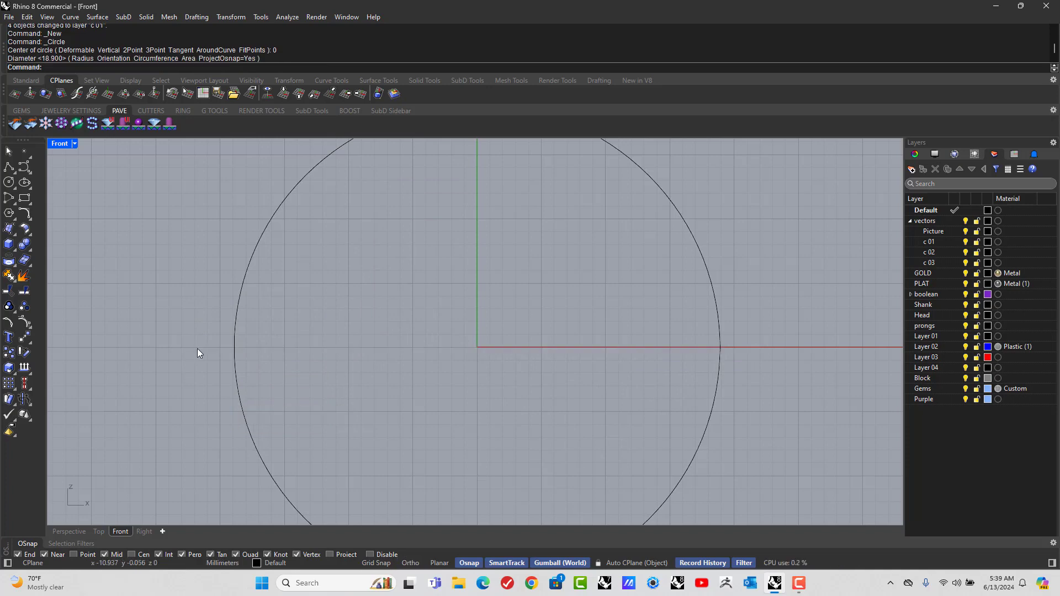
scroll(399, 335, down, 4)
scroll(377, 322, down, 3)
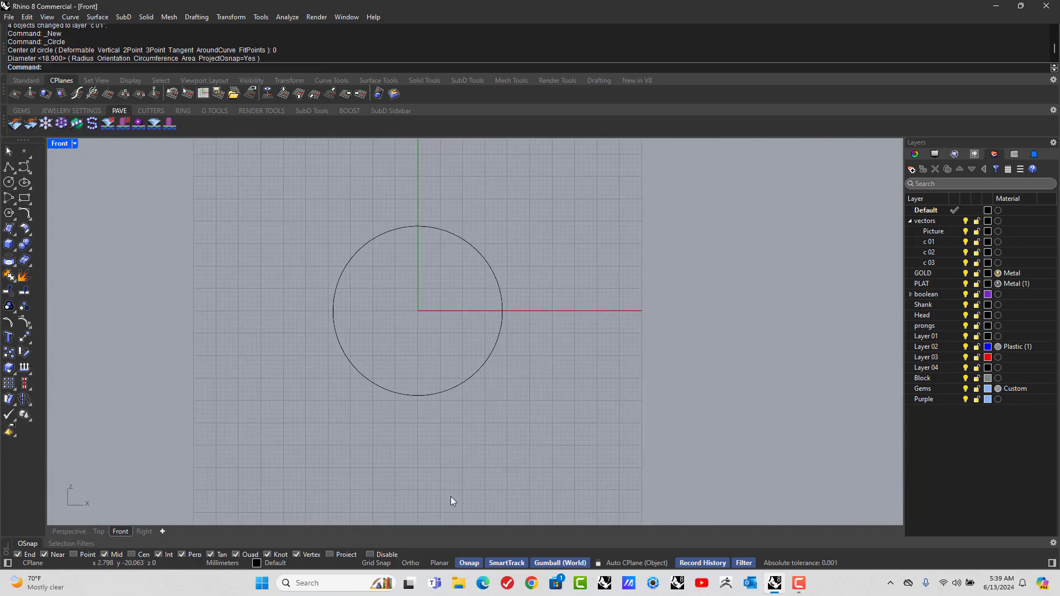
Draw a 2 mm vertical line straight down from the circle's bottom quadrant.
click(9, 167)
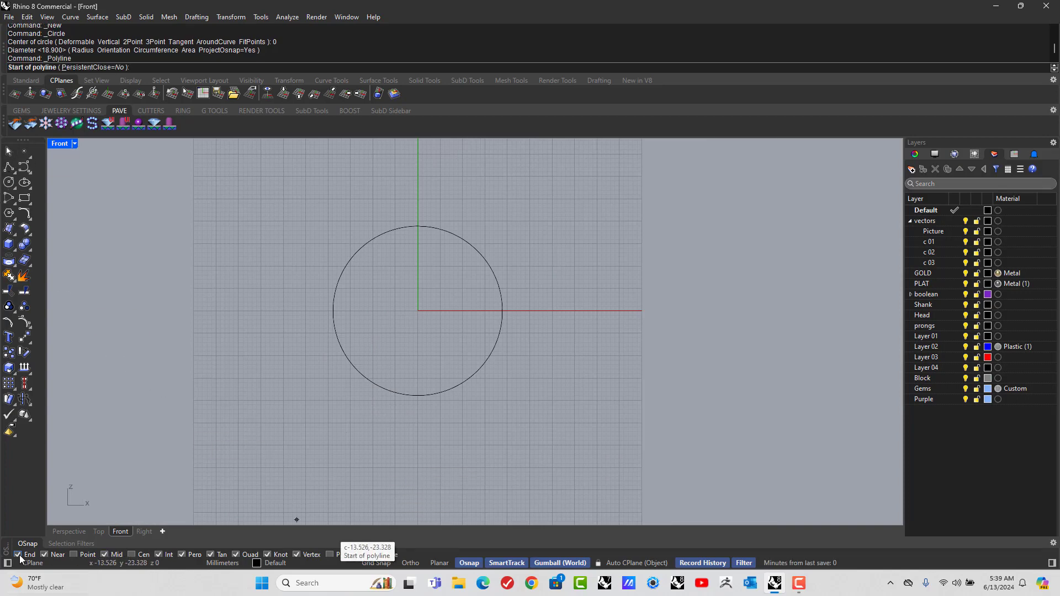
click(419, 396)
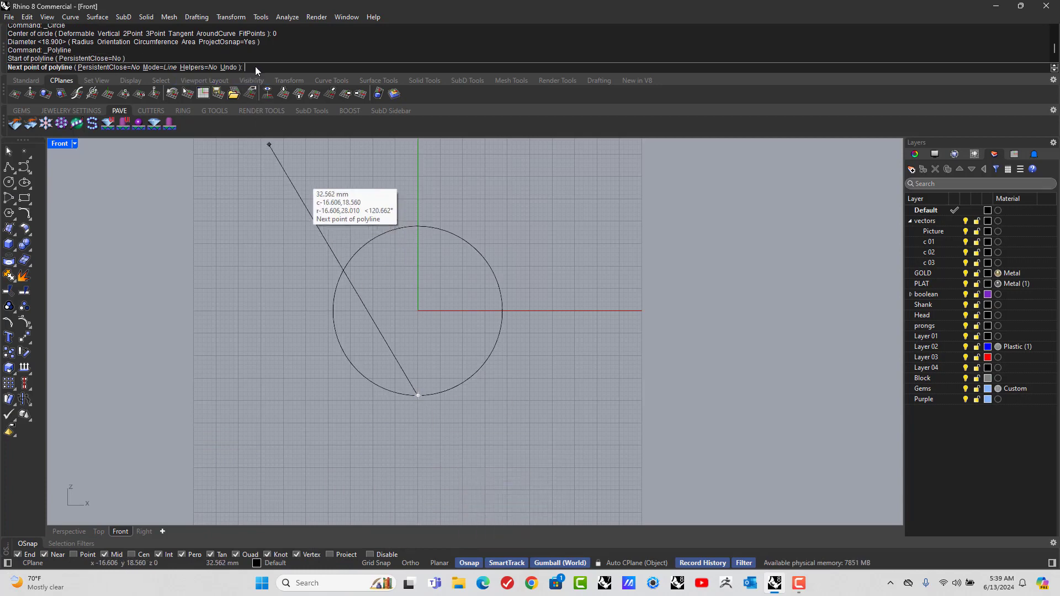
text(2)
key(Return)
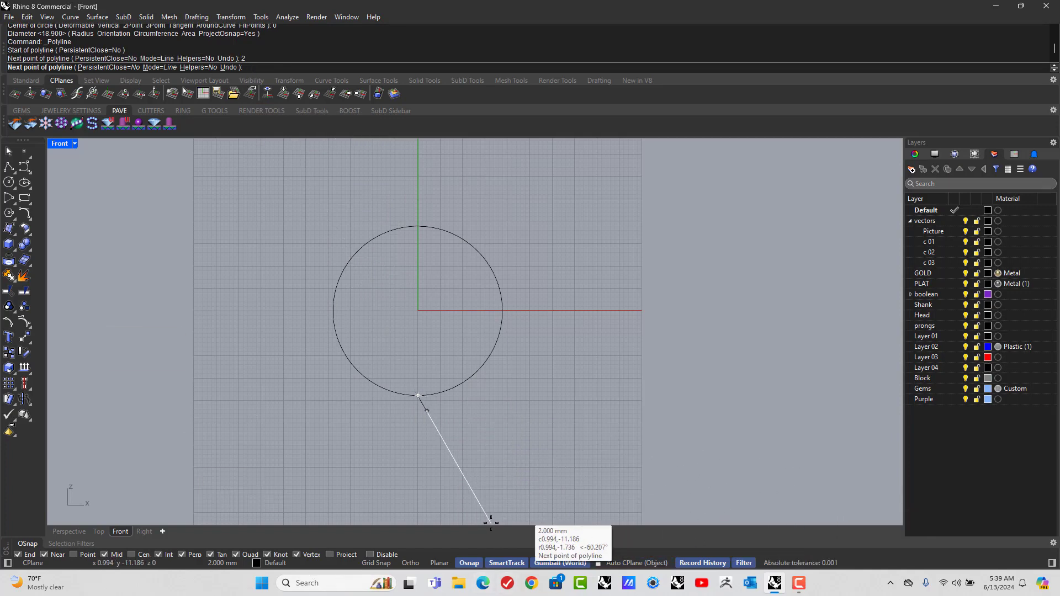
click(468, 485)
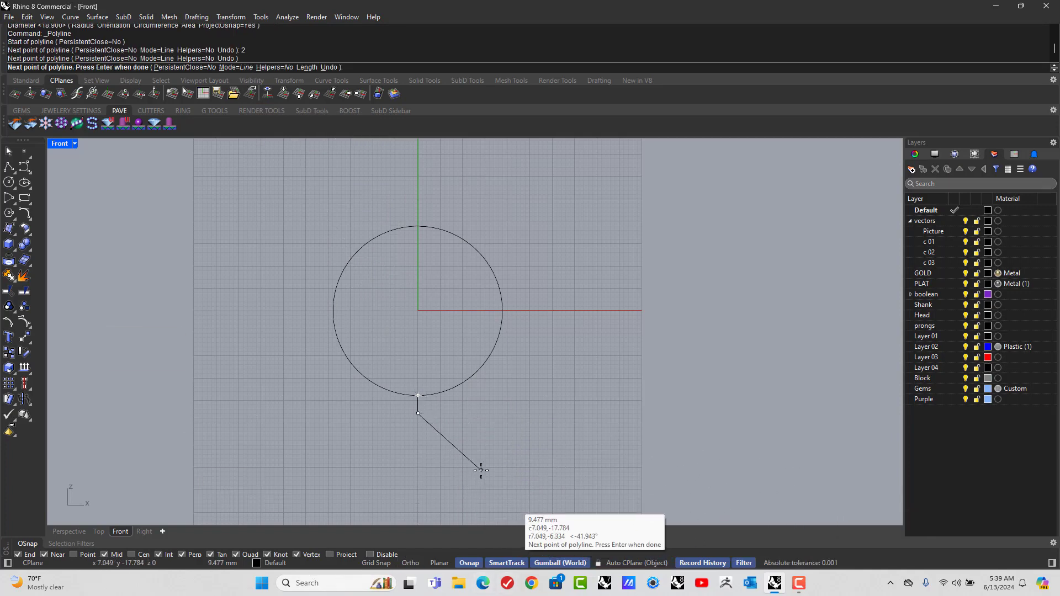
key(Return)
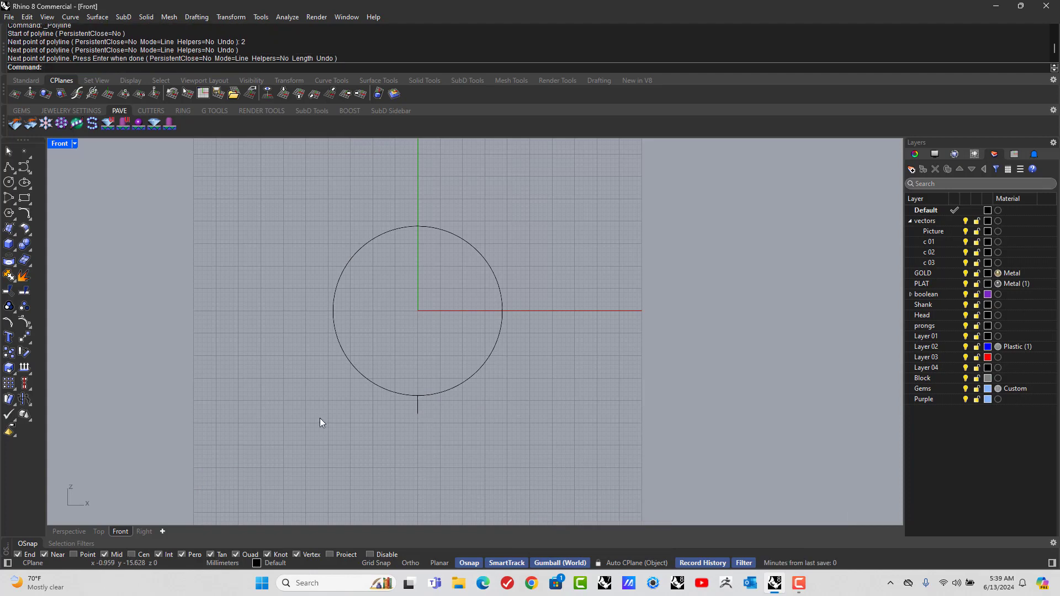
Draw a 2.4 mm horizontal line leftward from the circle's left quadrant.
key(Return)
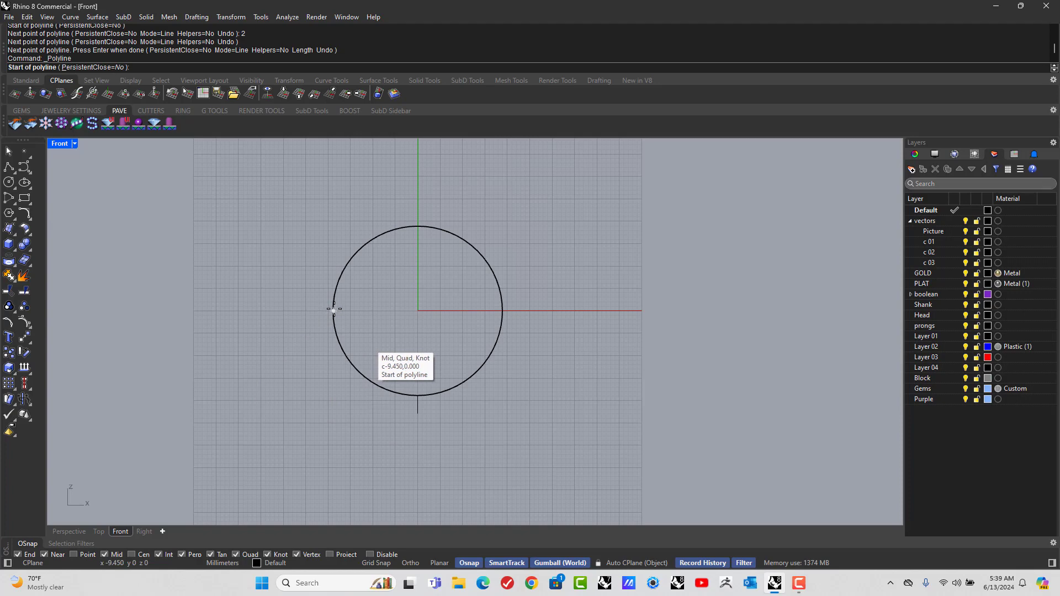
click(333, 311)
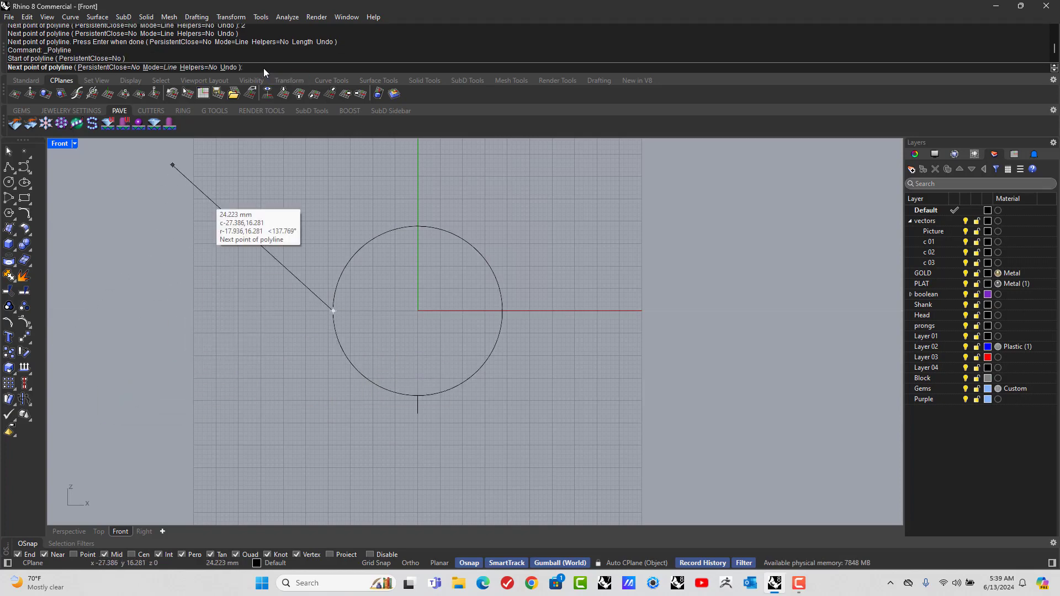
text(2)
key(Return)
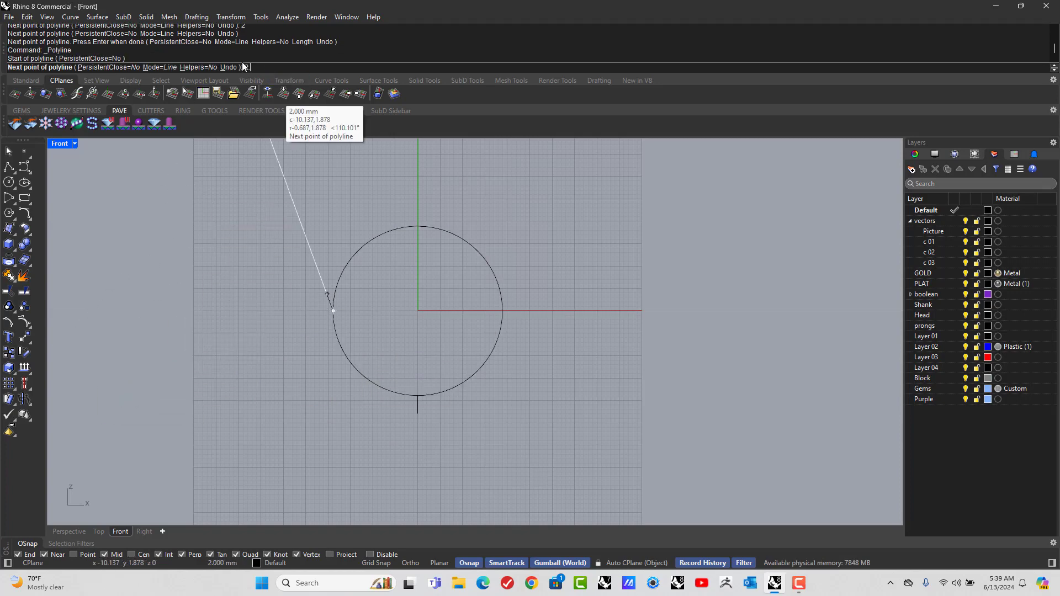
text(2.4)
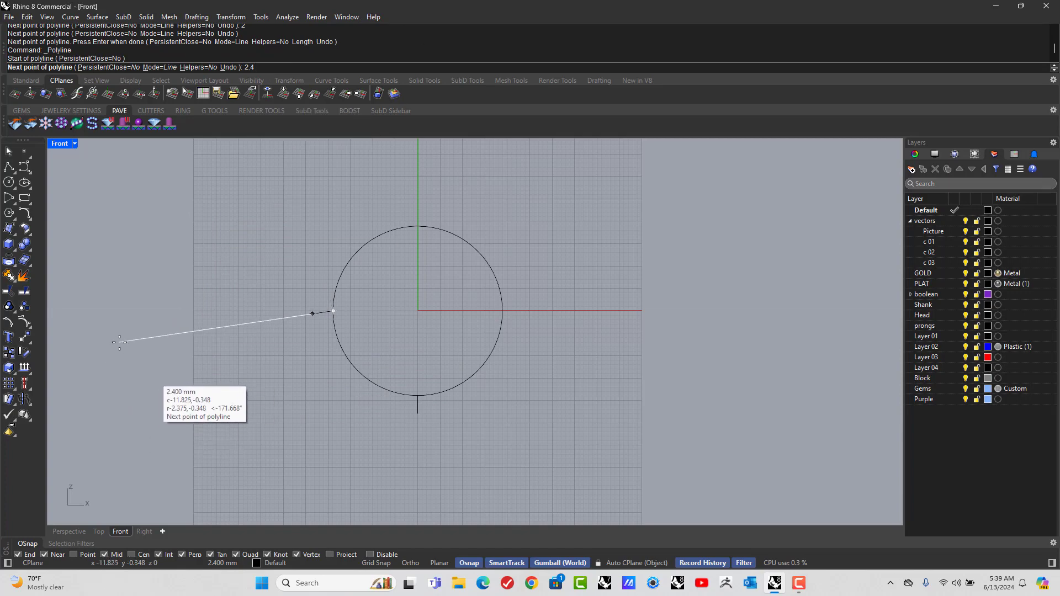
key(F8)
click(143, 334)
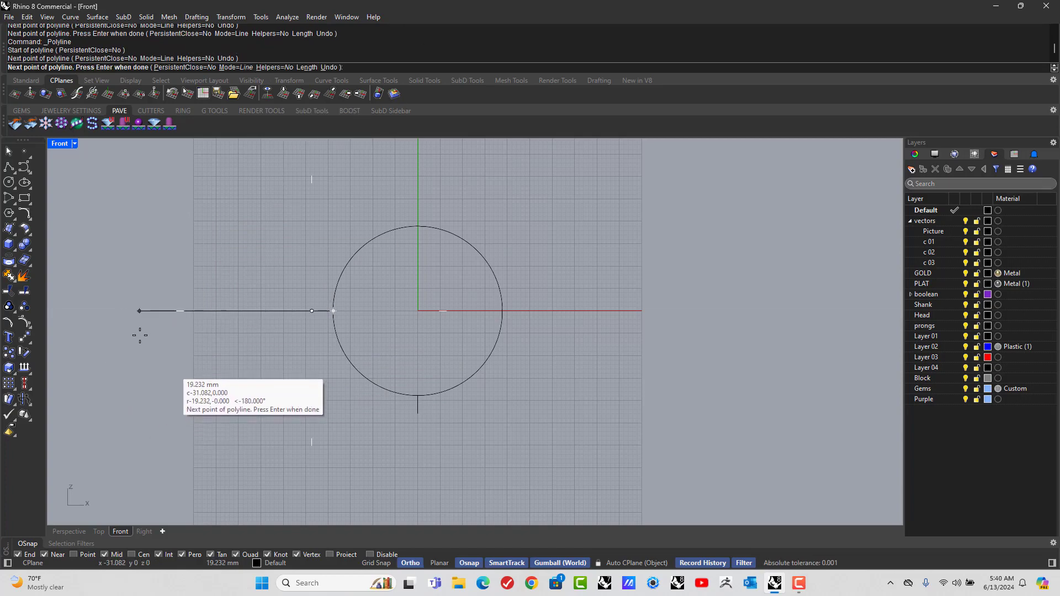
key(Return)
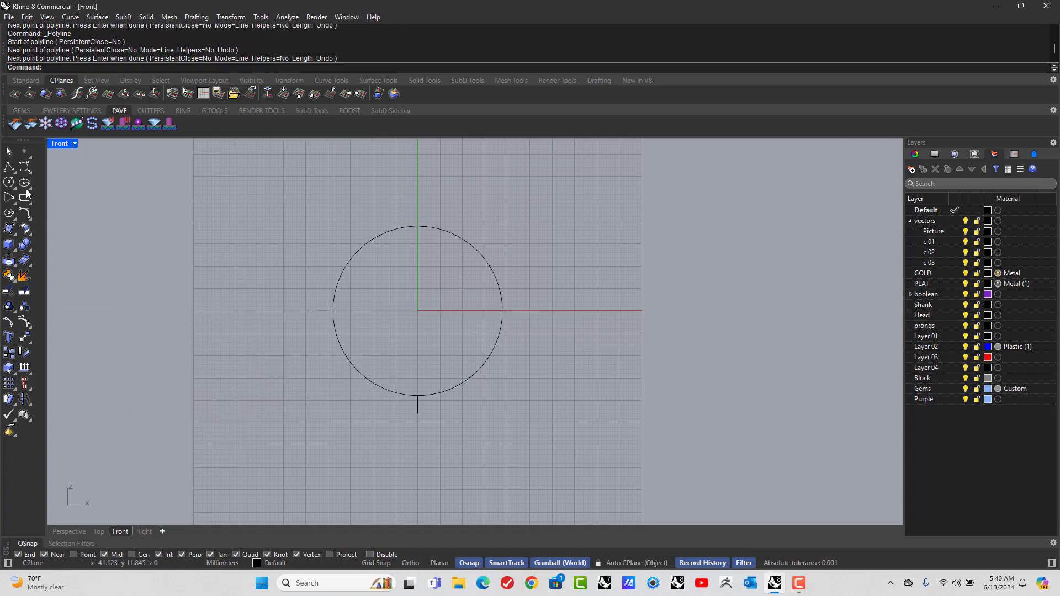
Join the two tick ends with a start-end arc sweeping around the circle's lower left.
click(15, 202)
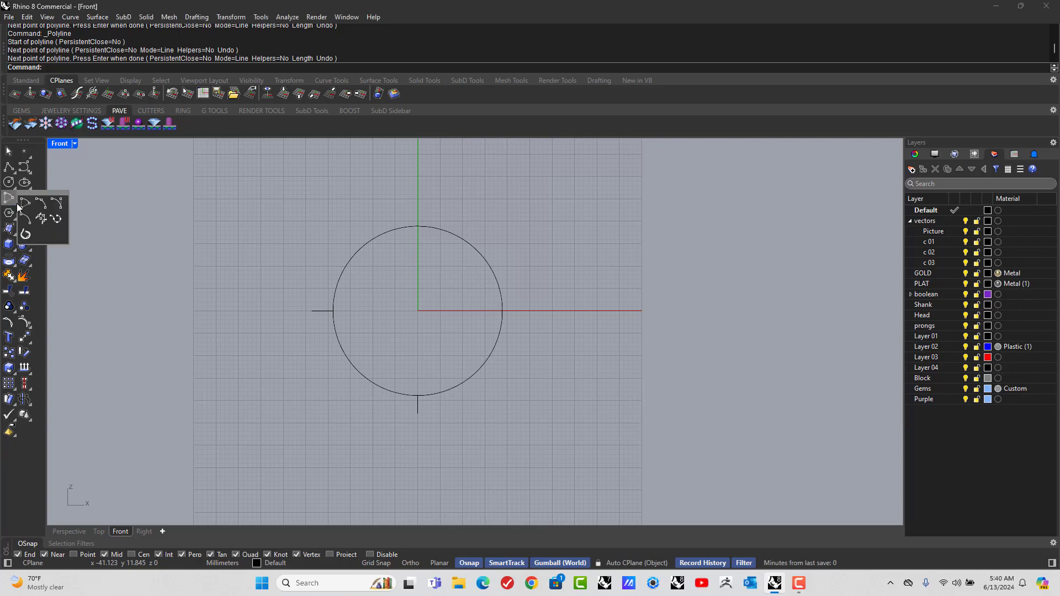
click(60, 207)
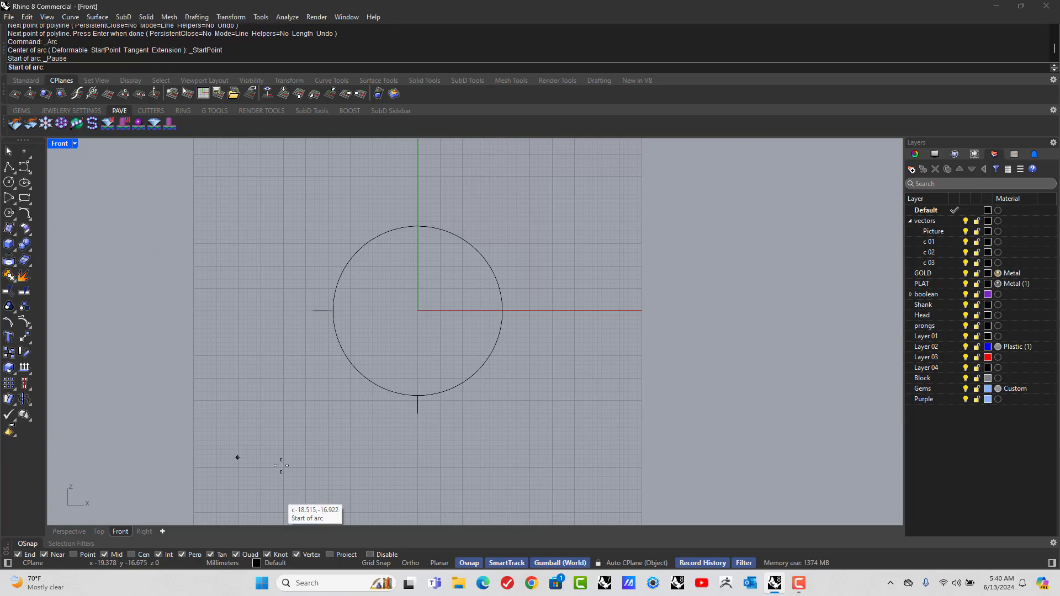
click(417, 413)
click(312, 310)
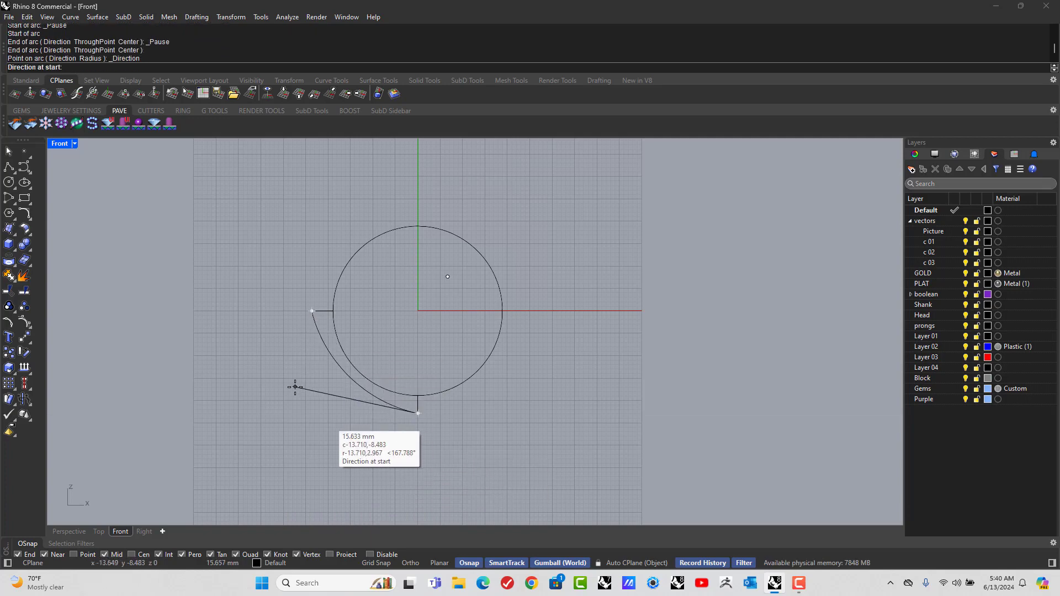
key(F8)
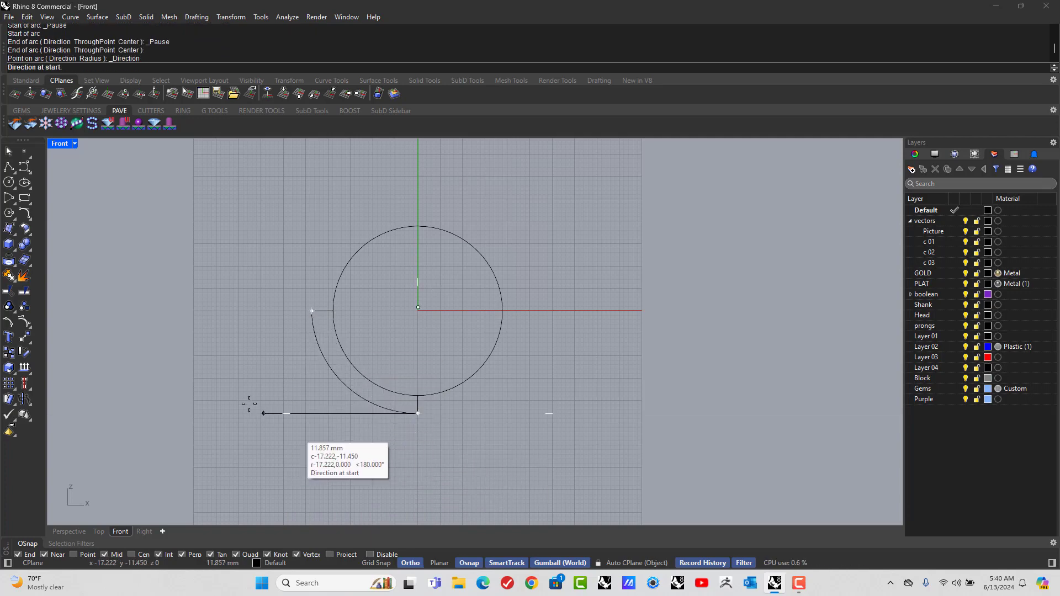
shift+click(238, 408)
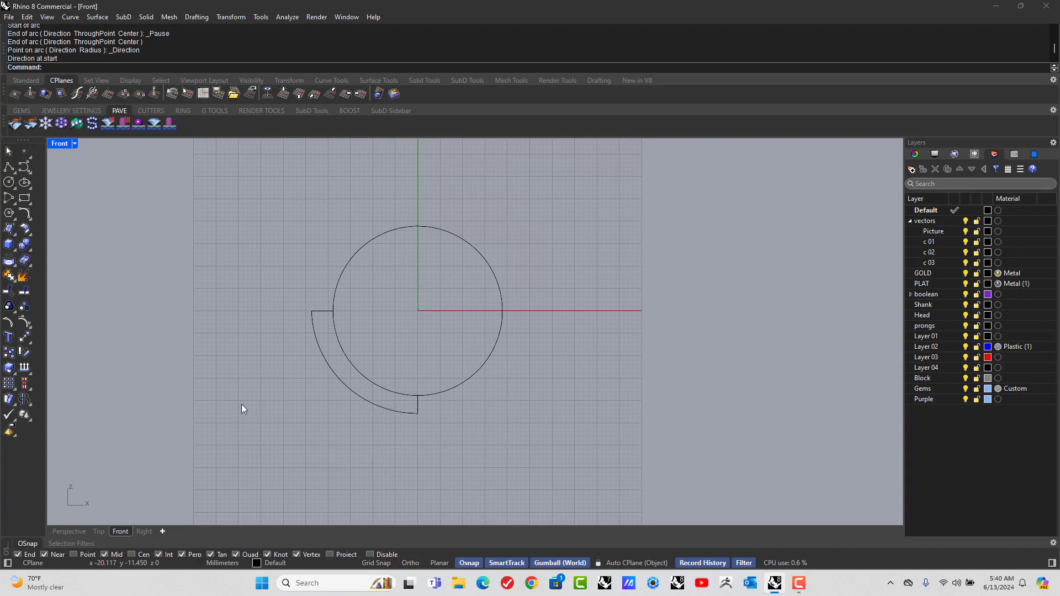
right_drag(423, 260, 420, 292)
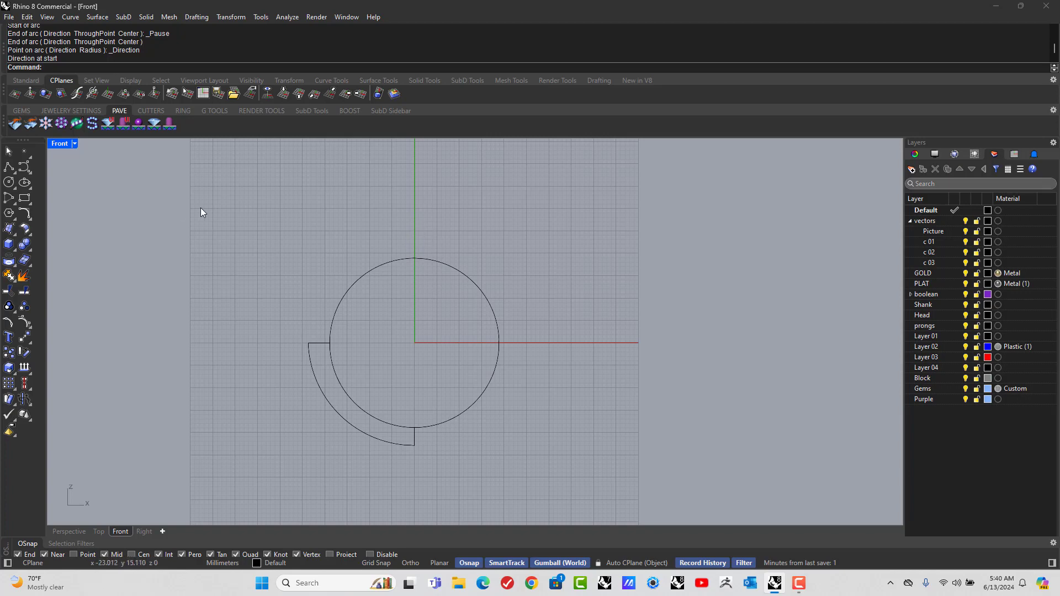
Draw a 3.5 mm vertical line rising from the circle's top quadrant.
click(9, 167)
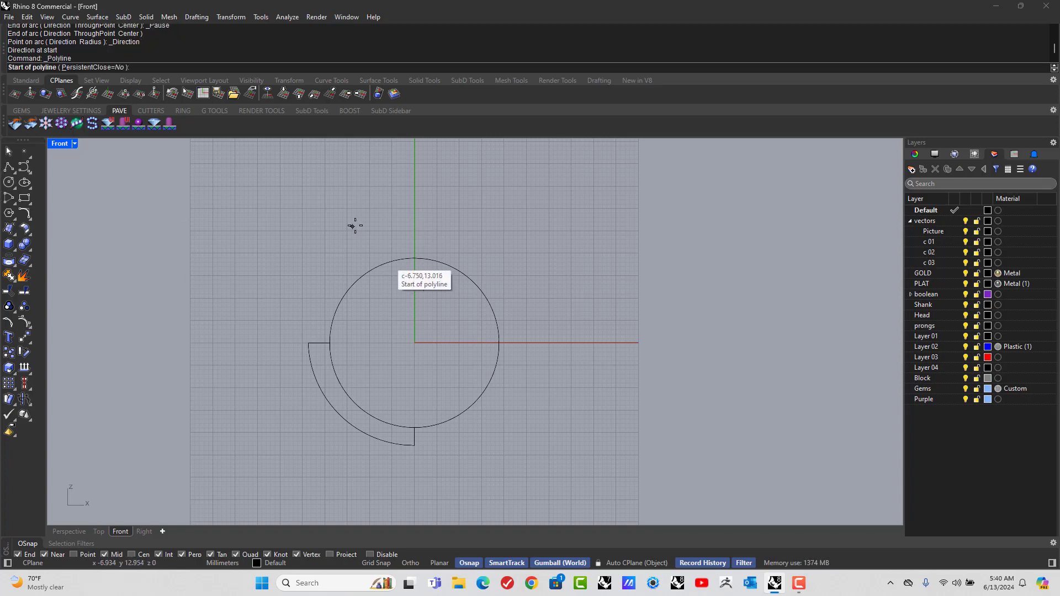
click(415, 258)
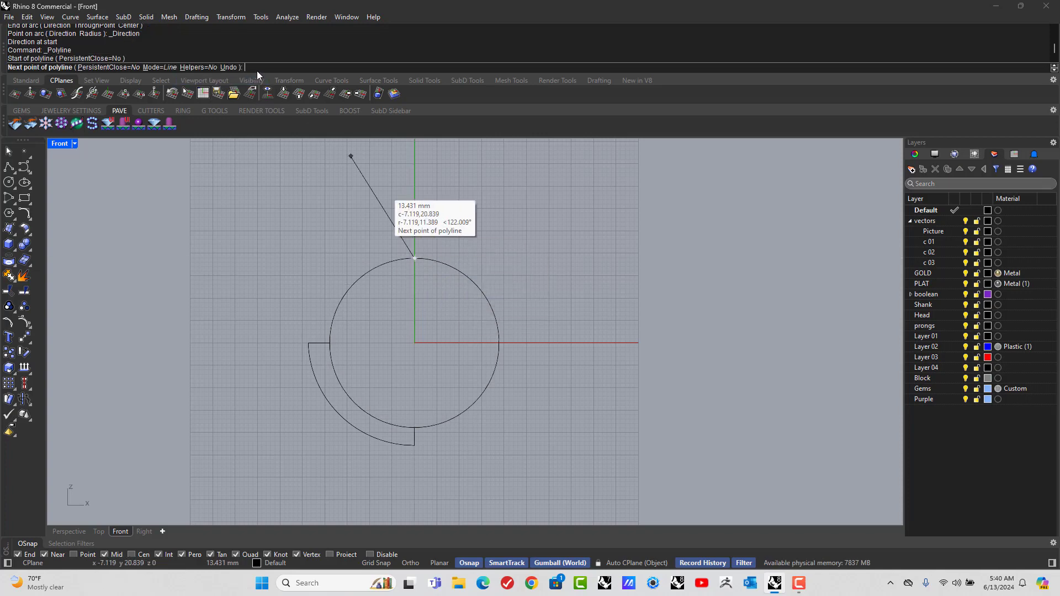
text(3.5)
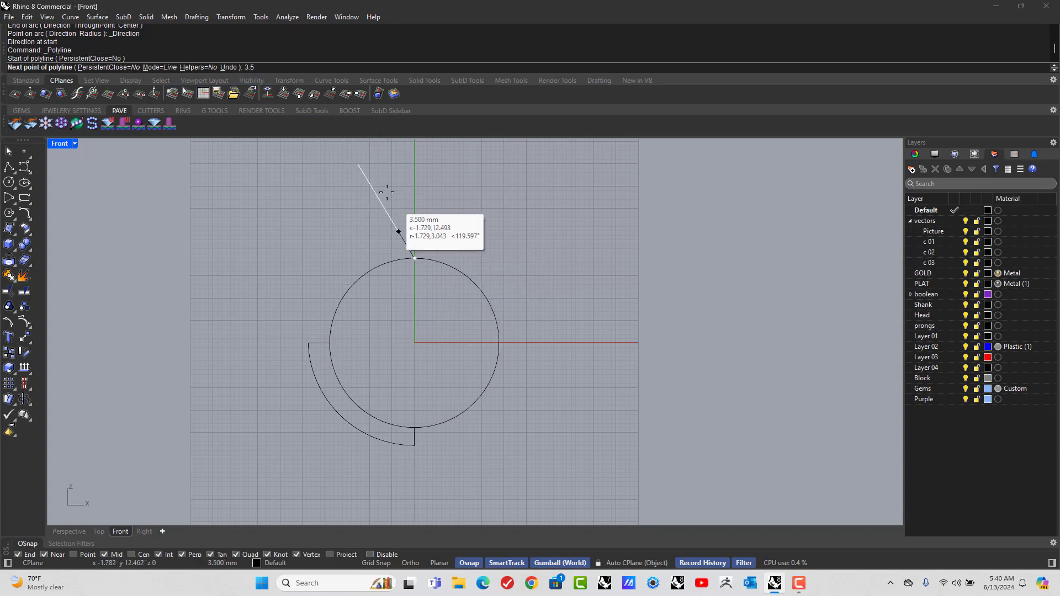
key(Return)
click(415, 186)
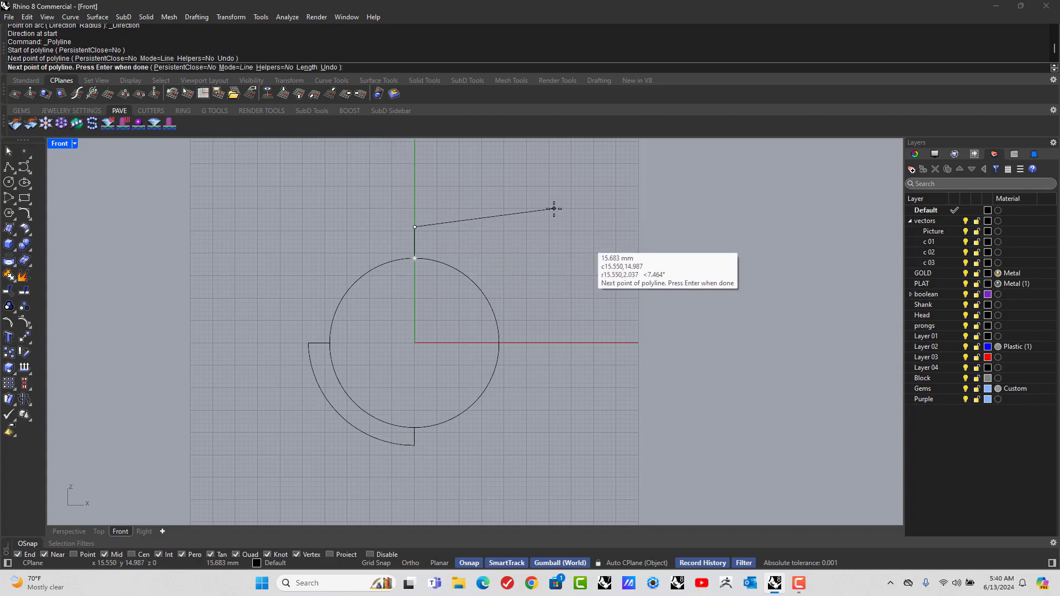
key(Return)
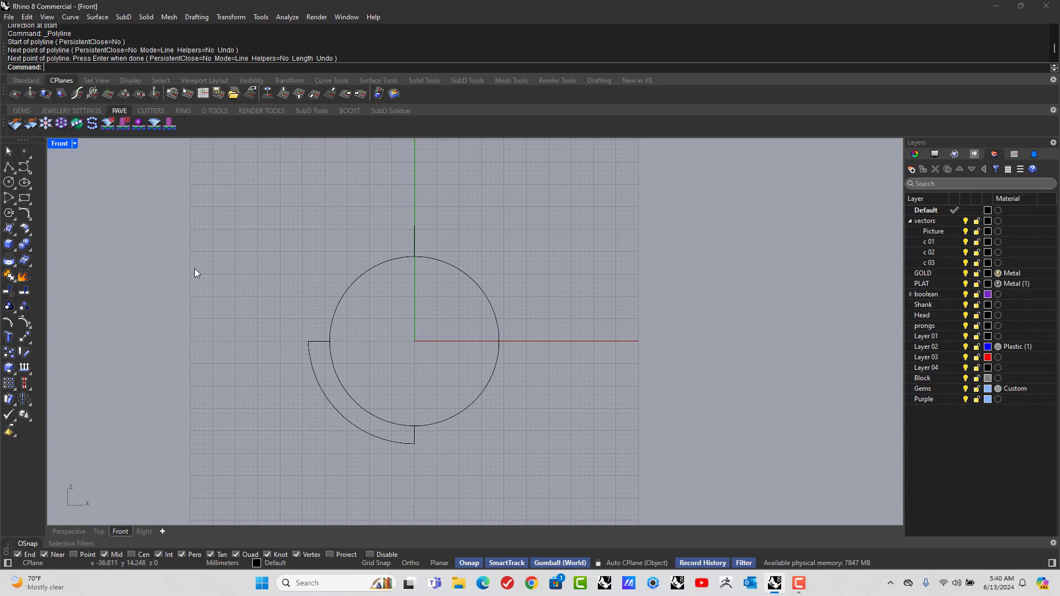
Draw a horizontal midpoint line at the top tick's end, reaching about 10.26 mm each side.
click(14, 171)
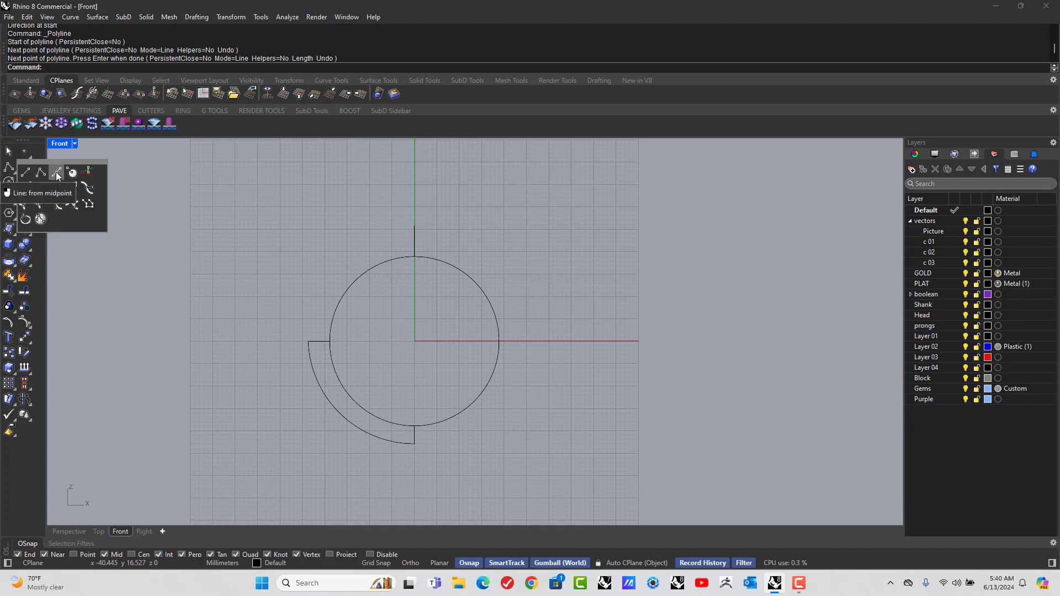
click(57, 174)
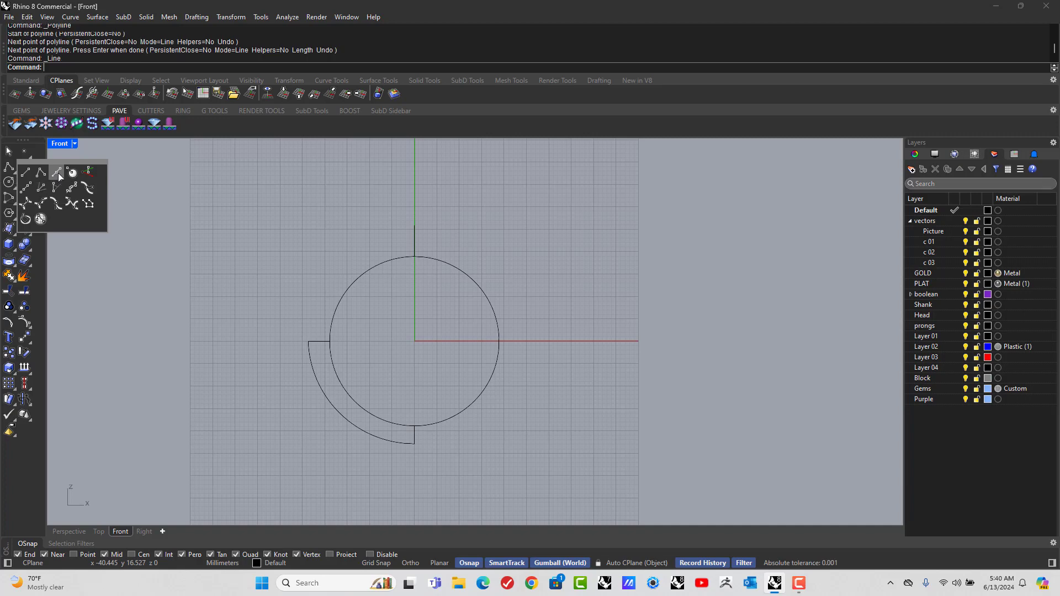
click(416, 224)
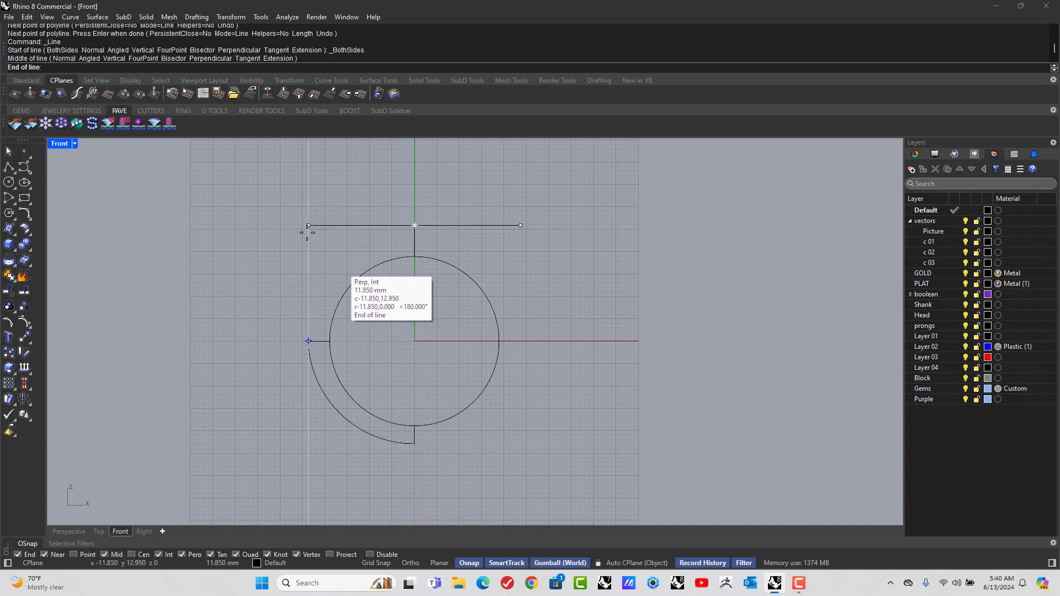
key(F8)
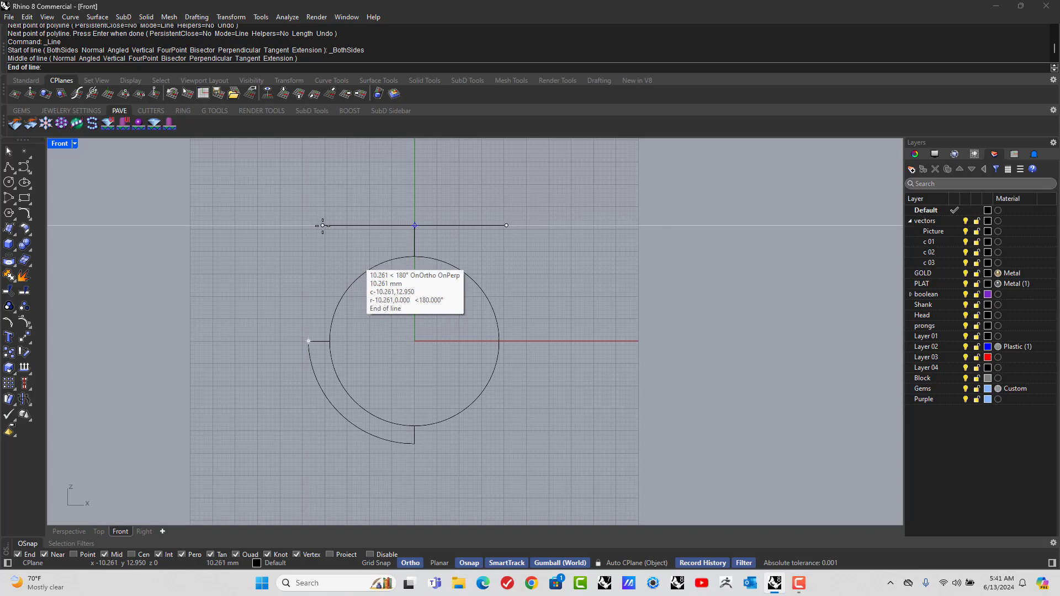
click(322, 226)
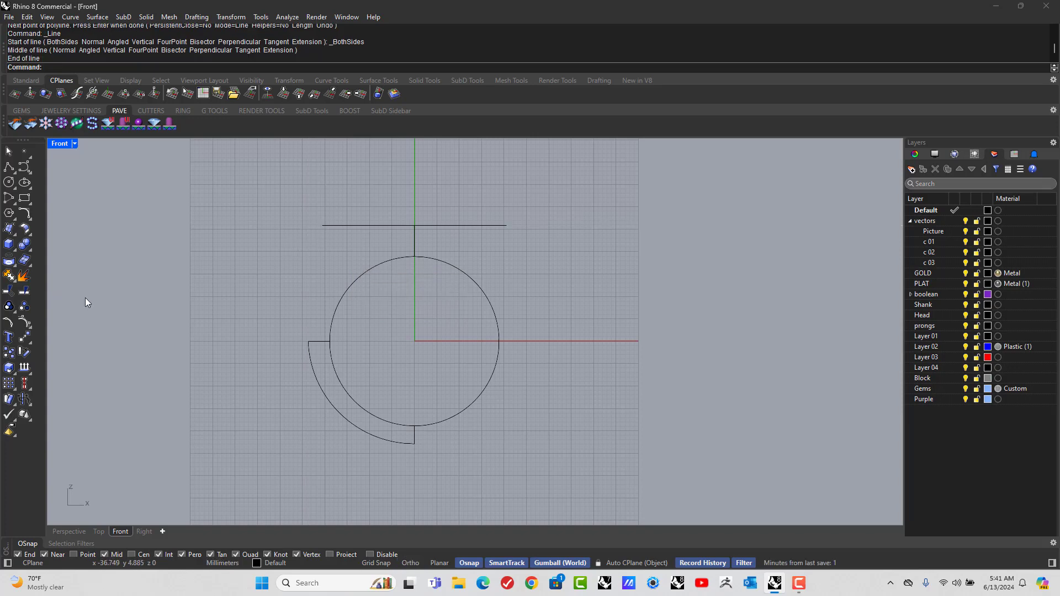
Extend the left arc by arc-to-point up to the horizontal line's left end, then select it.
click(72, 17)
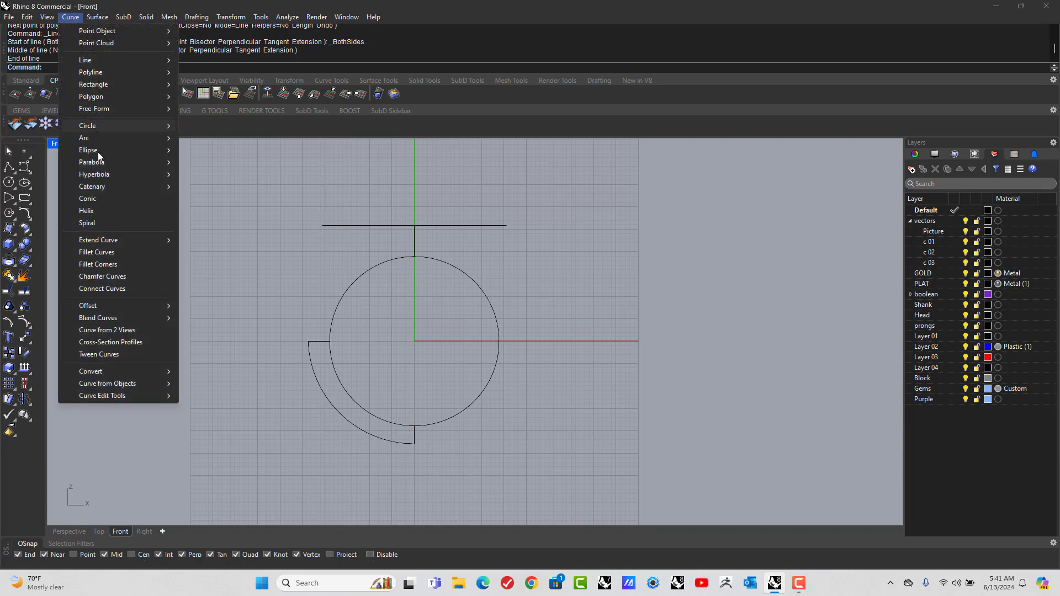
mouse_move(98, 239)
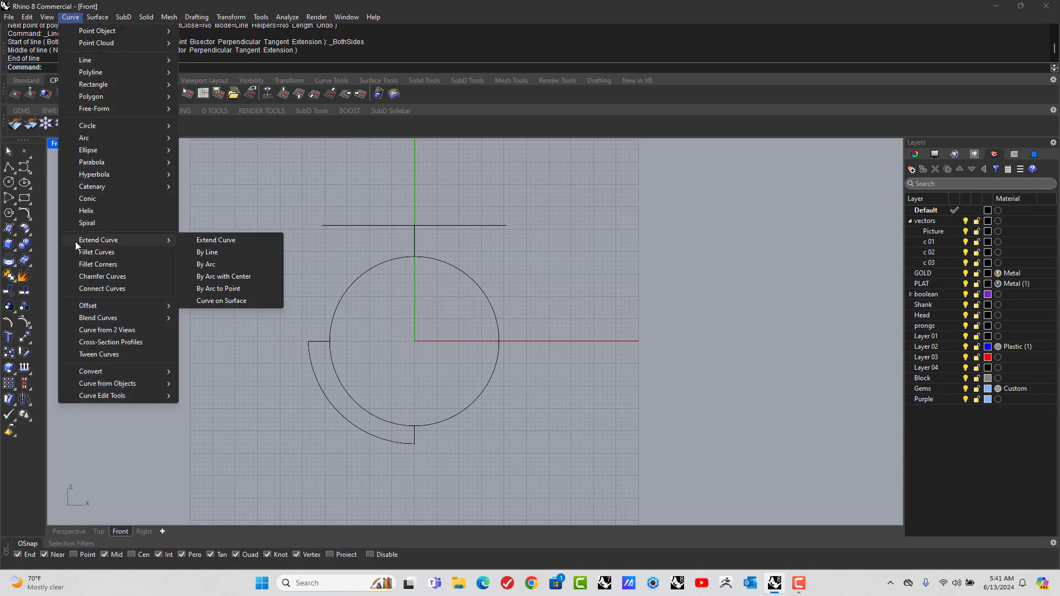
click(224, 289)
click(309, 351)
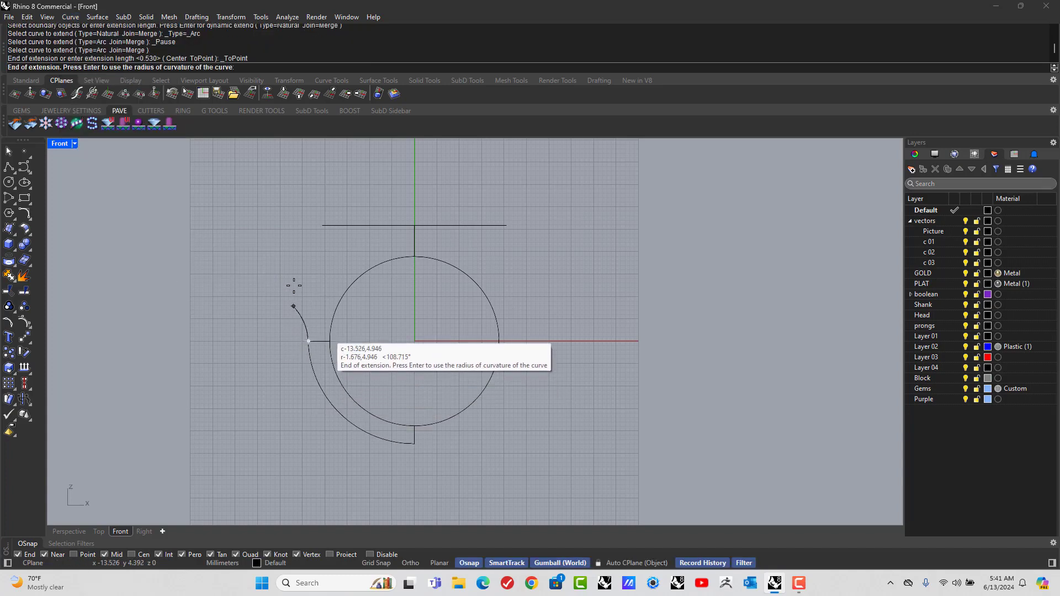
click(323, 225)
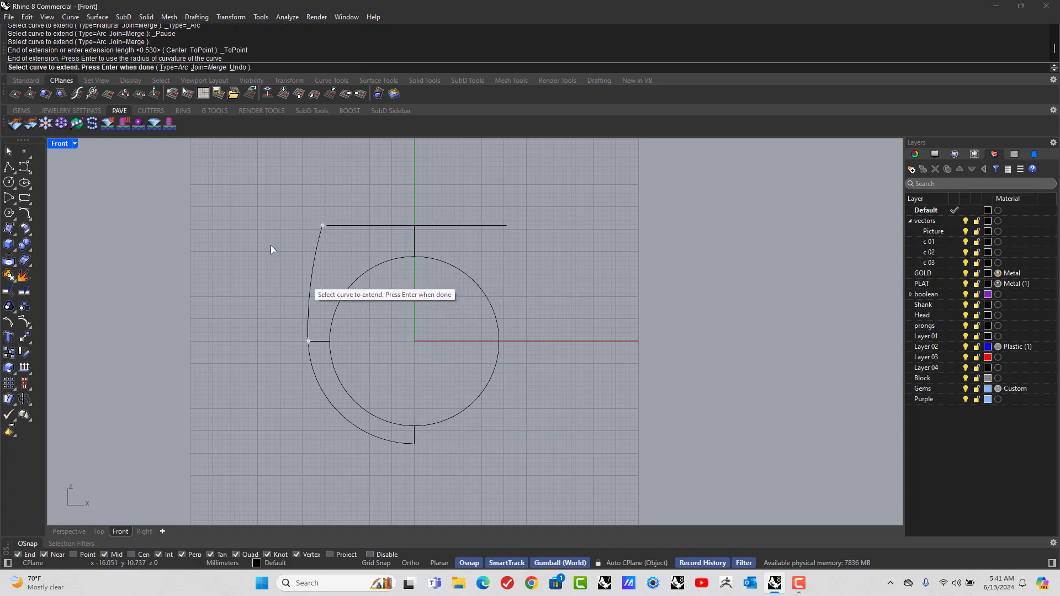
right_click(270, 250)
click(310, 259)
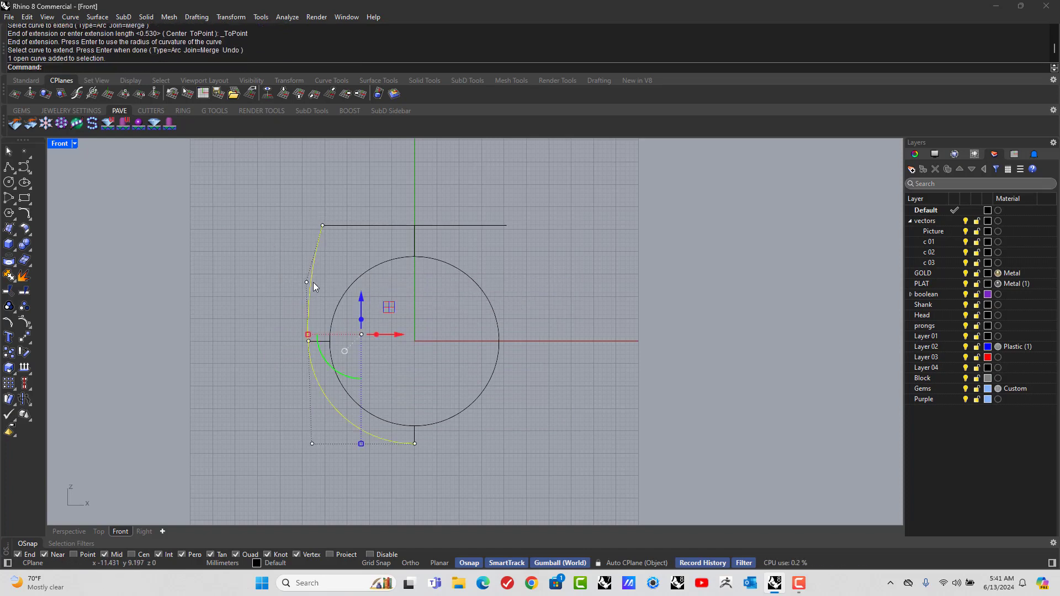
scroll(308, 351, up, 4)
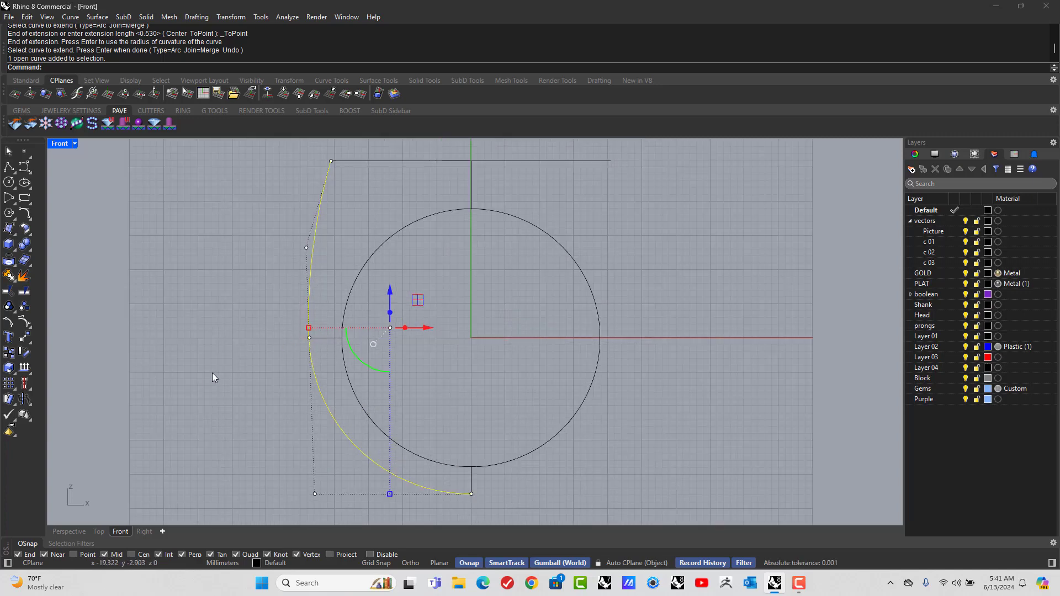
Rebuild the selected left side curve with point count 10 and degree 3.
text(ebuild)
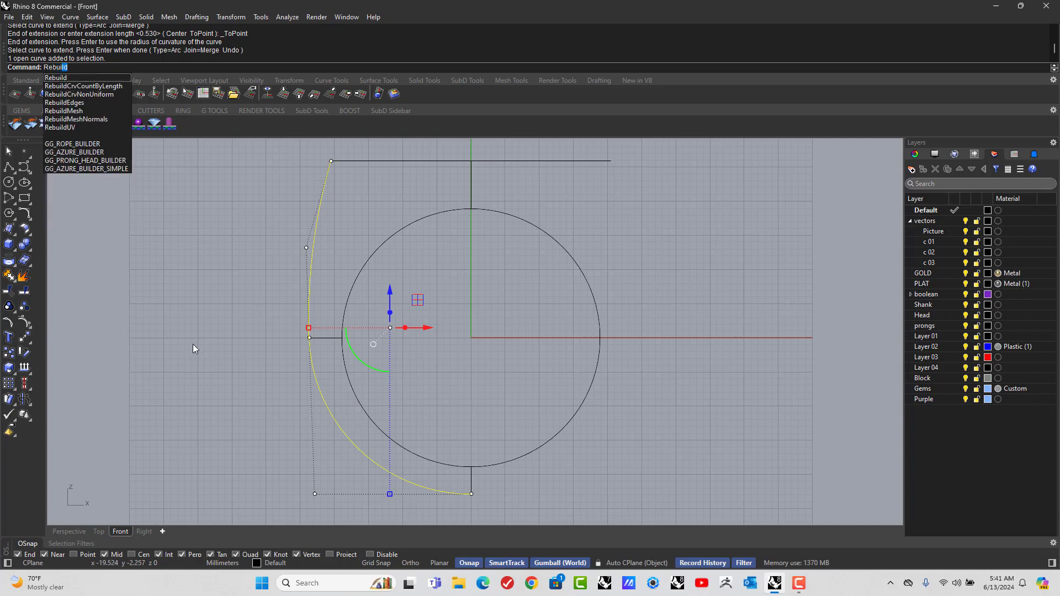
click(65, 78)
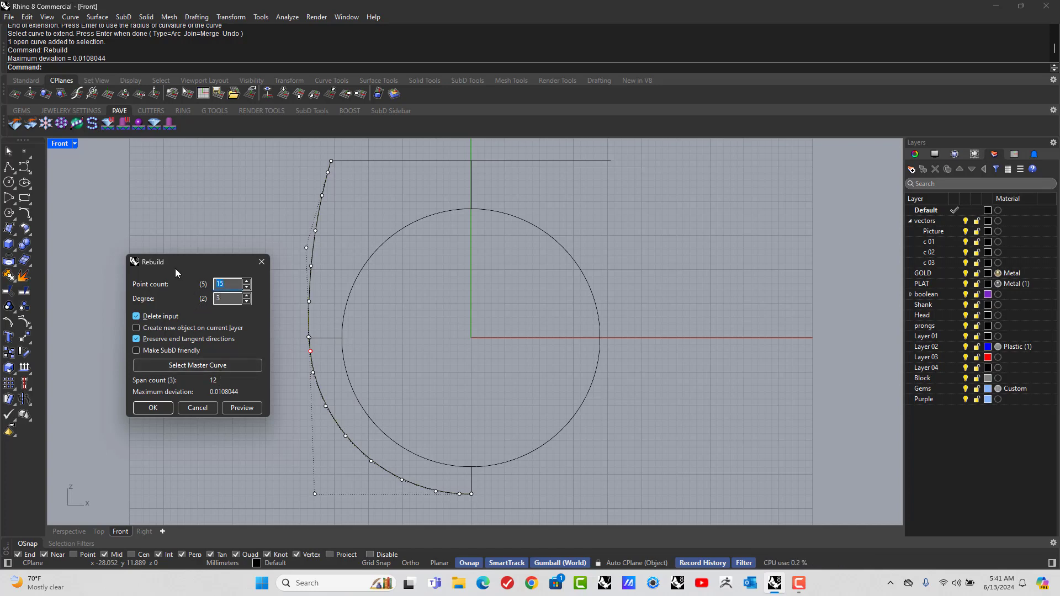
text(10)
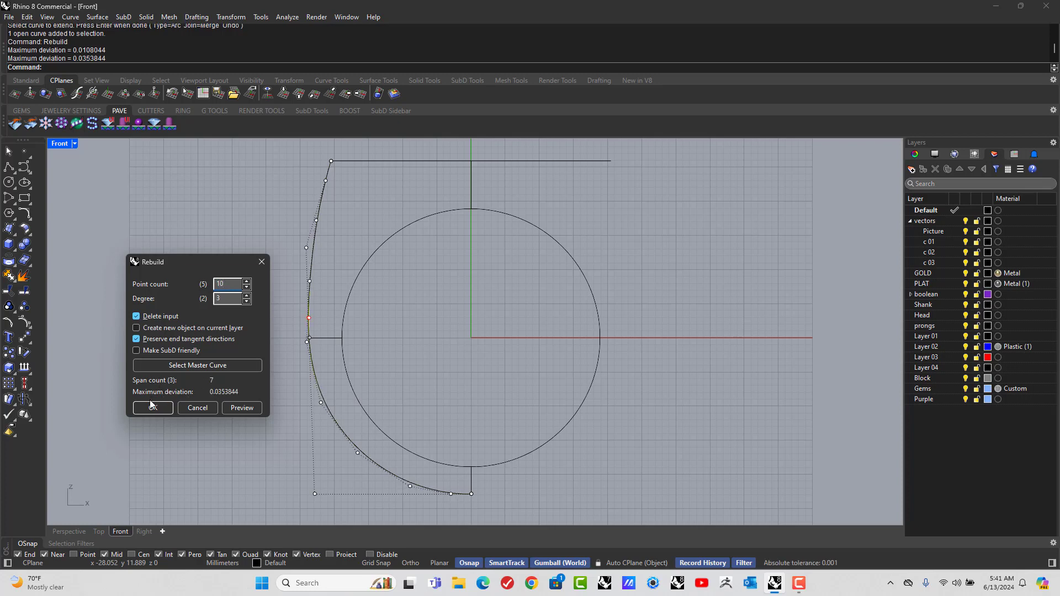
drag(210, 392, 239, 392)
click(147, 409)
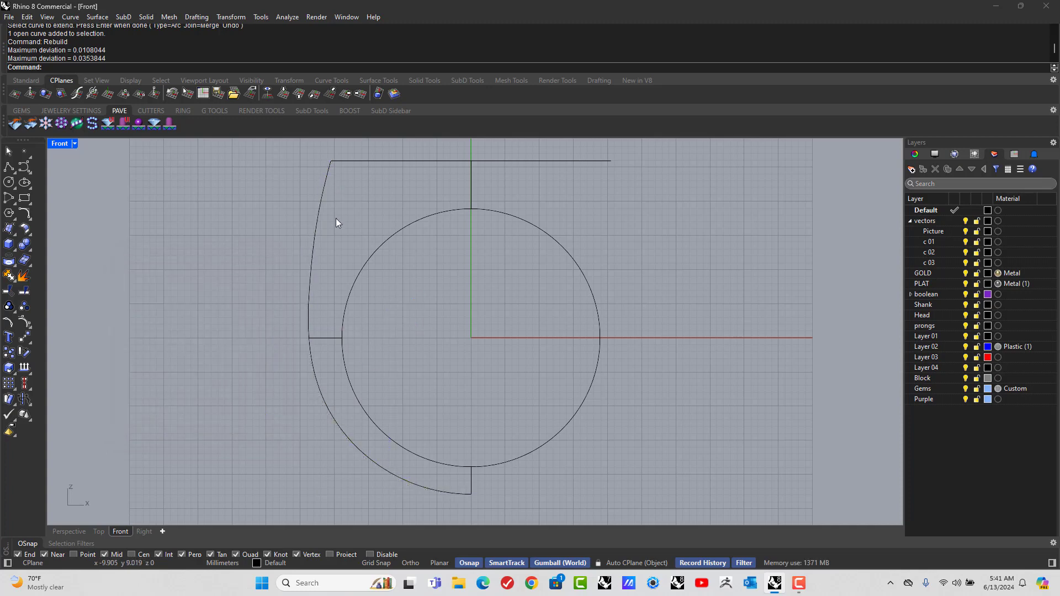
Mirror the rebuilt left side curve across the Y axis to create the right side.
click(321, 204)
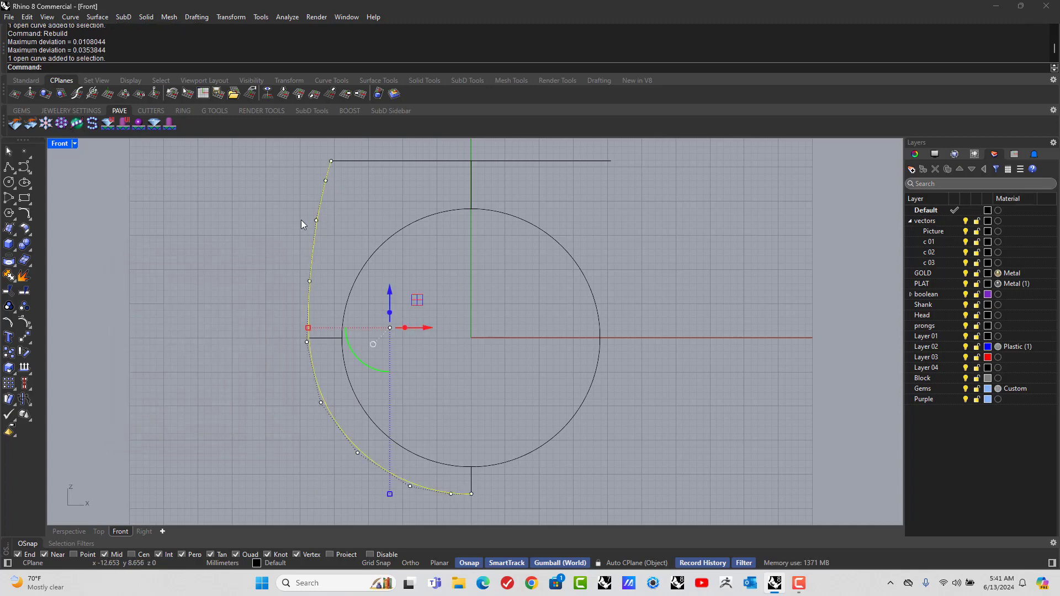
click(220, 18)
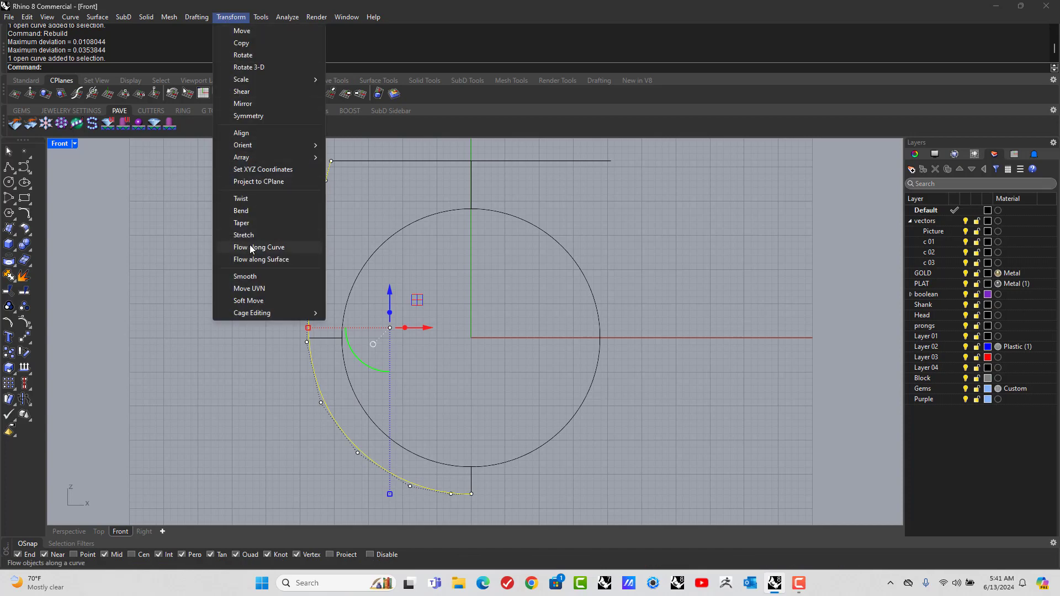
click(243, 104)
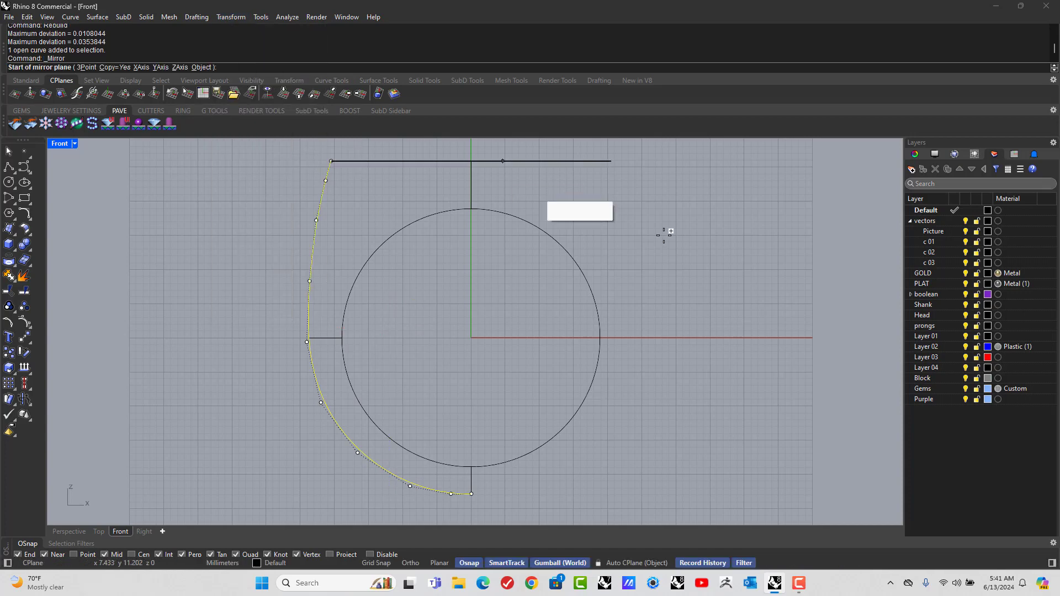
click(161, 69)
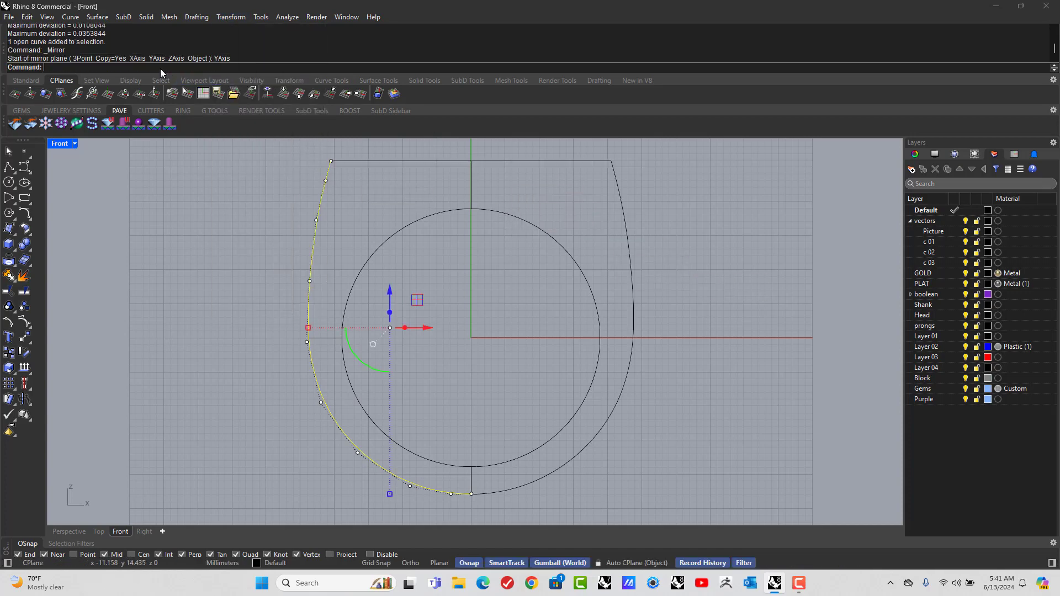
click(264, 379)
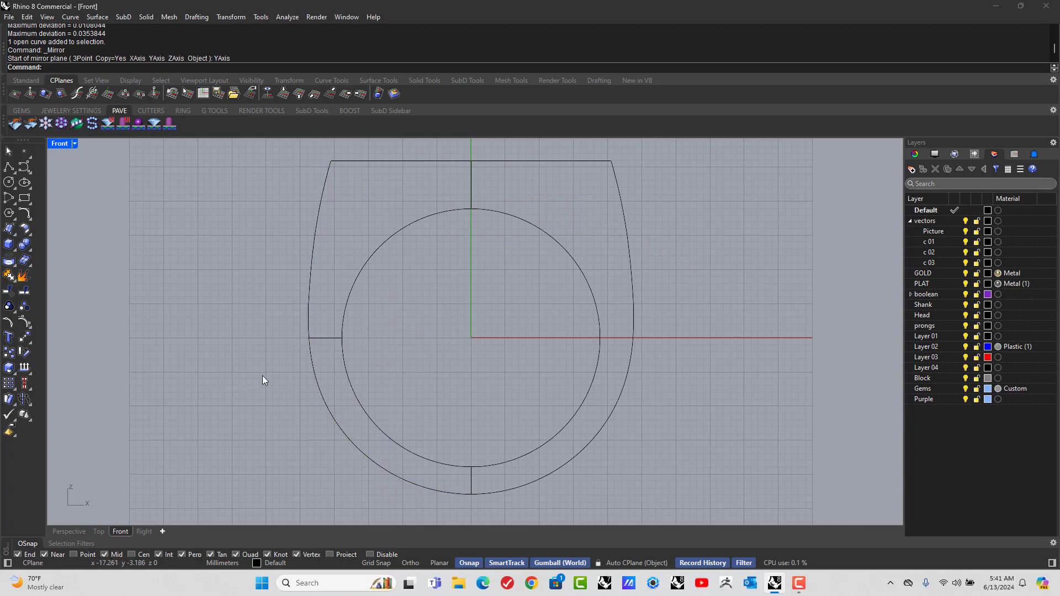
Join the left curve, top line and right curve into one closed outline.
click(314, 227)
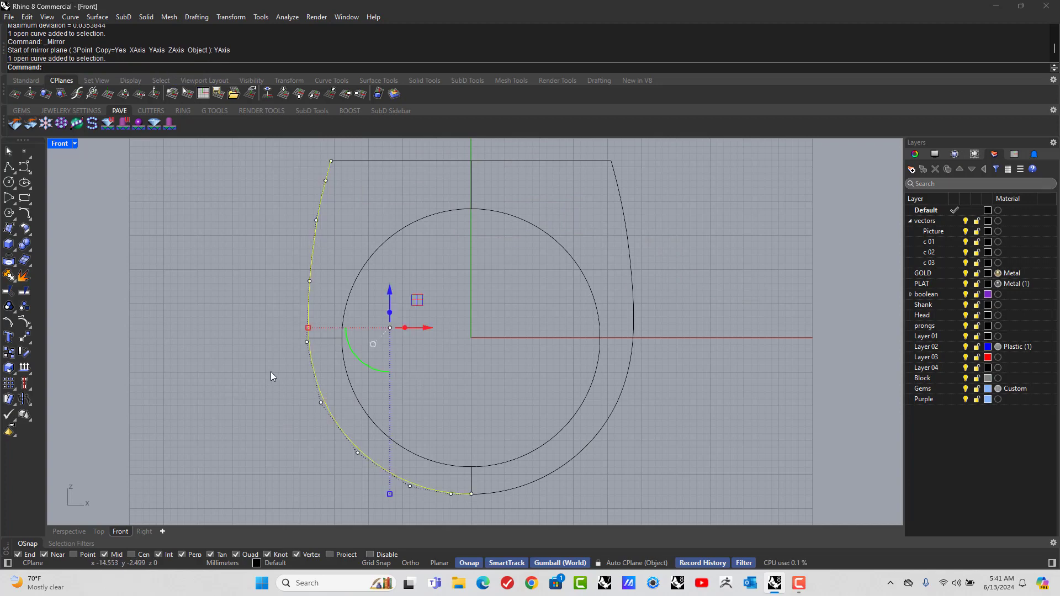
shift+click(378, 163)
shift+click(619, 213)
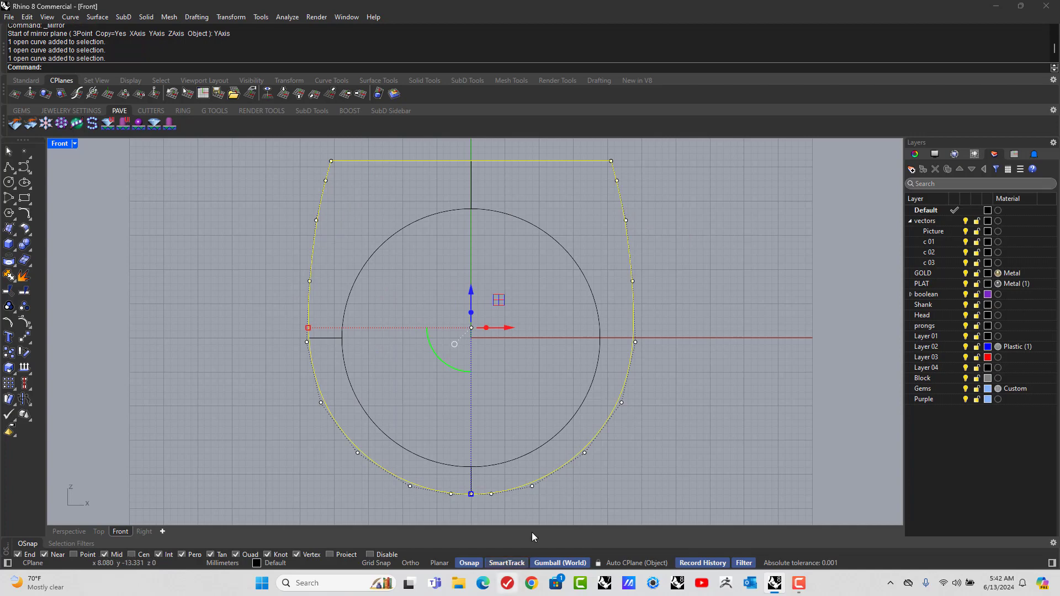
scroll(370, 206, down, 4)
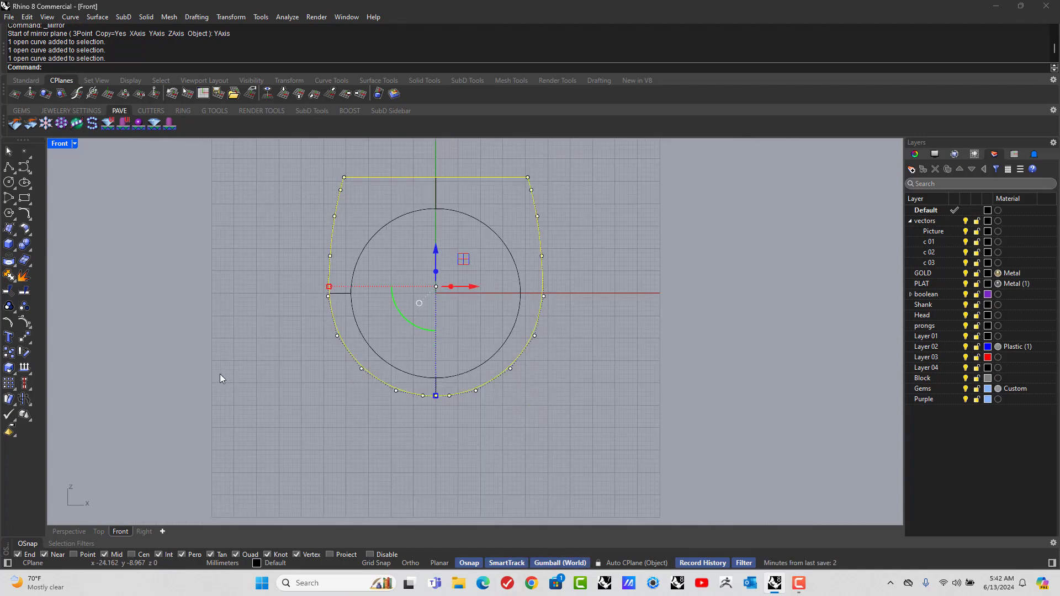
click(7, 277)
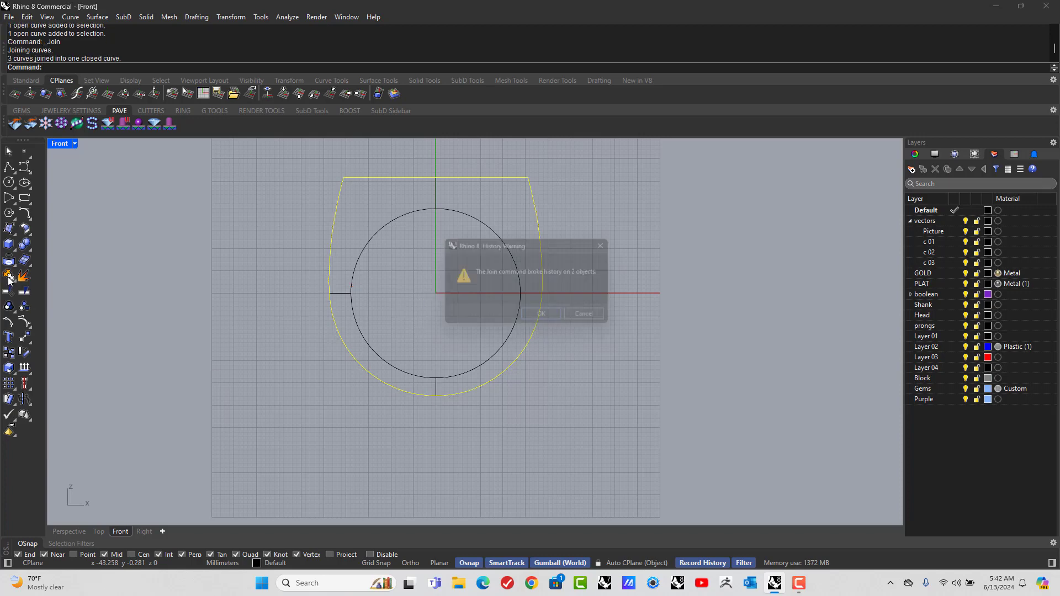
In the perspective view, select the inner ring circle and the outer closed outline.
click(547, 319)
double_click(57, 145)
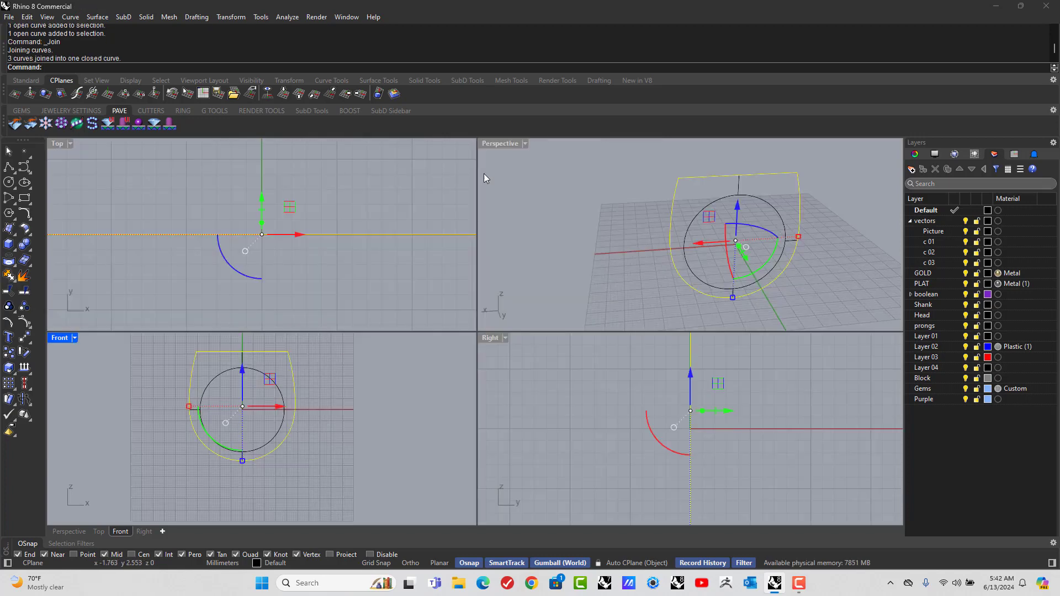
double_click(489, 144)
right_drag(441, 248, 551, 314)
key(Escape)
click(544, 281)
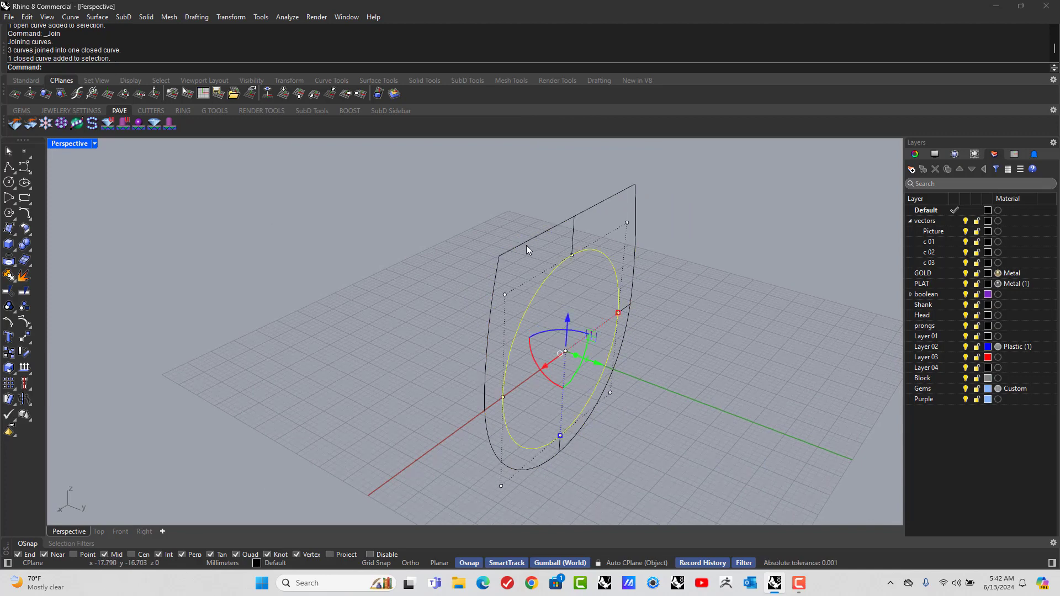
shift+click(496, 276)
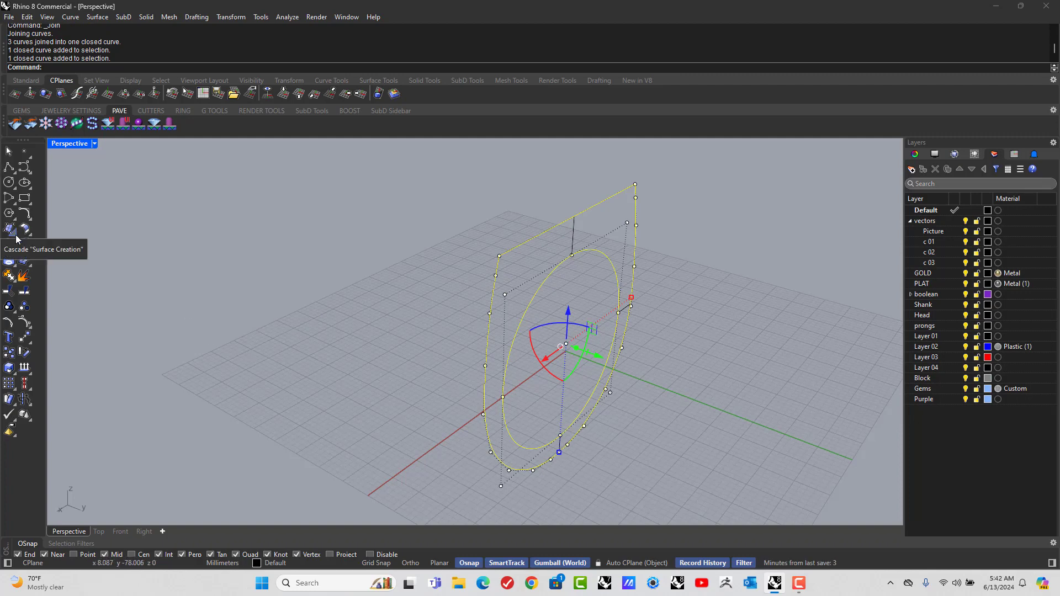
Extrude the selected profile straight both ways by 6.5 as a capped solid.
click(9, 260)
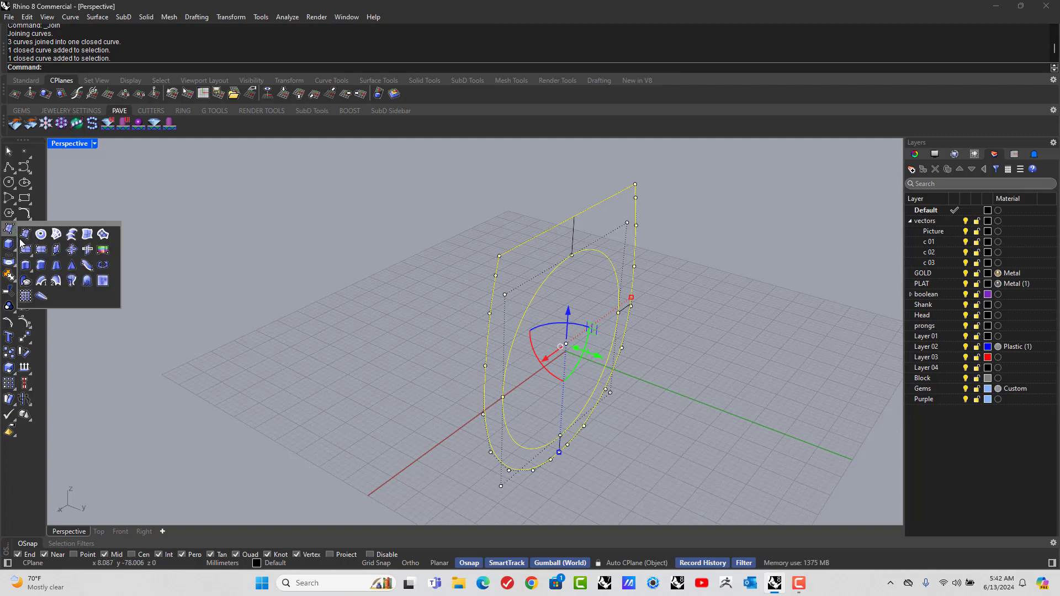
click(26, 268)
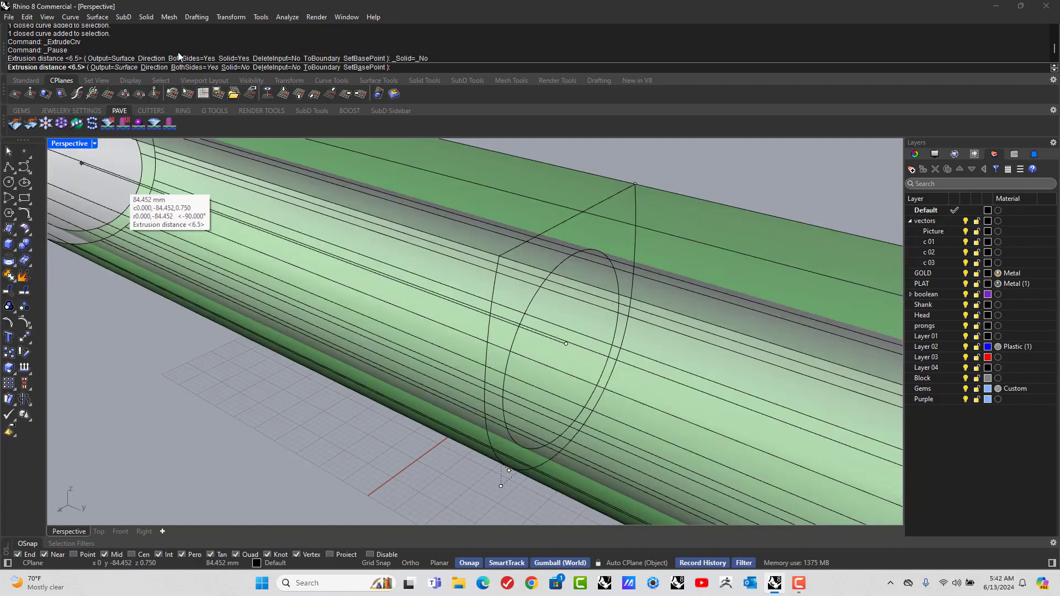
click(236, 67)
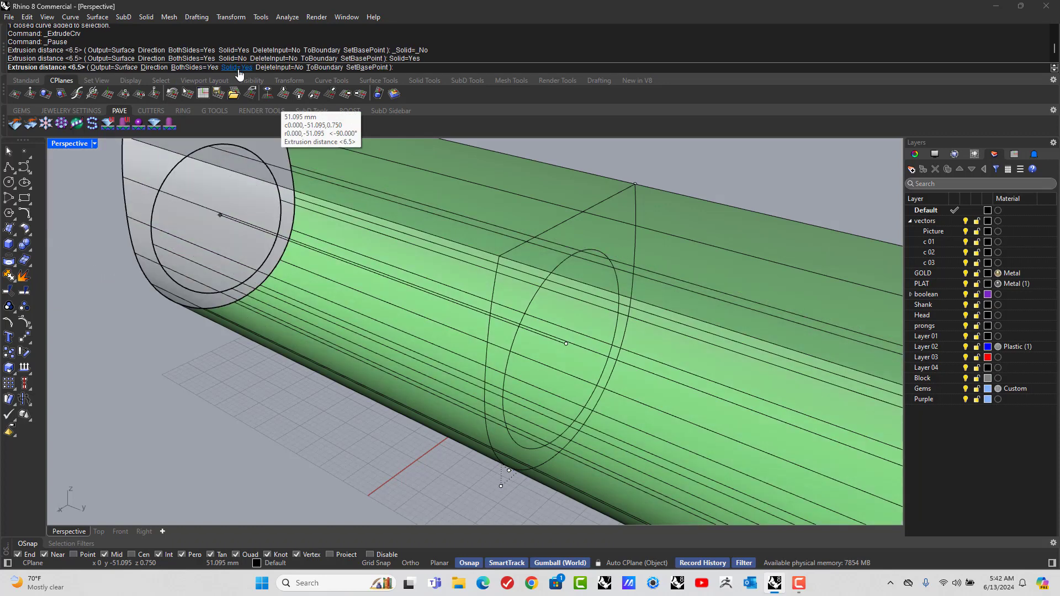
scroll(353, 287, down, 5)
right_drag(362, 316, 334, 301)
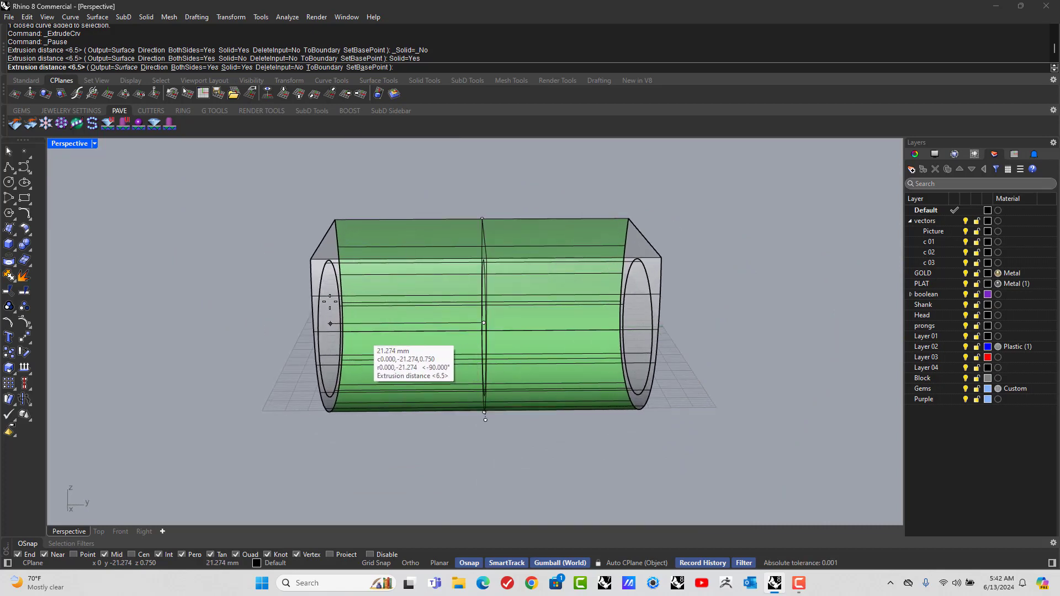
key(Return)
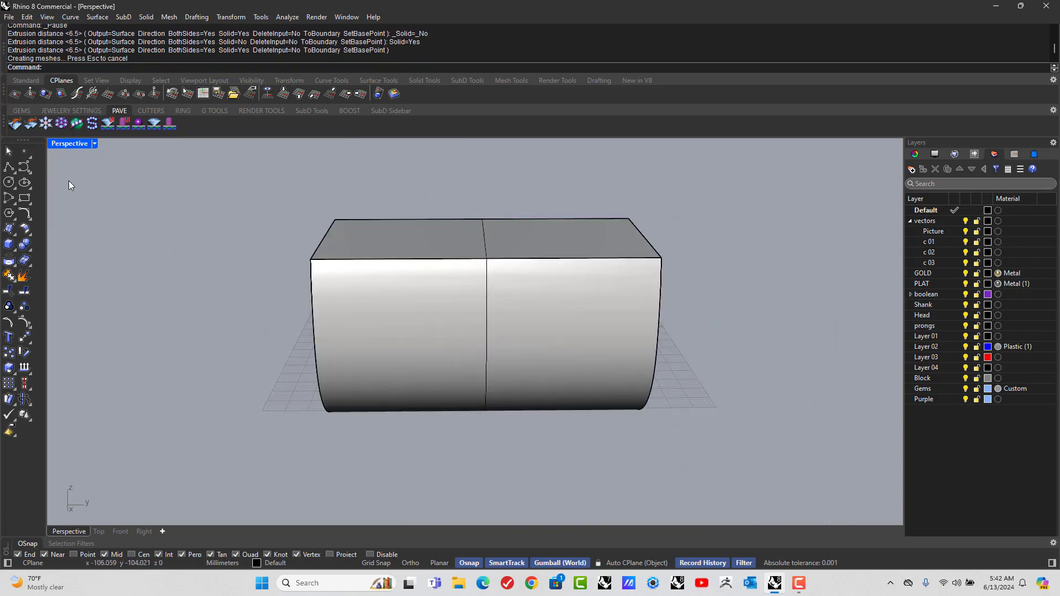
In the Right view, draw a line centred on the block's top edge, 7.5 mm each side.
double_click(62, 145)
double_click(497, 336)
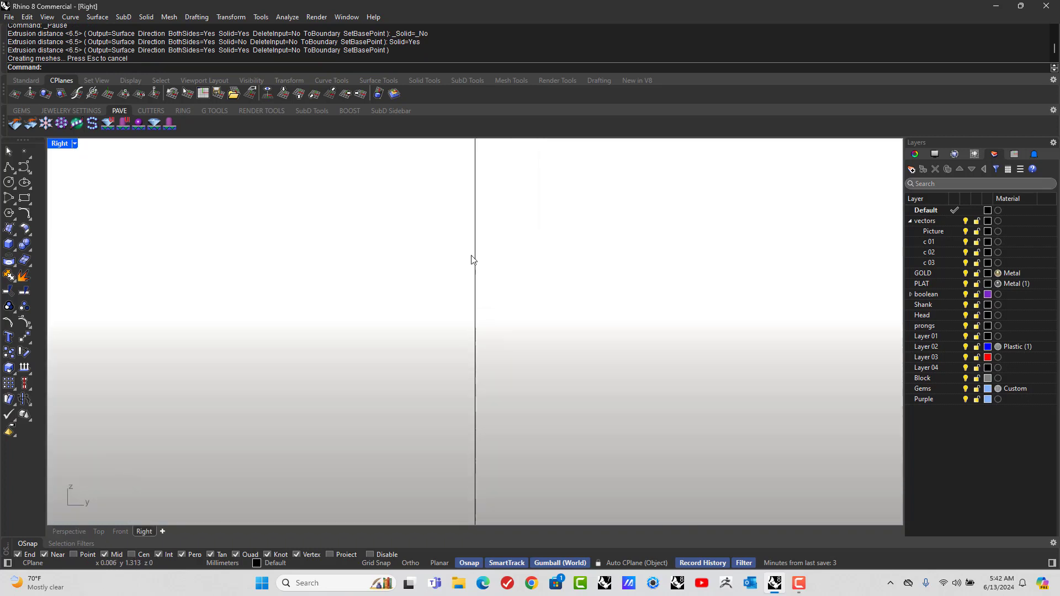
scroll(461, 282, down, 10)
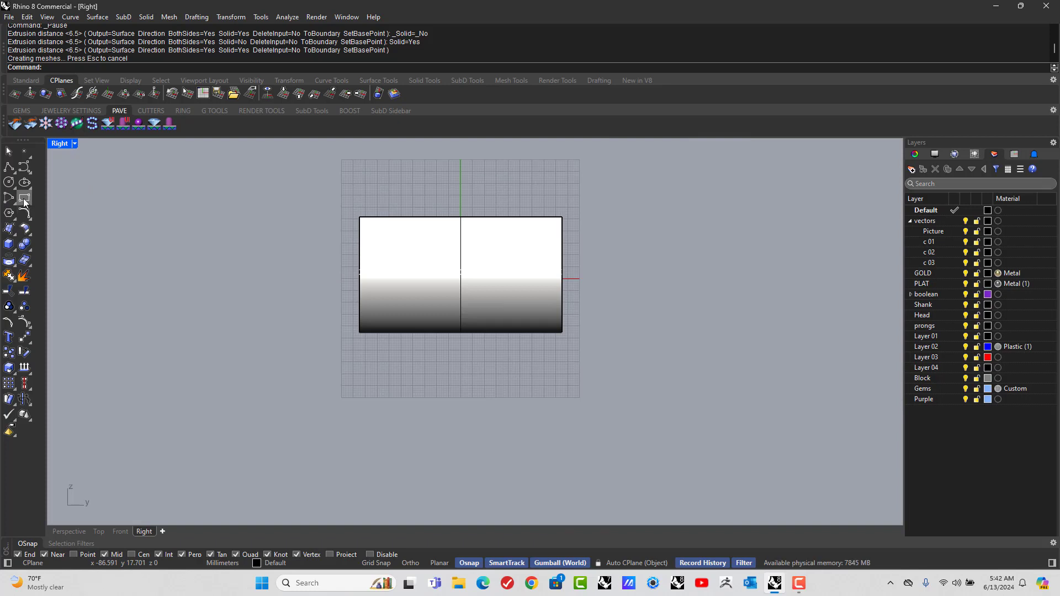
click(23, 200)
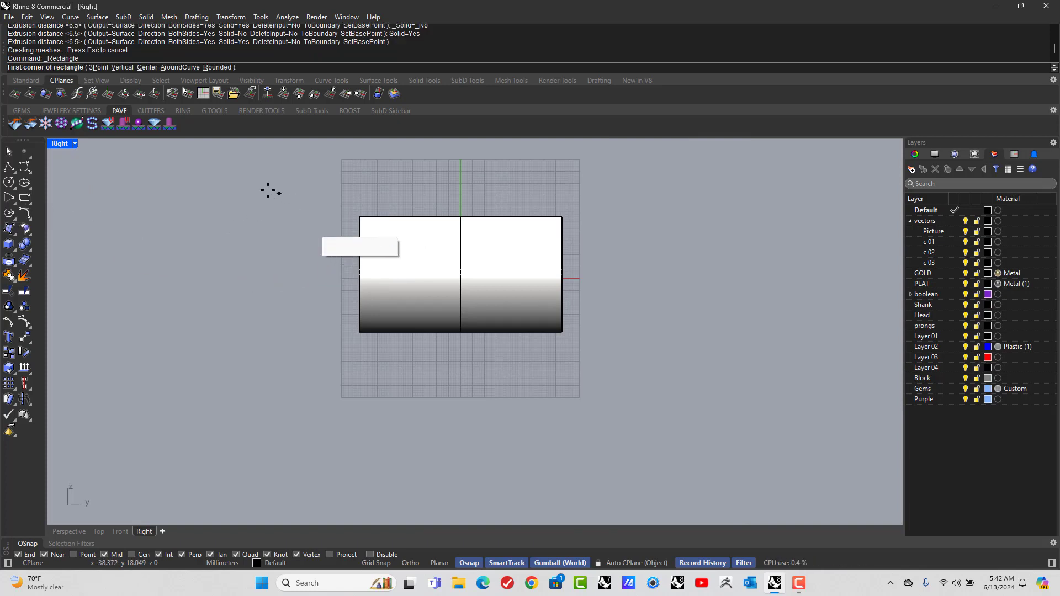
scroll(539, 220, up, 3)
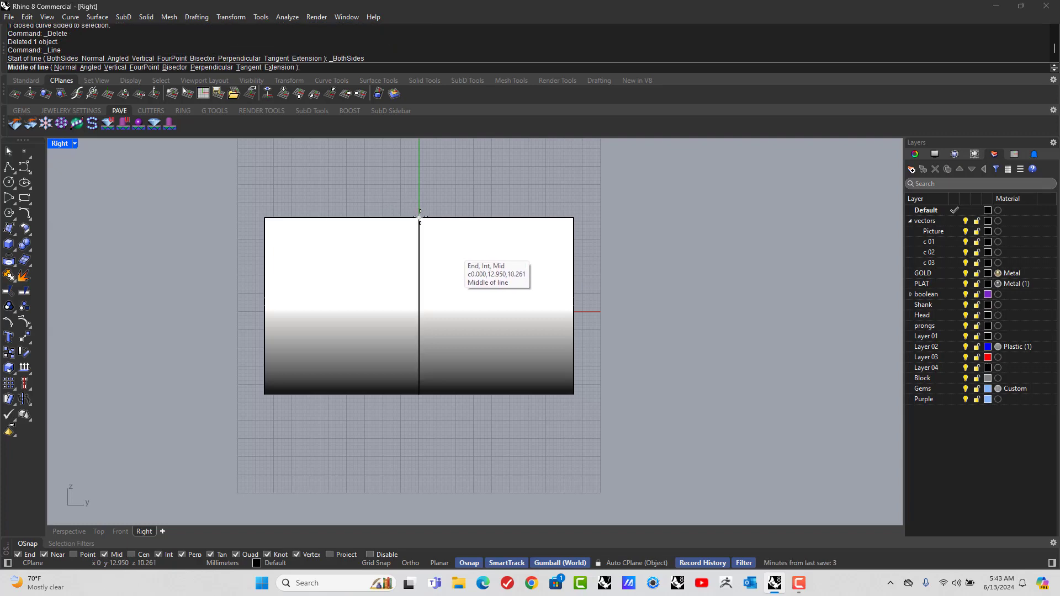
click(419, 218)
scroll(419, 218, up, 5)
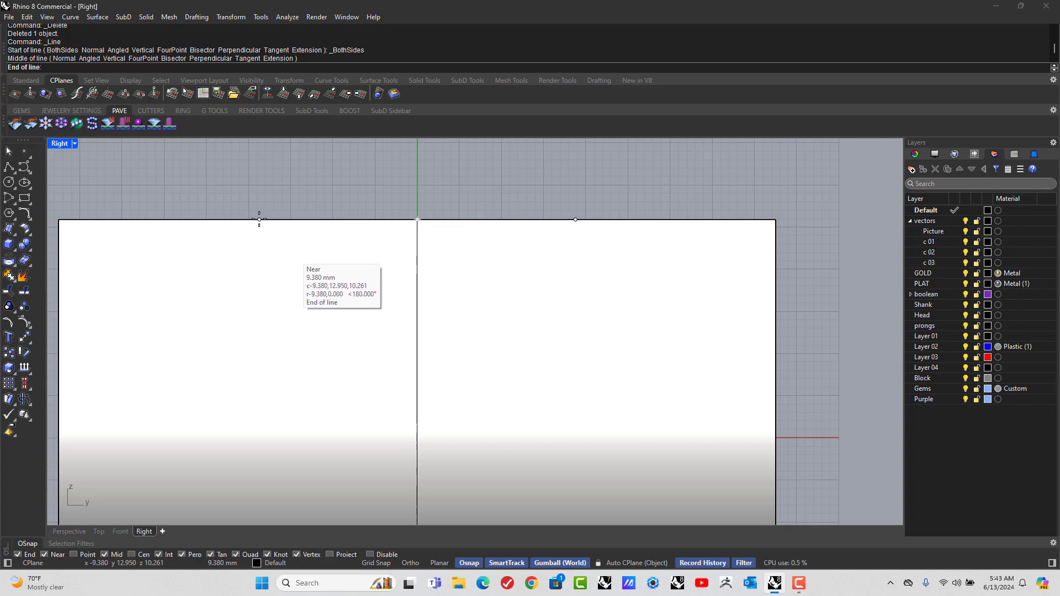
text(7.5)
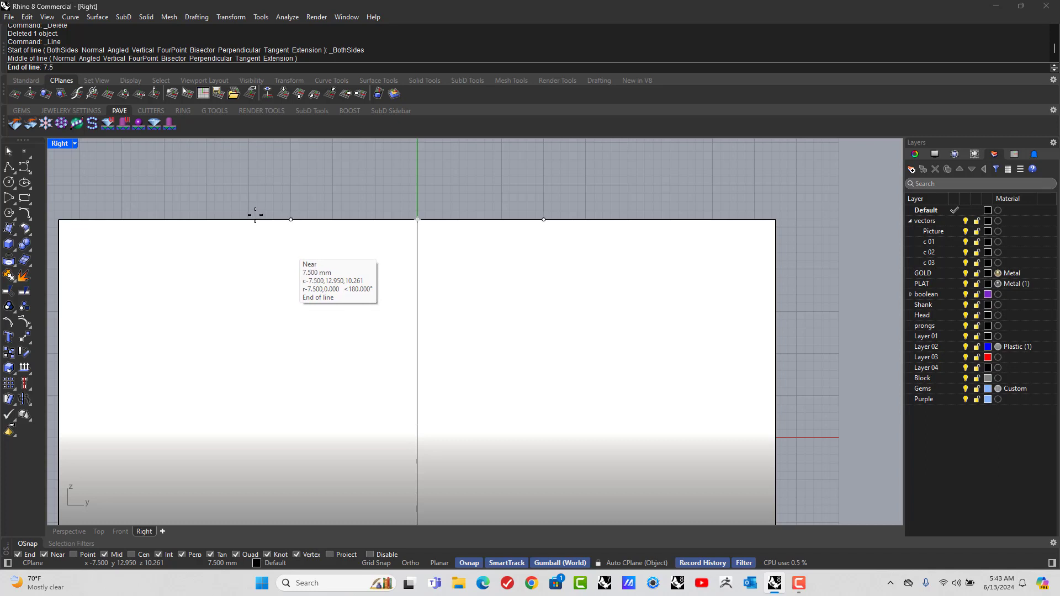
click(256, 216)
Raise the short line slightly above the block's top edge.
click(328, 221)
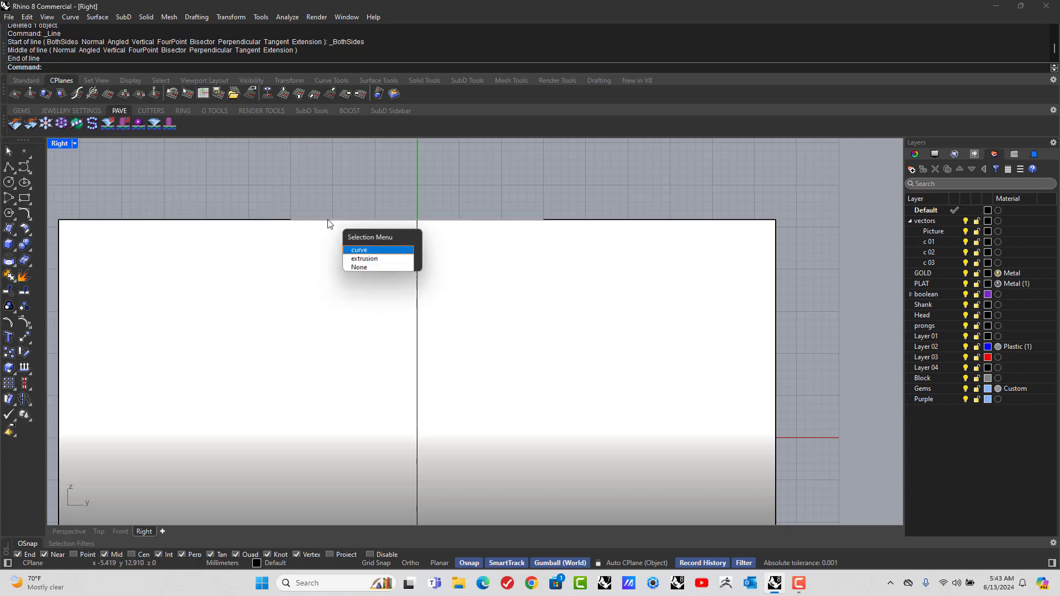
click(365, 250)
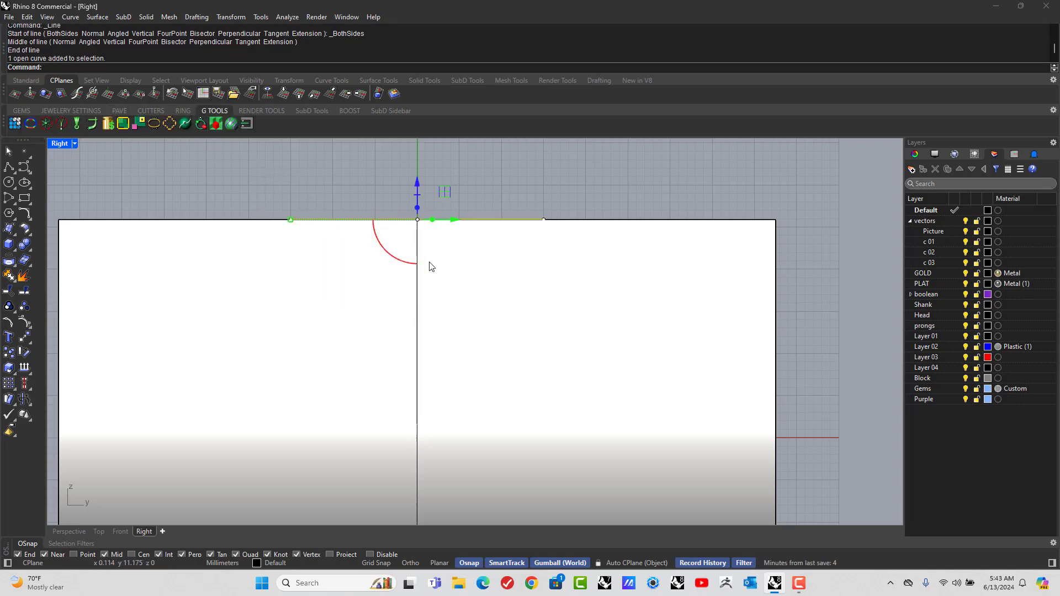
scroll(432, 208, up, 5)
drag(393, 205, 591, 232)
scroll(515, 194, down, 8)
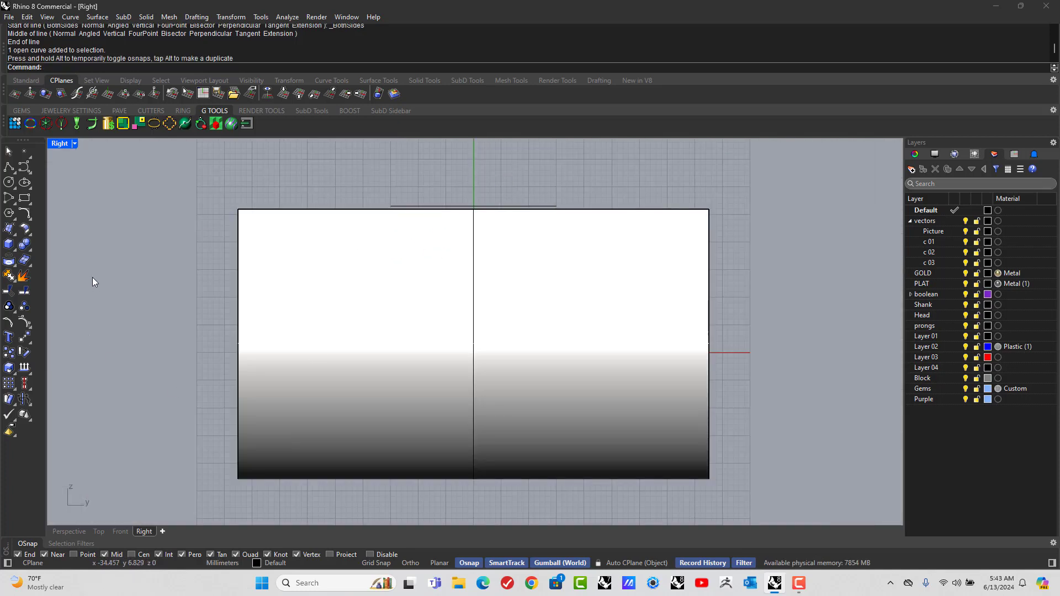
Draw a 29.2 mm slanted line from the top line's left end to below the block.
click(11, 172)
click(391, 206)
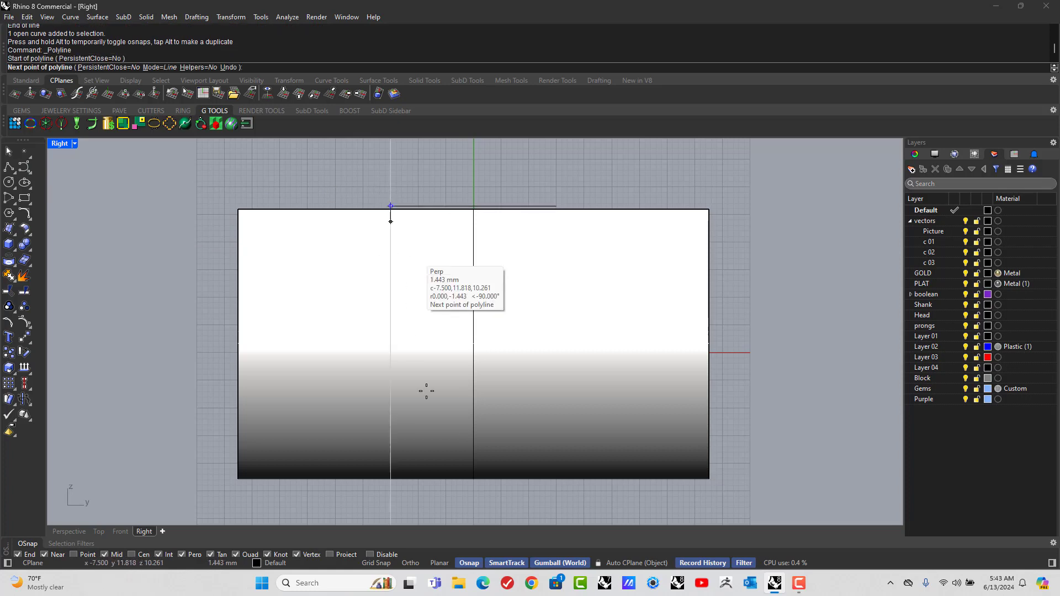
click(422, 506)
key(Return)
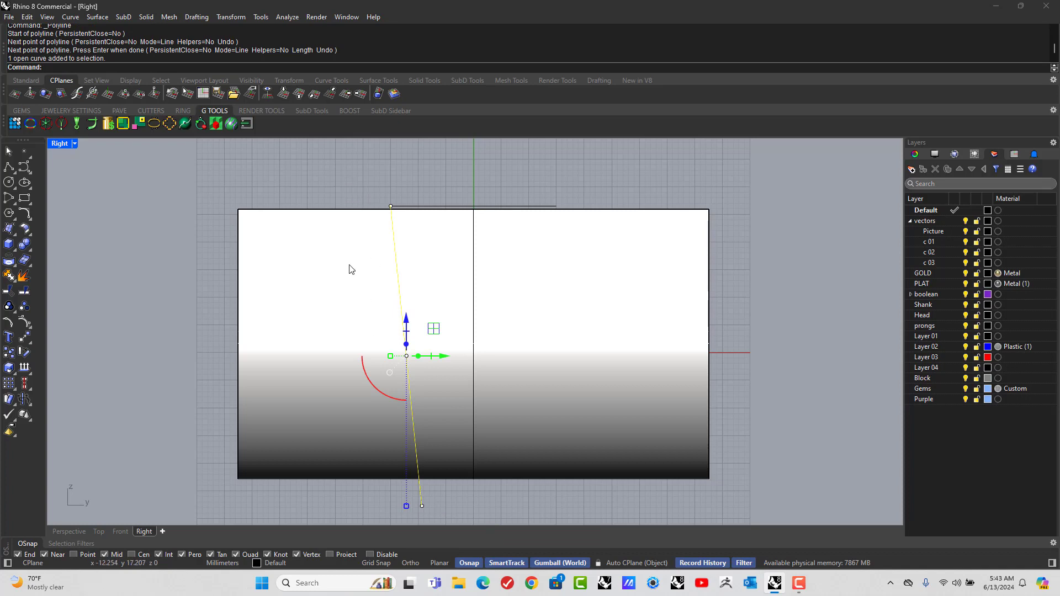
Project the slanted line to the CPlane, deleting the original, and delete the short top line.
click(244, 19)
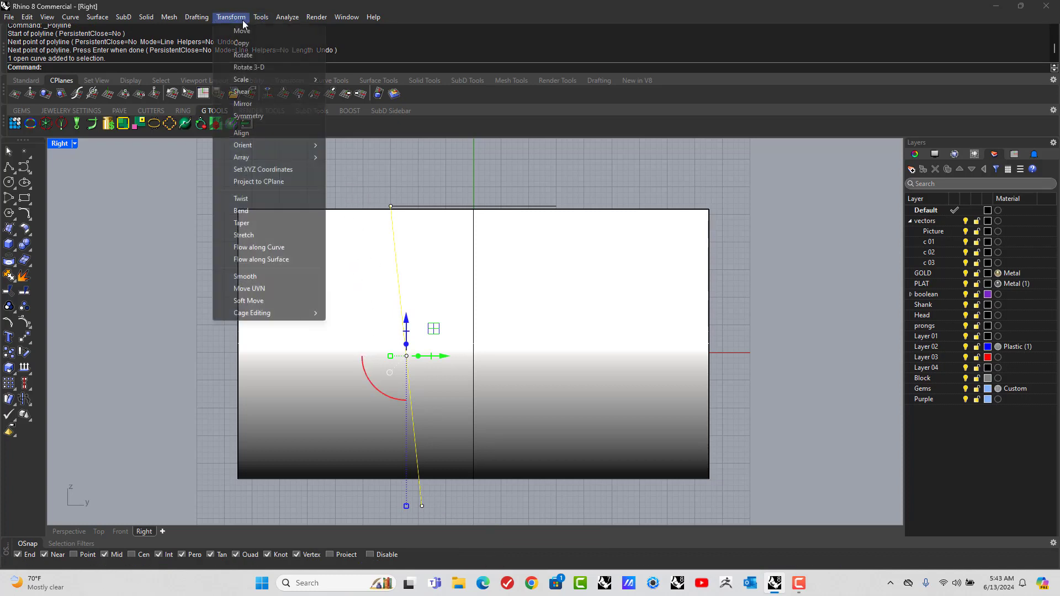
click(254, 182)
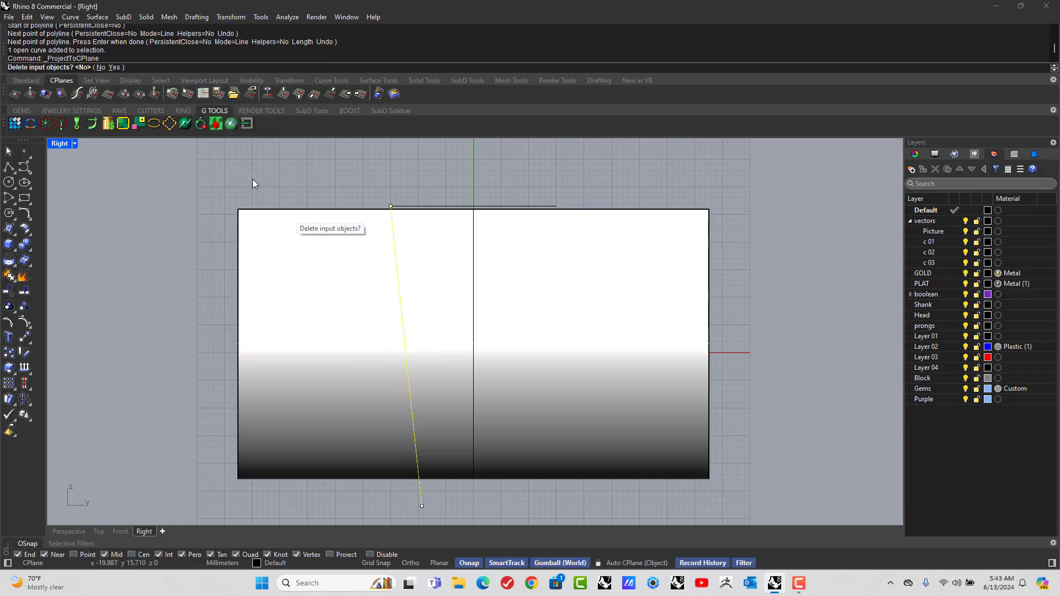
click(117, 67)
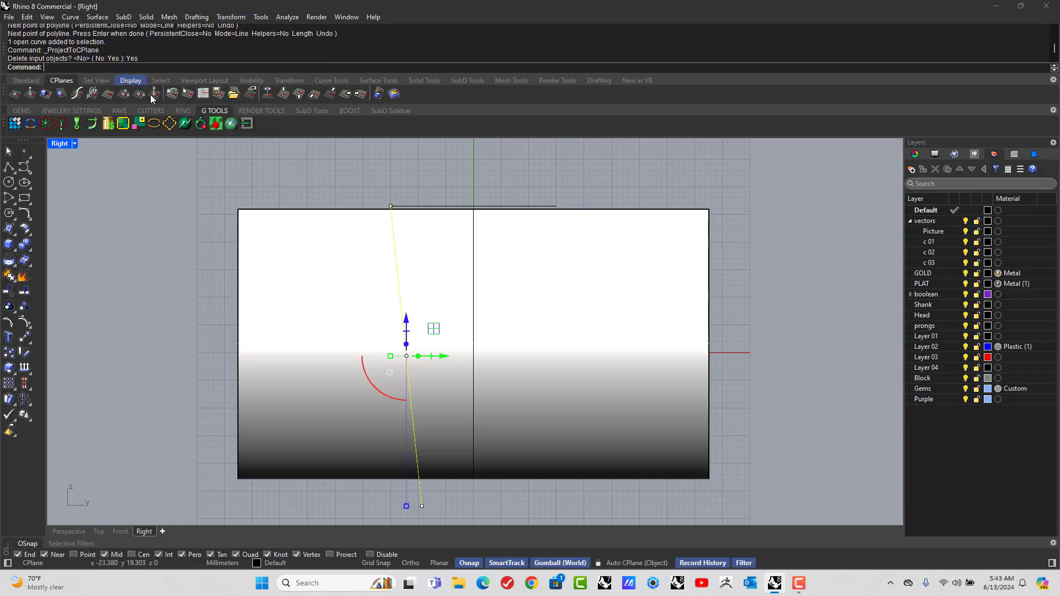
click(371, 190)
click(418, 207)
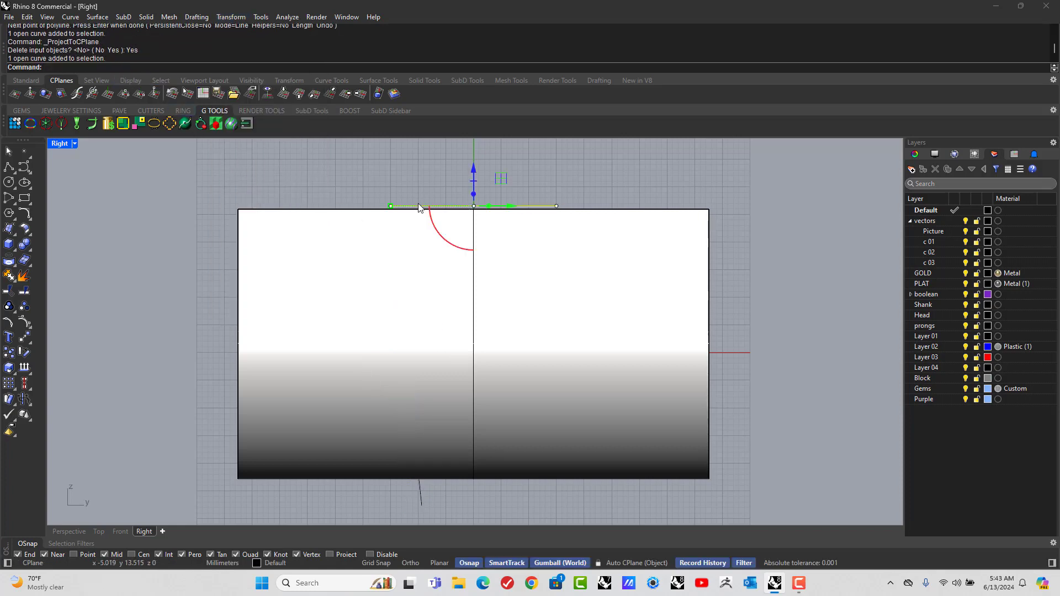
key(Delete)
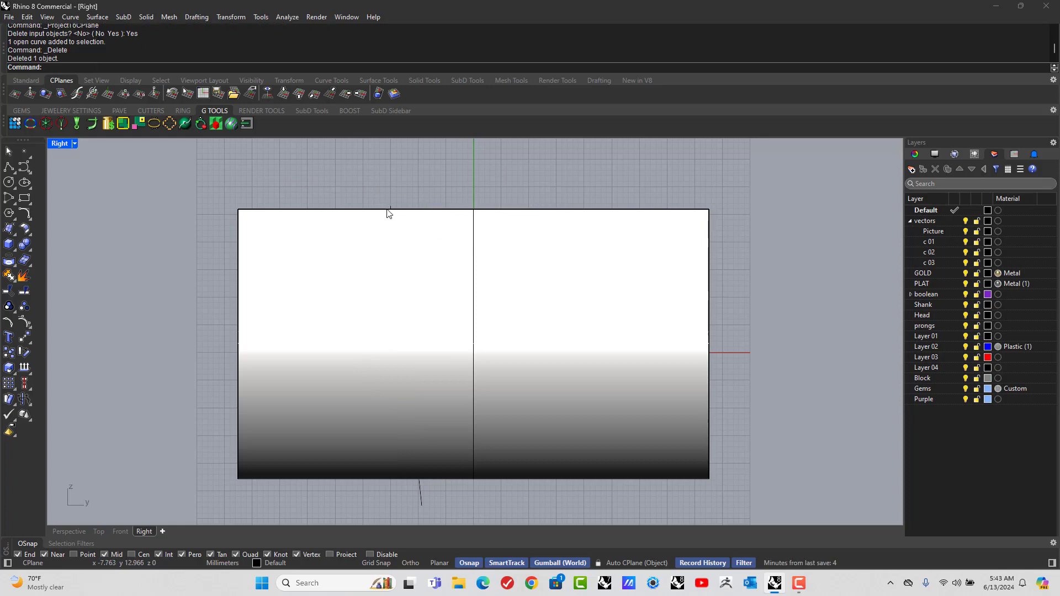
Mirror the slanted line across the Y axis and select both slanted lines.
click(420, 494)
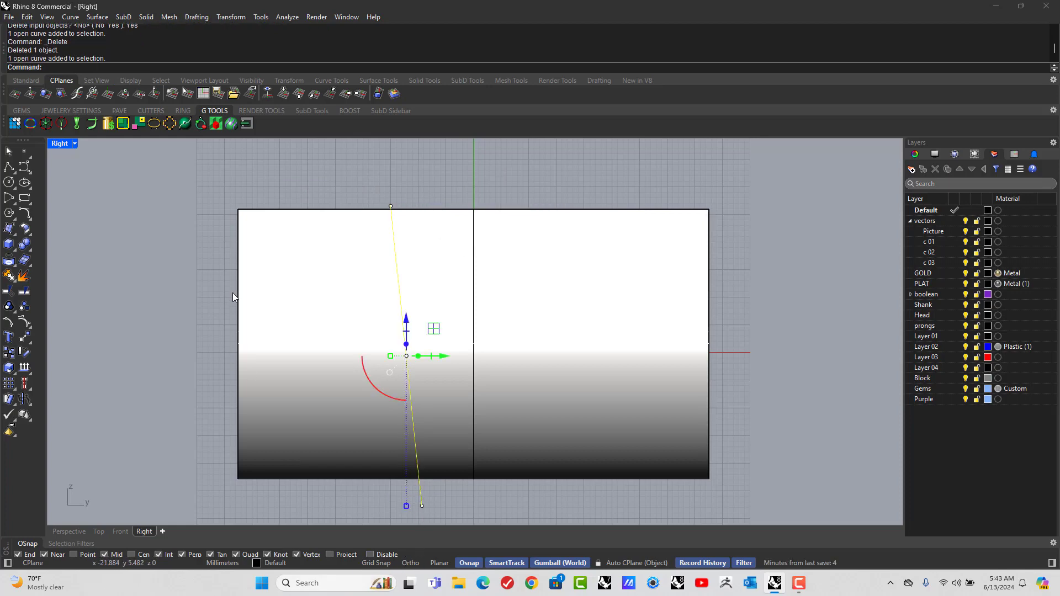
click(228, 17)
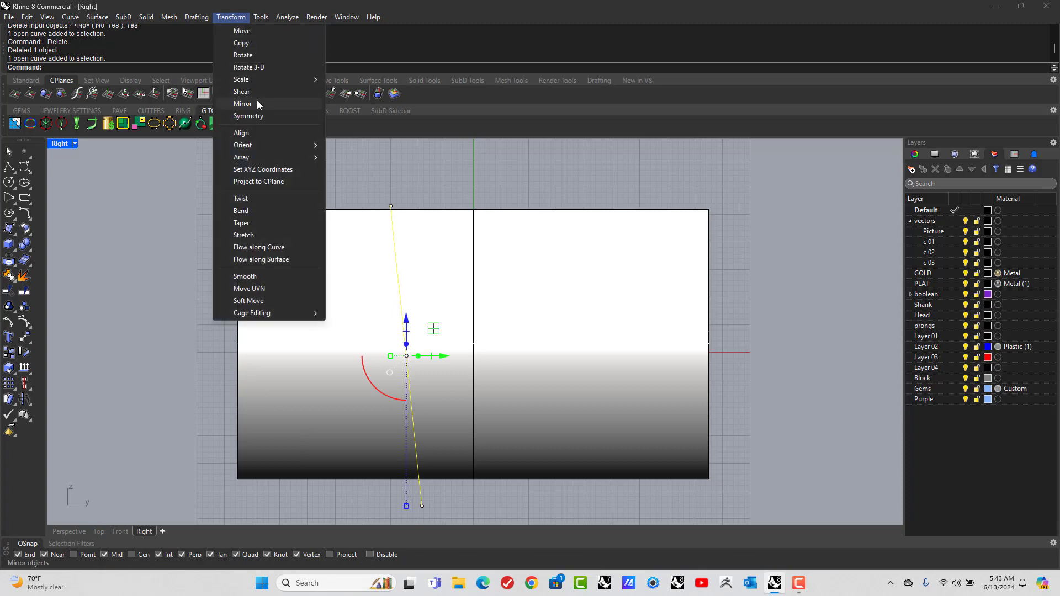
click(257, 105)
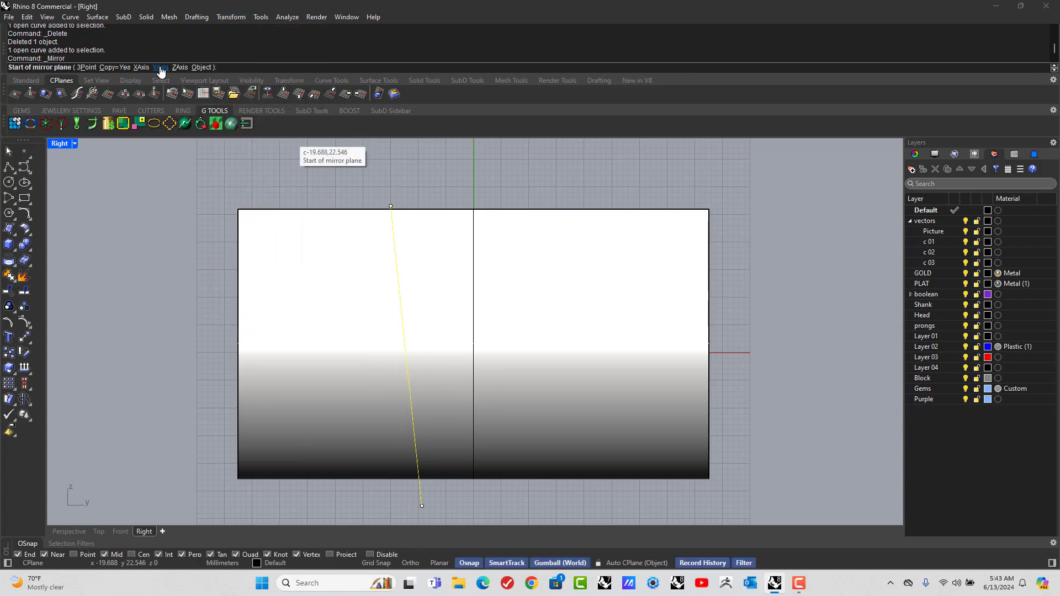
click(161, 68)
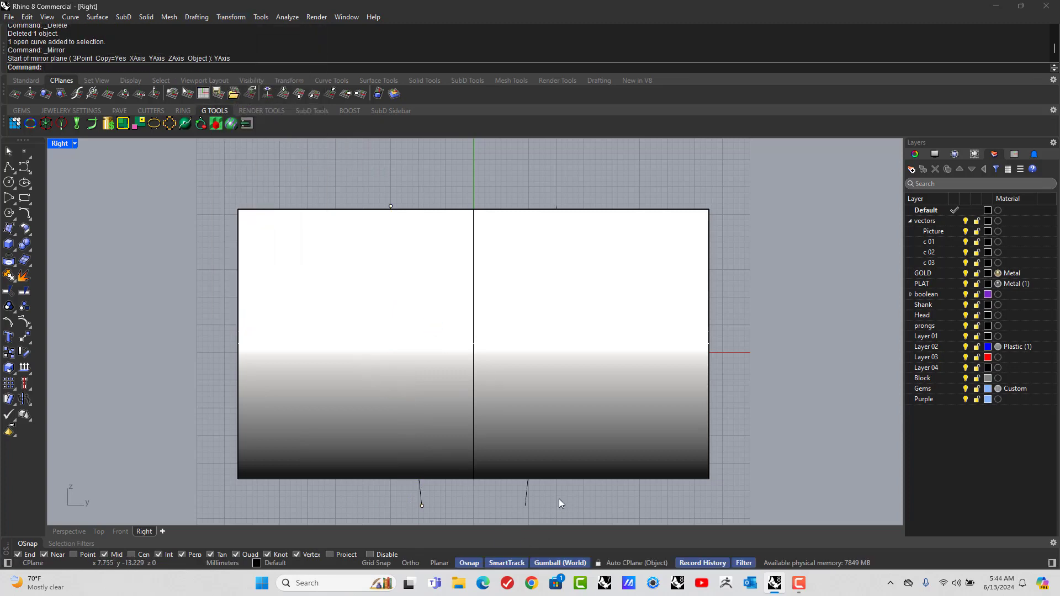
drag(558, 501, 399, 519)
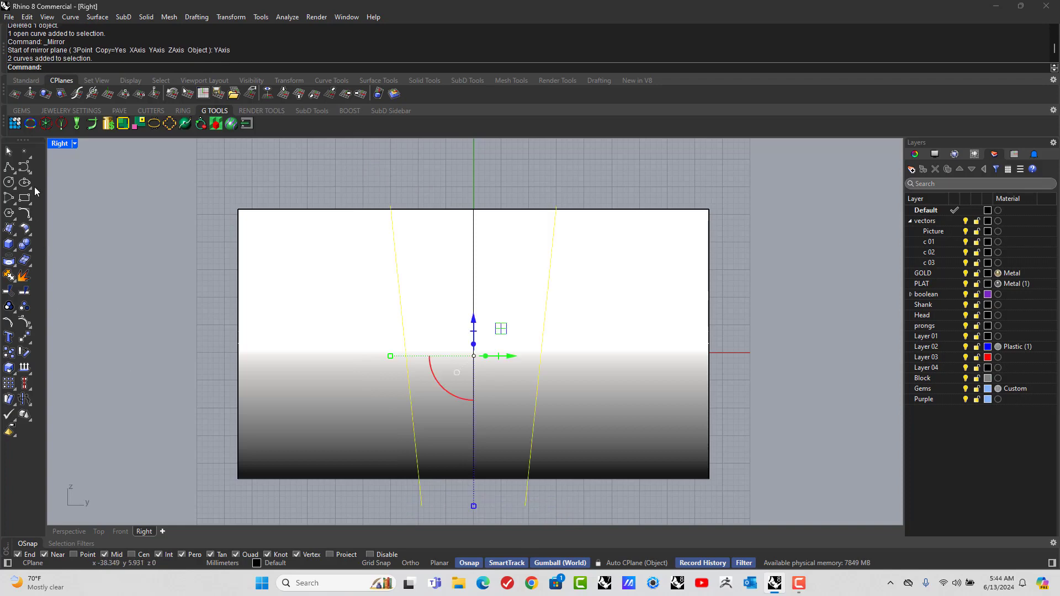
In the Top view, move the two slanted lines along the X direction.
double_click(61, 143)
double_click(58, 144)
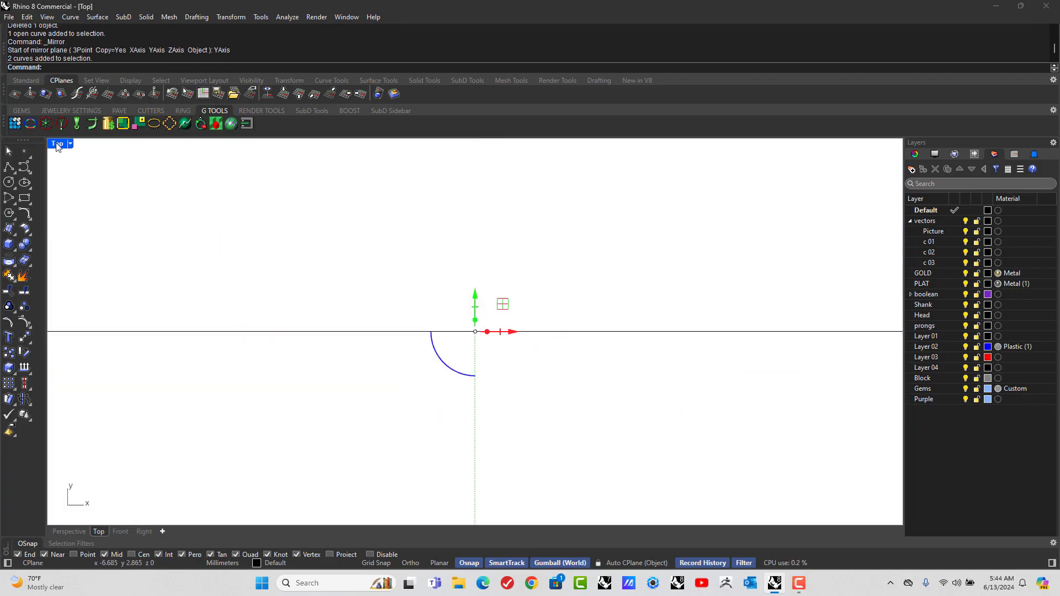
scroll(299, 334, down, 5)
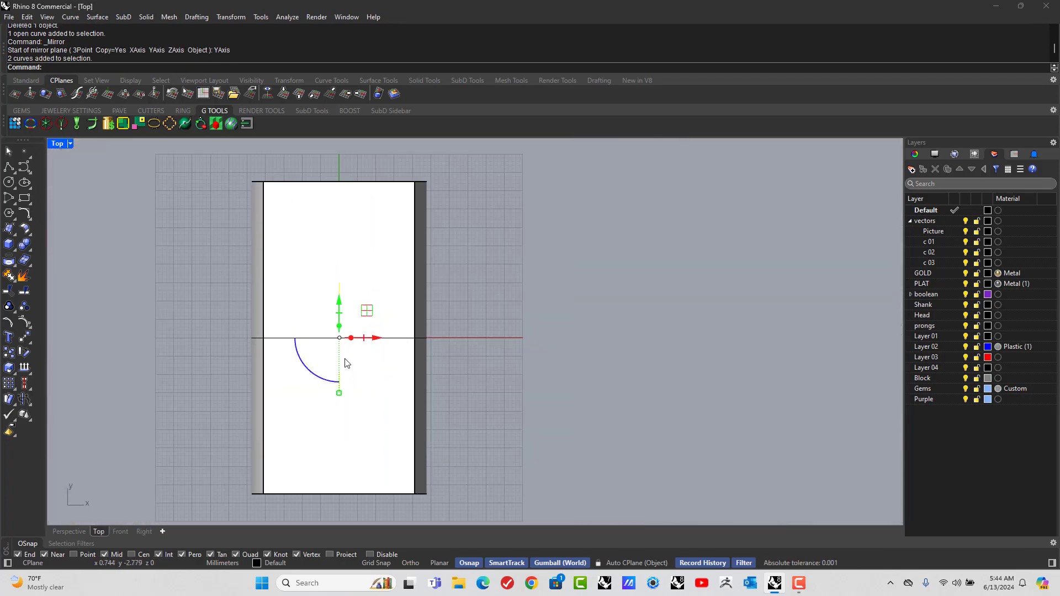
scroll(361, 338, up, 1)
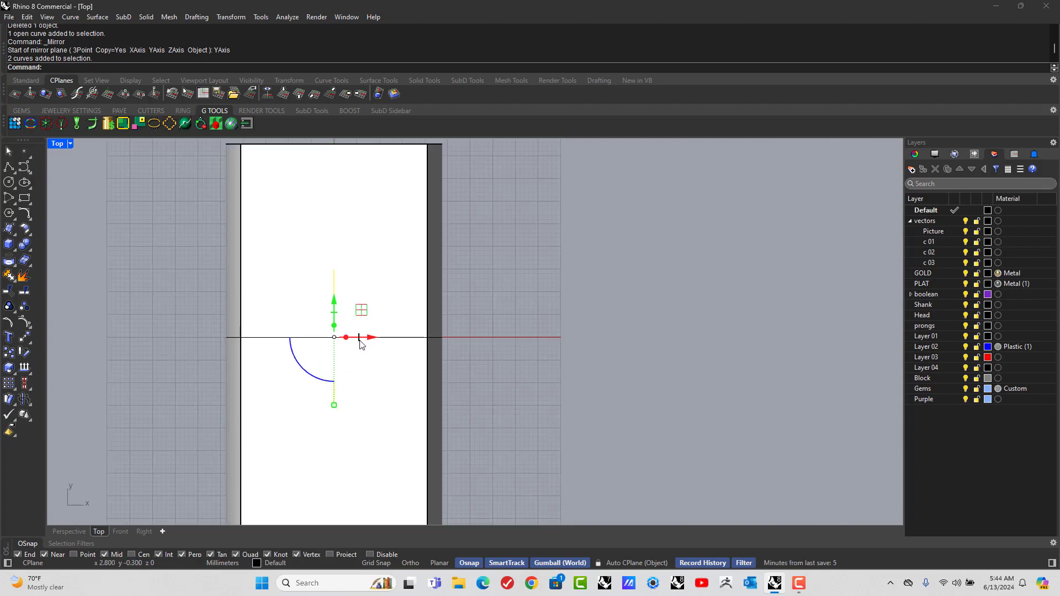
drag(360, 344, 525, 371)
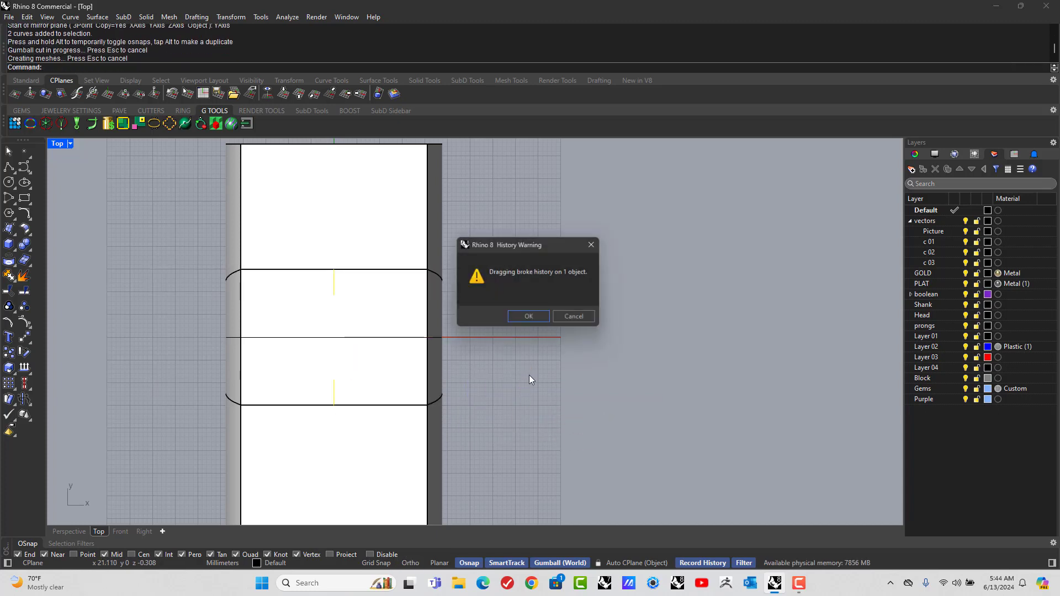
click(528, 317)
Delete the upper and lower offcut polysurfaces and orbit the tapered ring in perspective.
drag(493, 193, 399, 222)
shift+click(421, 469)
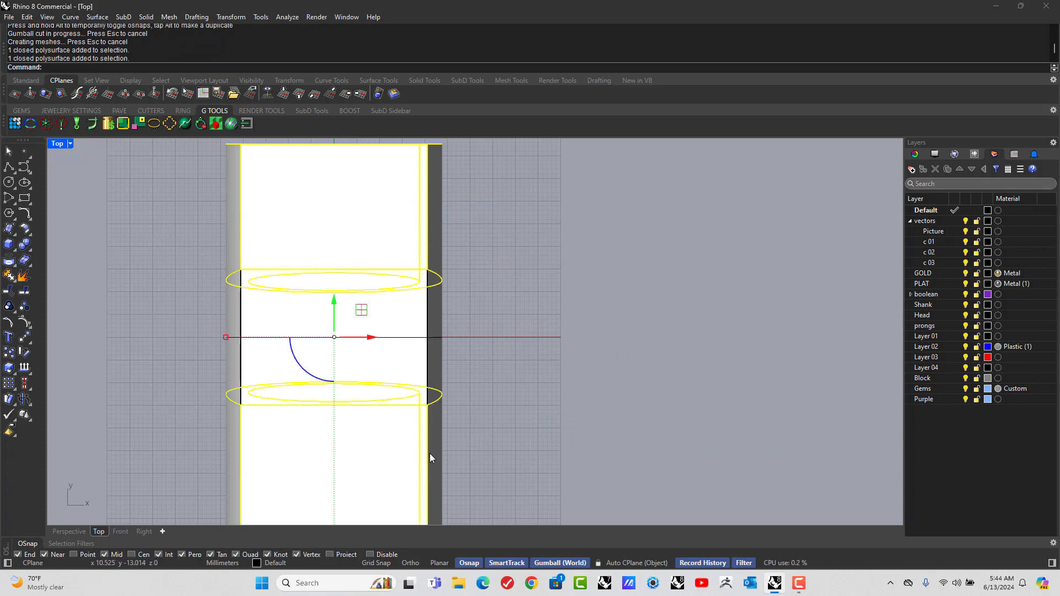
key(Delete)
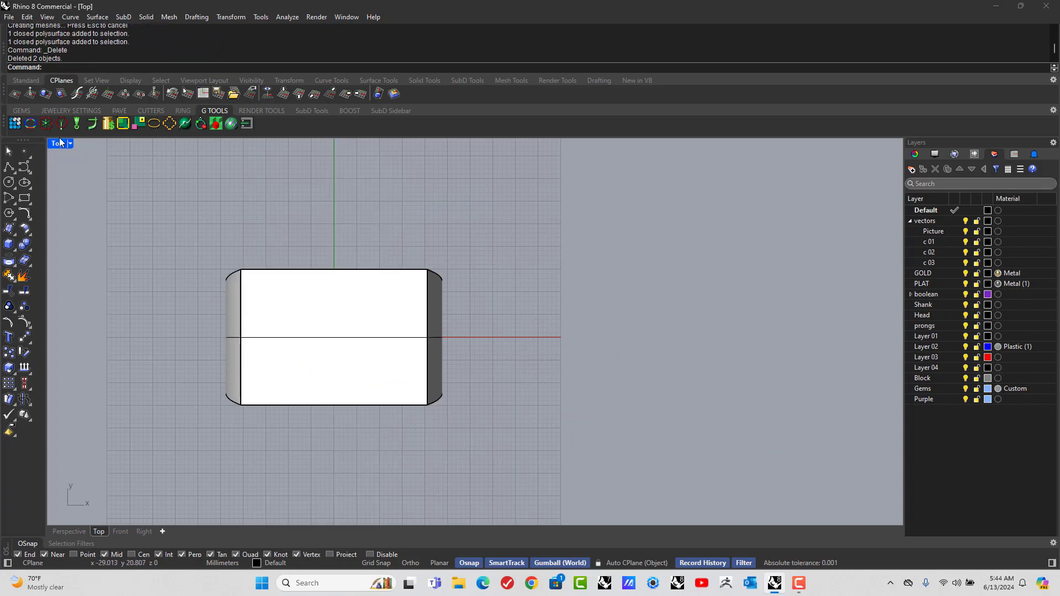
key(ctrl+m)
double_click(487, 144)
right_drag(525, 236, 444, 255)
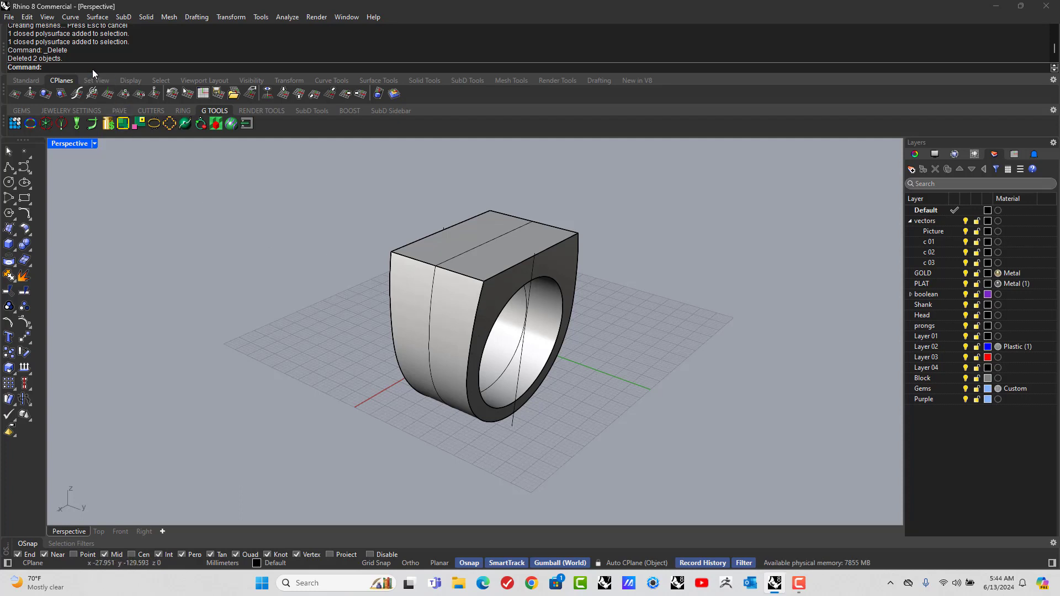
Duplicate the ring's front outer edge as a curve with DupEdge.
text(upEdge)
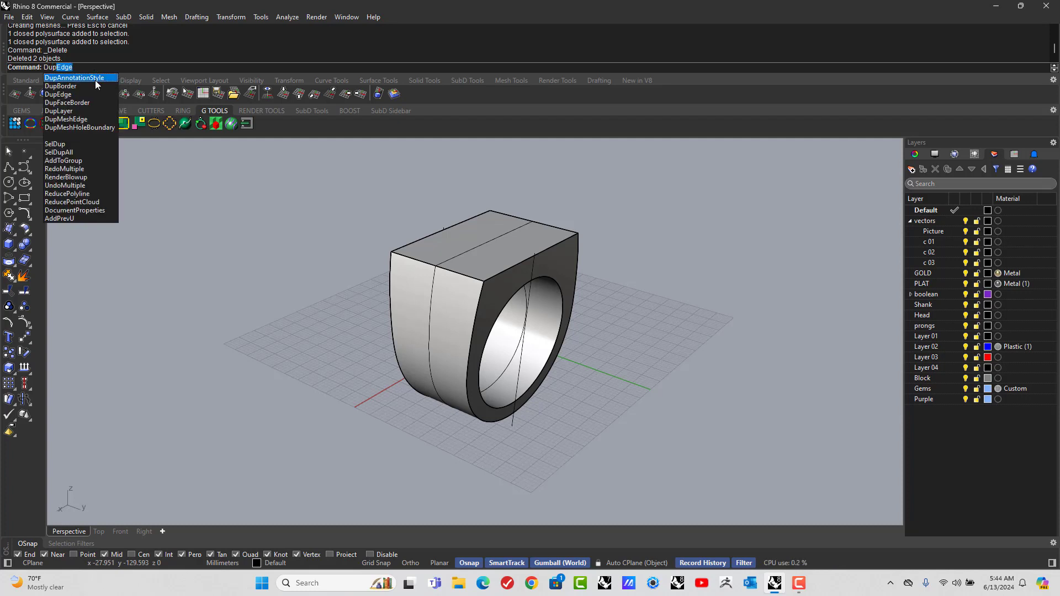
click(76, 96)
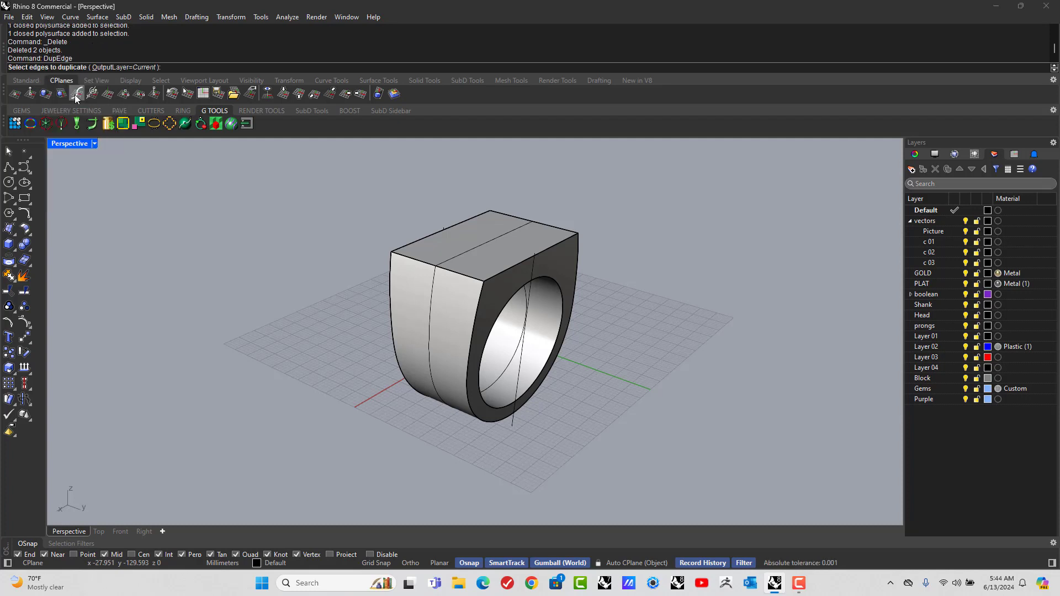
click(481, 299)
right_drag(641, 434, 621, 423)
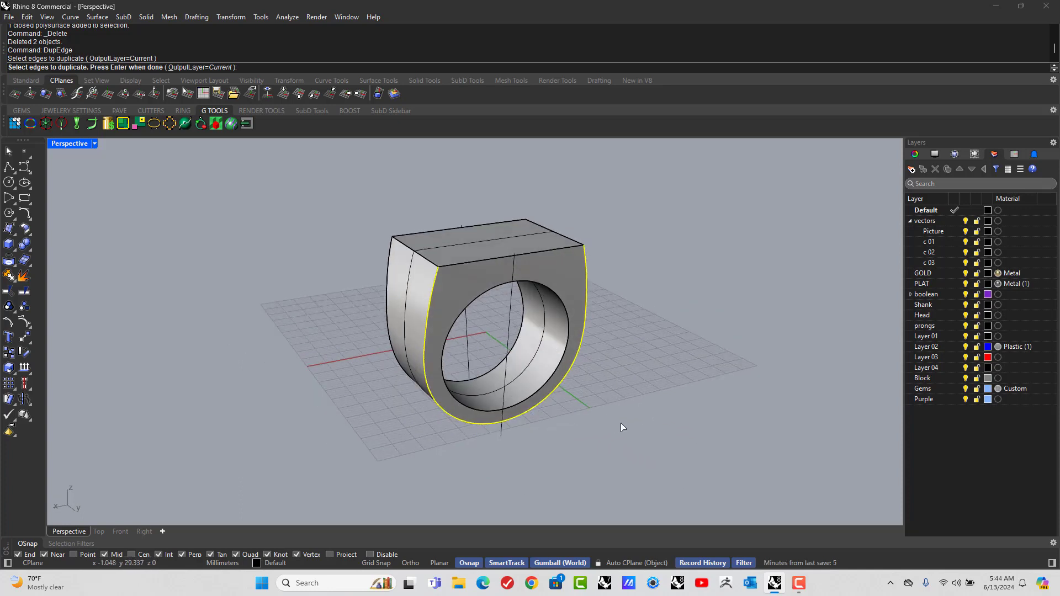
key(Return)
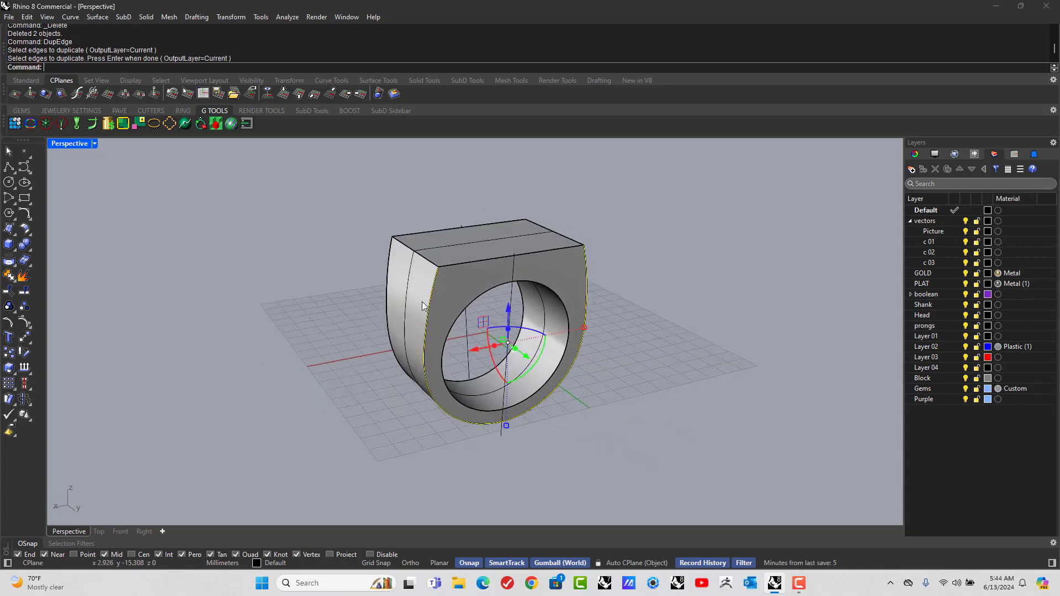
Extend both ends of the copied edge curve up past the ring's top face.
click(71, 17)
mouse_move(170, 241)
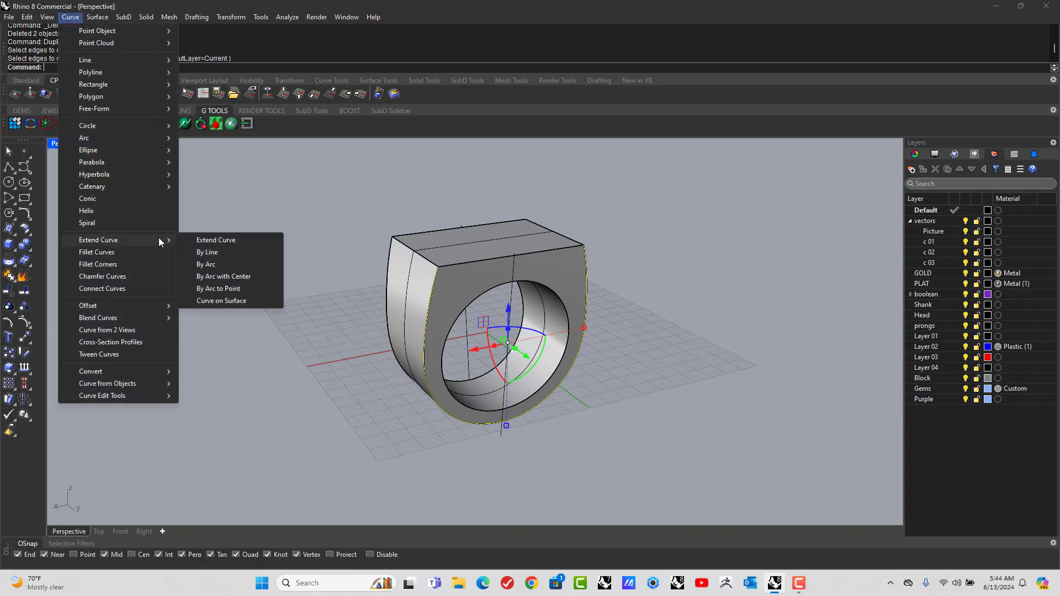
click(215, 239)
scroll(442, 279, up, 3)
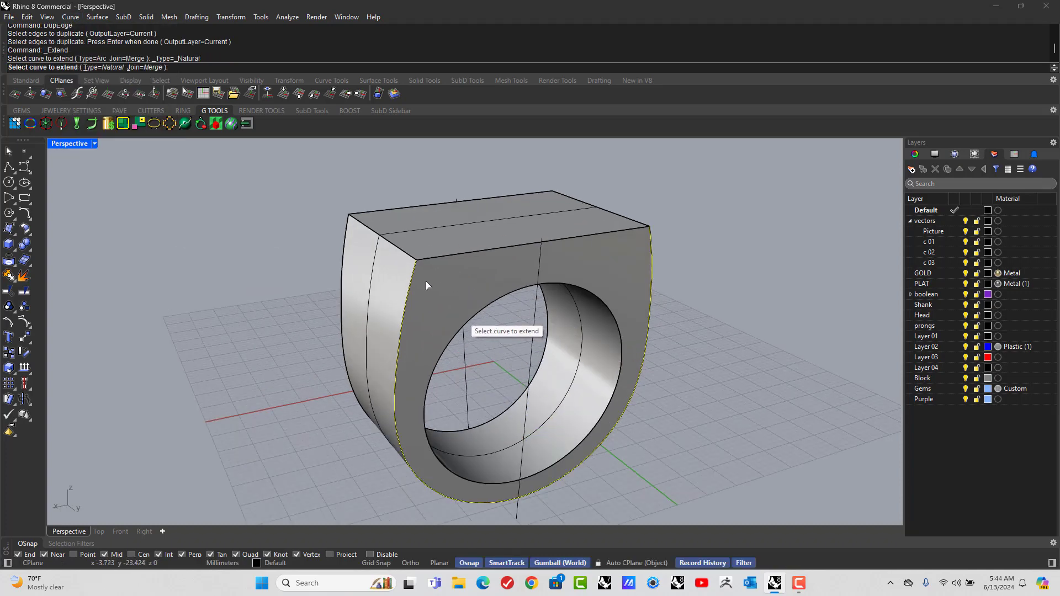
click(426, 287)
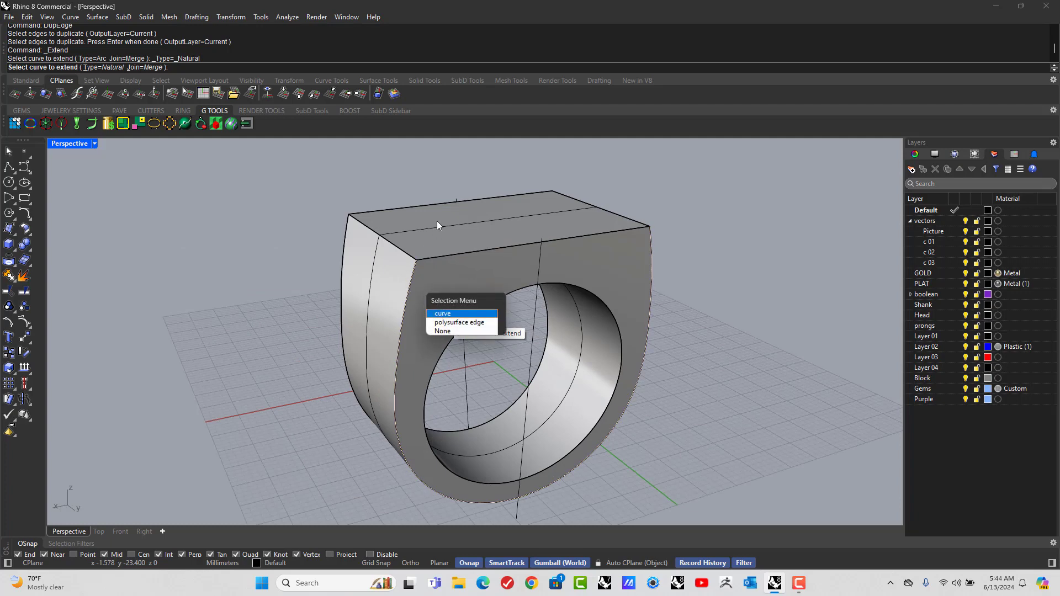
click(442, 314)
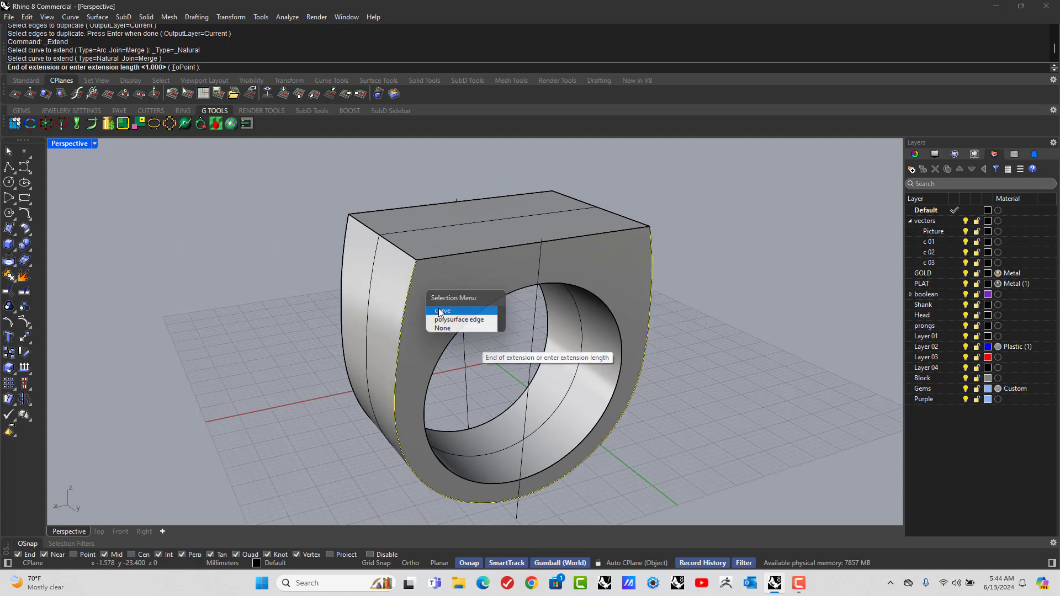
click(430, 217)
click(650, 250)
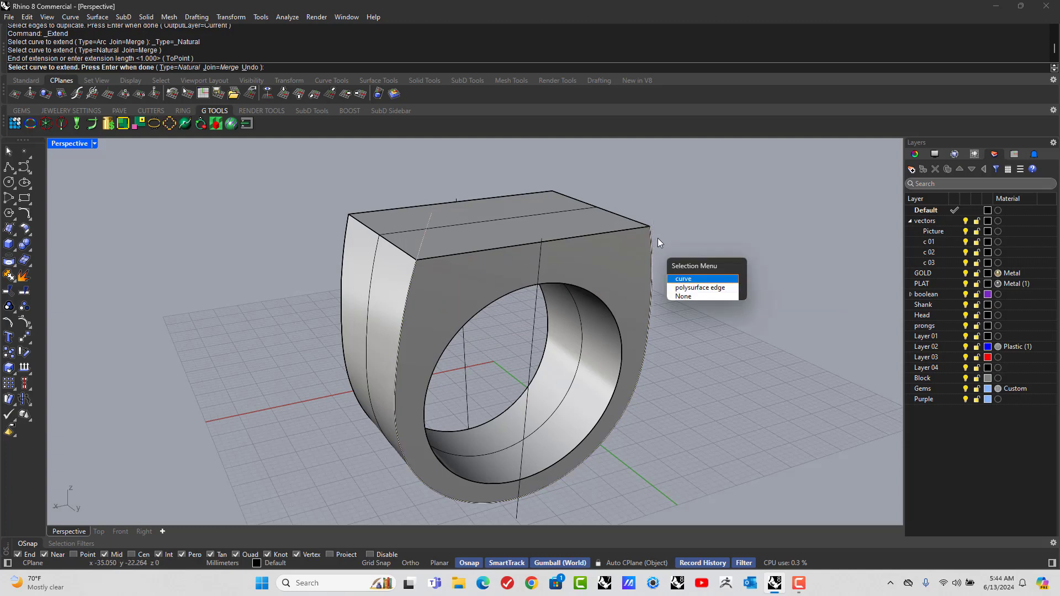
click(699, 287)
click(640, 195)
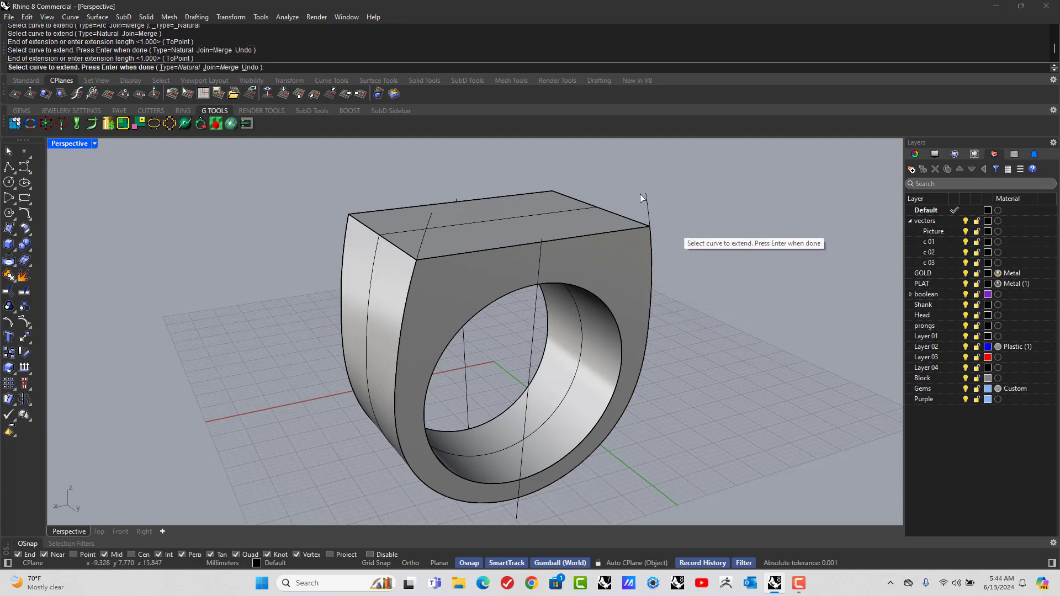
In the Front view, draw a horizontal Ortho line across above the ring.
key(ctrl+F4)
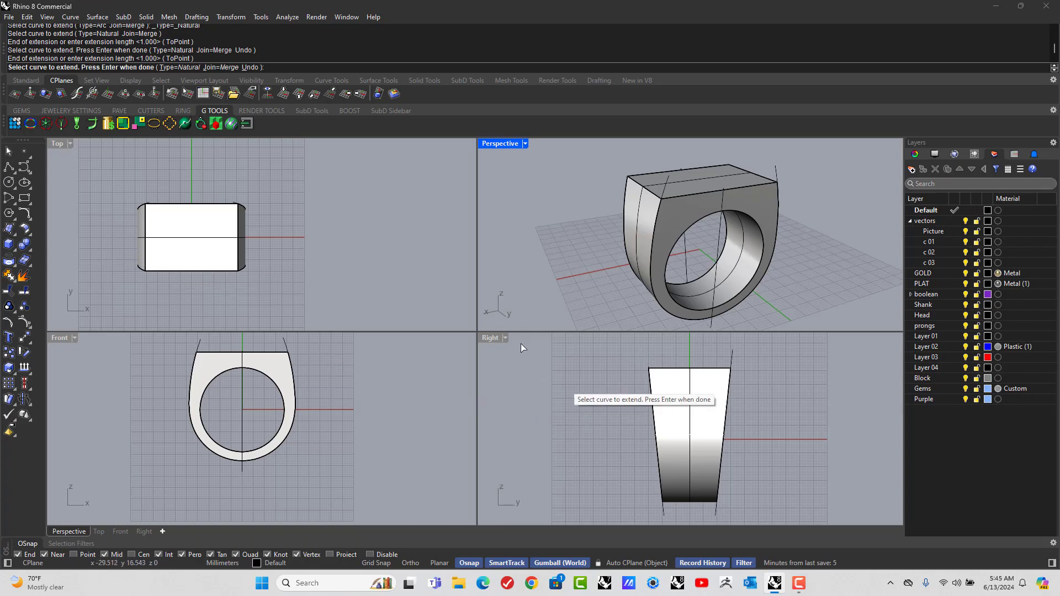
key(ctrl+m)
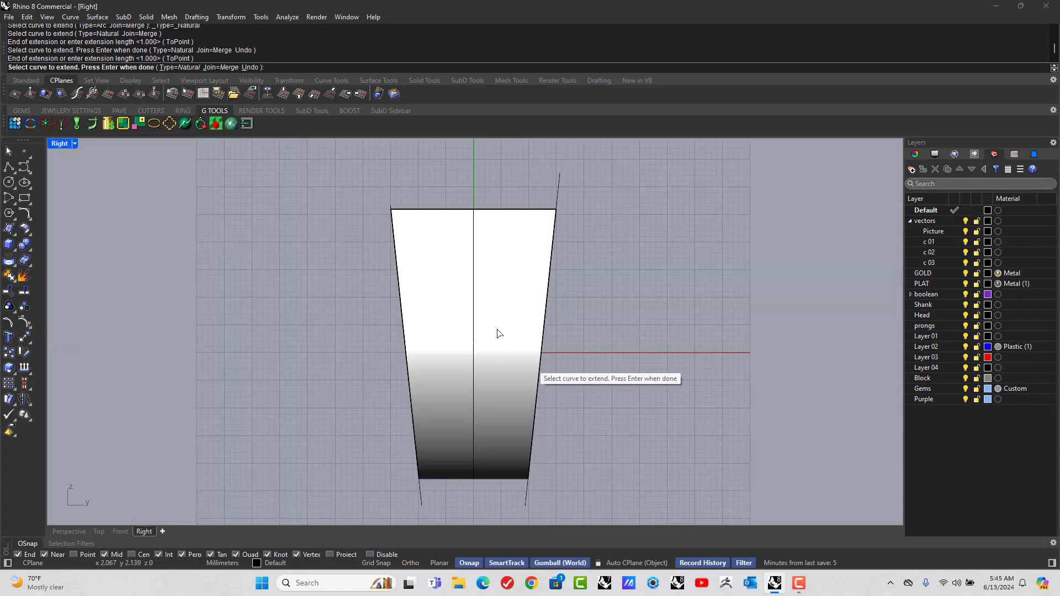
double_click(56, 145)
double_click(62, 334)
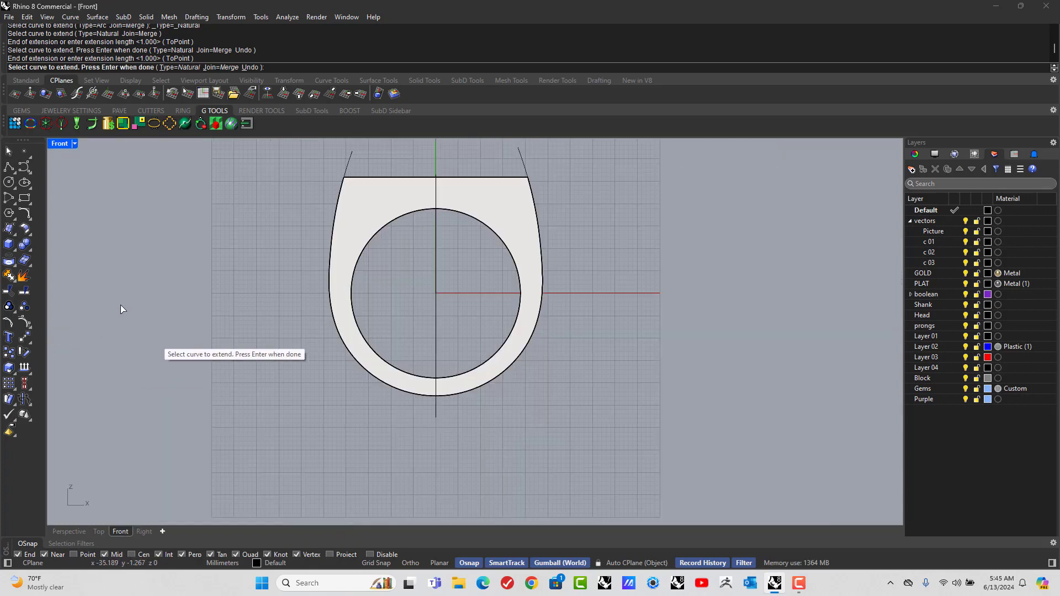
right_click(121, 305)
click(9, 167)
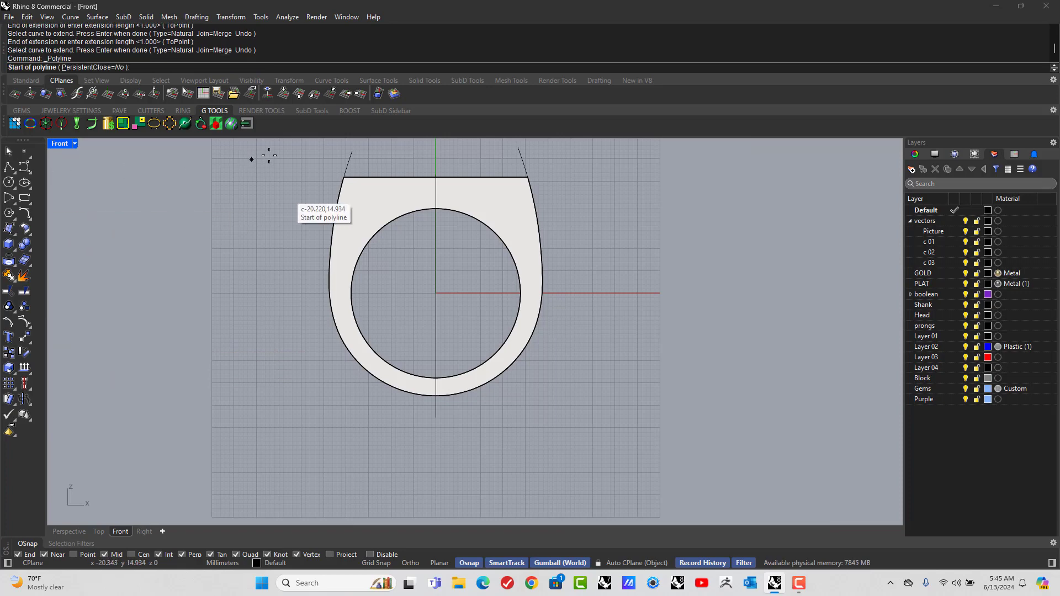
click(326, 158)
key(F8)
key(F8)
shift+click(555, 166)
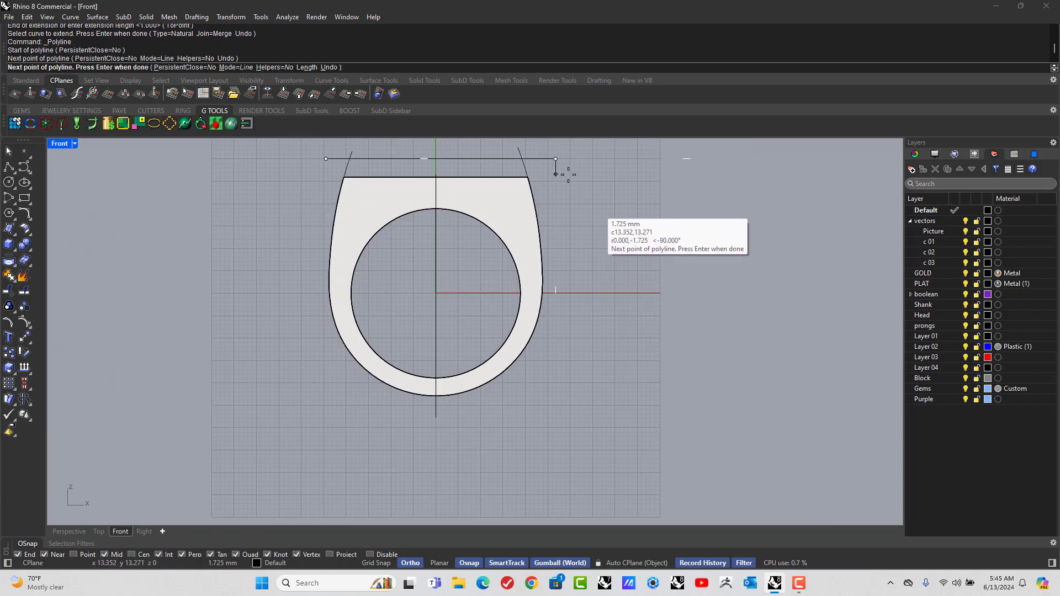
right_click(596, 191)
Trim off both extended curve ends above the horizontal line.
scroll(571, 172, down, 2)
scroll(558, 166, up, 2)
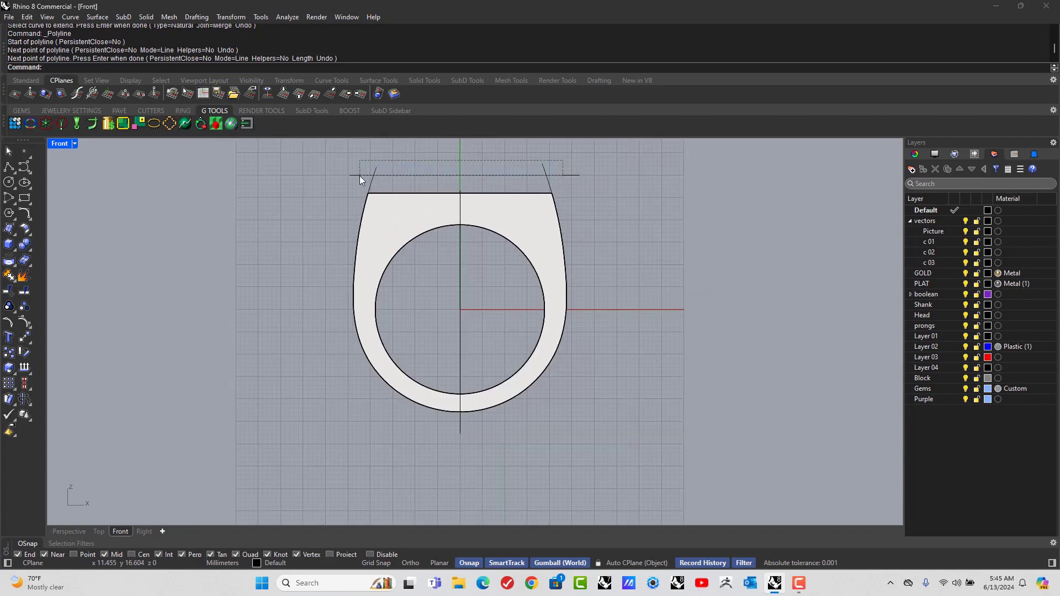
drag(360, 180, 360, 180)
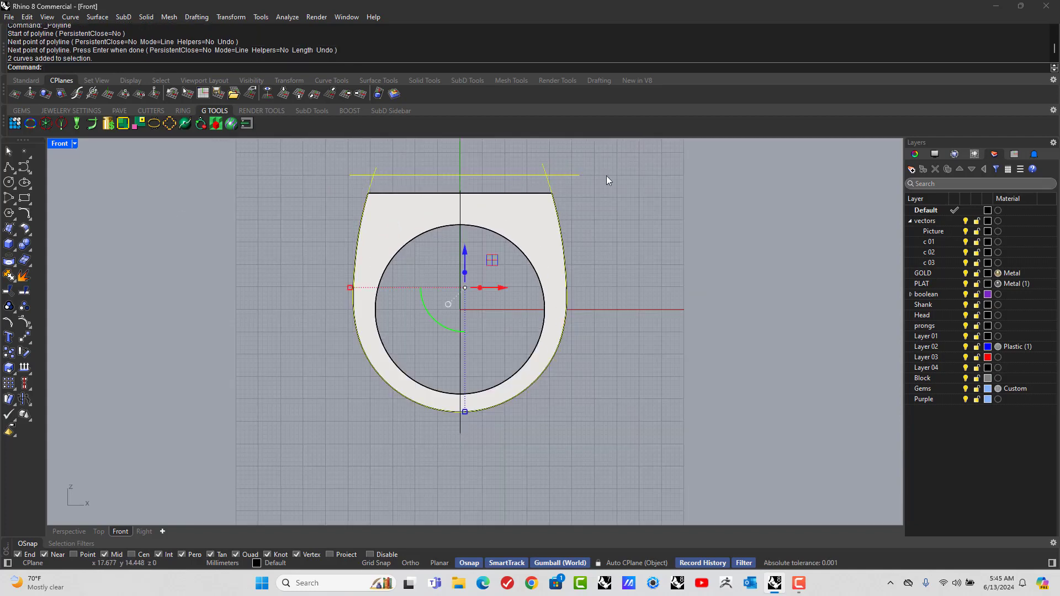
click(8, 297)
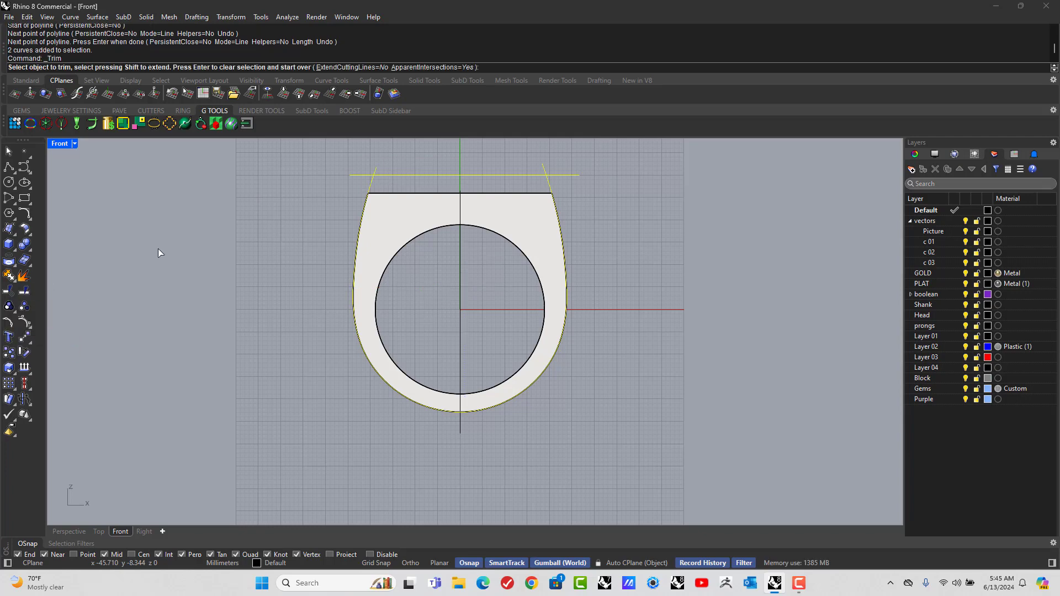
scroll(370, 171, up, 3)
click(395, 168)
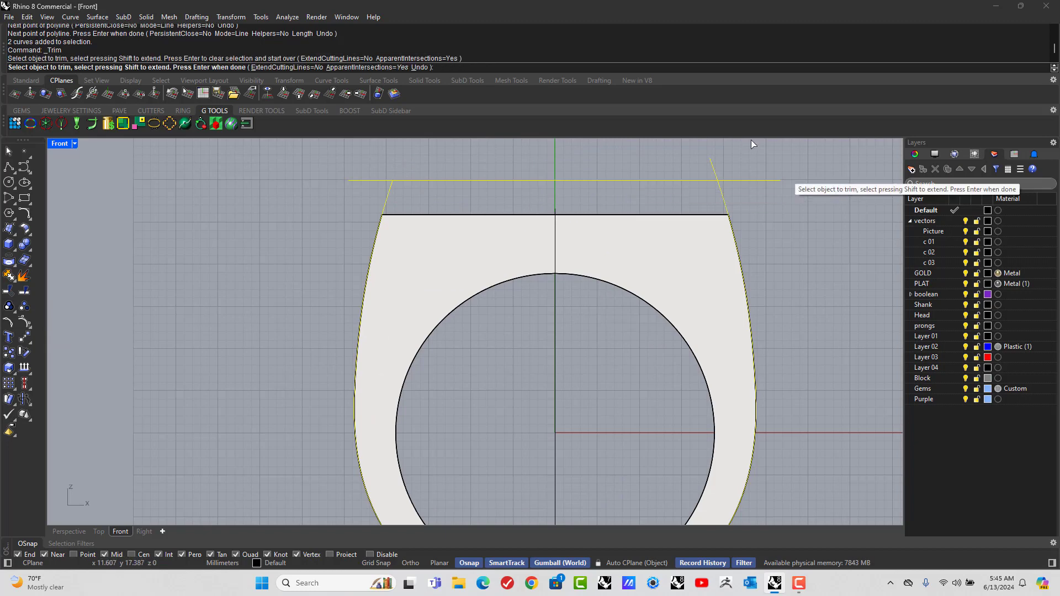
click(711, 162)
key(Return)
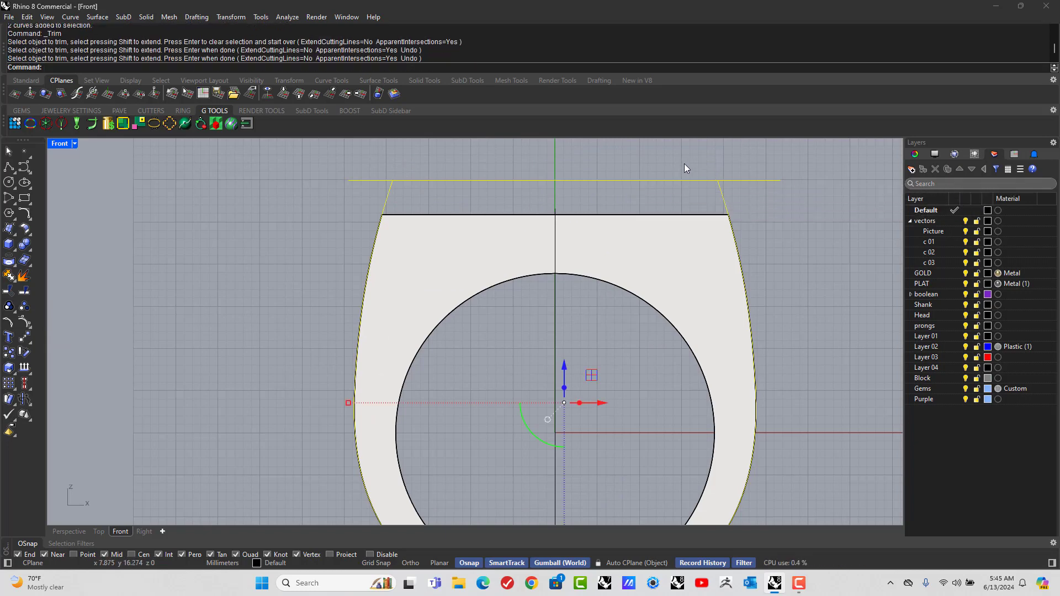
Delete the horizontal helper line and orbit the ring in the perspective view.
key(Escape)
click(776, 181)
key(Delete)
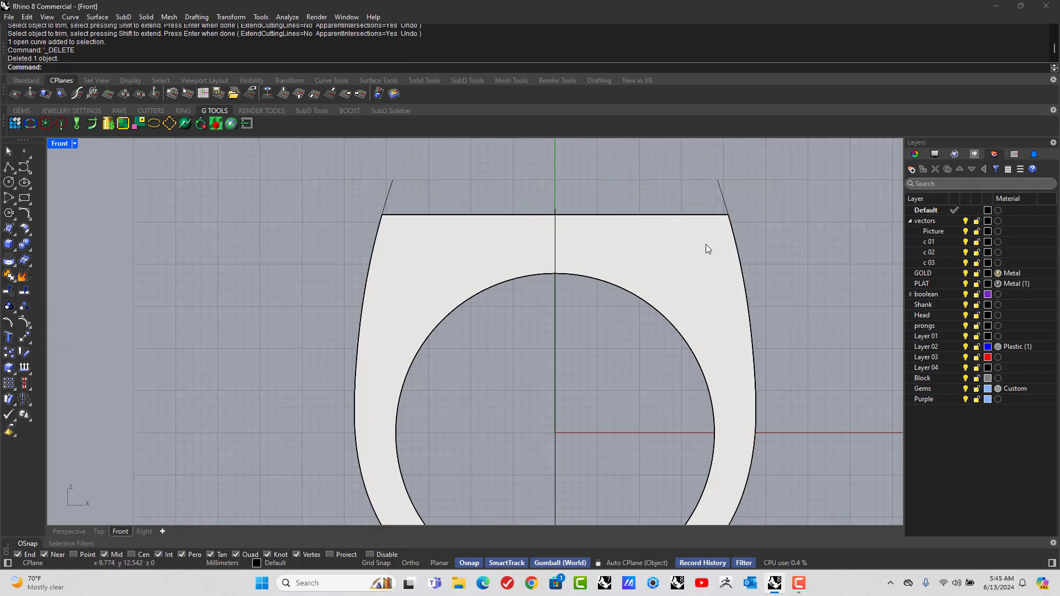
double_click(57, 144)
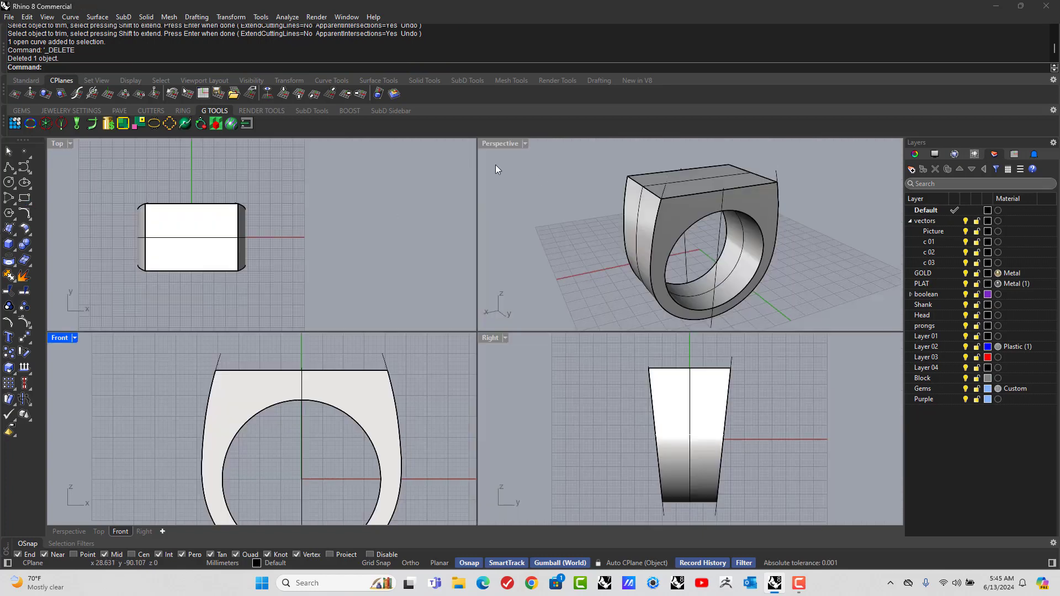
double_click(499, 143)
right_drag(489, 233, 455, 206)
Start a Pipe on the trimmed side edge curve with diameter 5 at both ends.
click(442, 203)
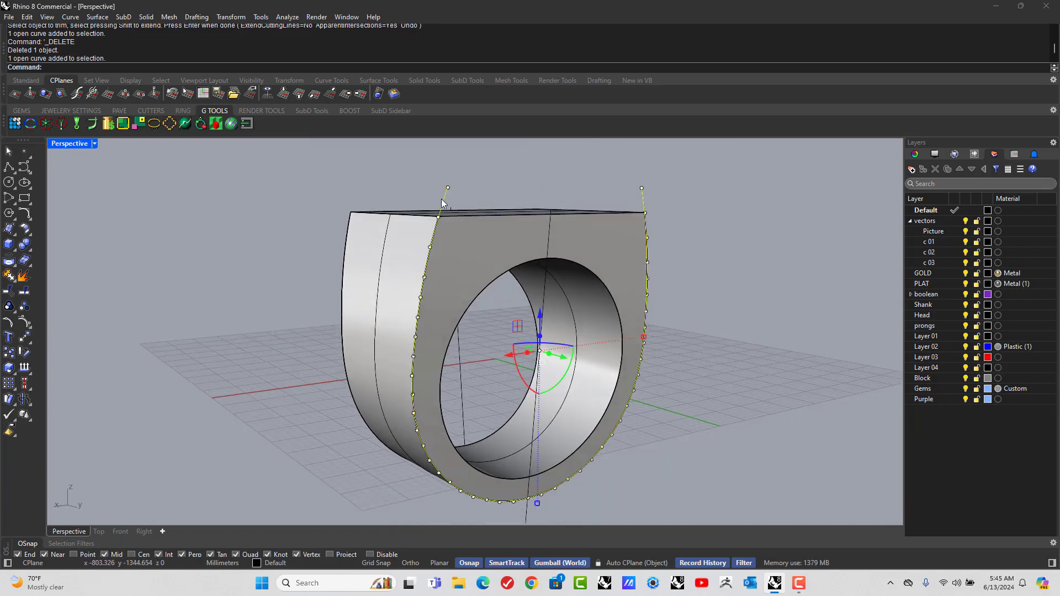
text(Pipe)
key(Return)
click(96, 68)
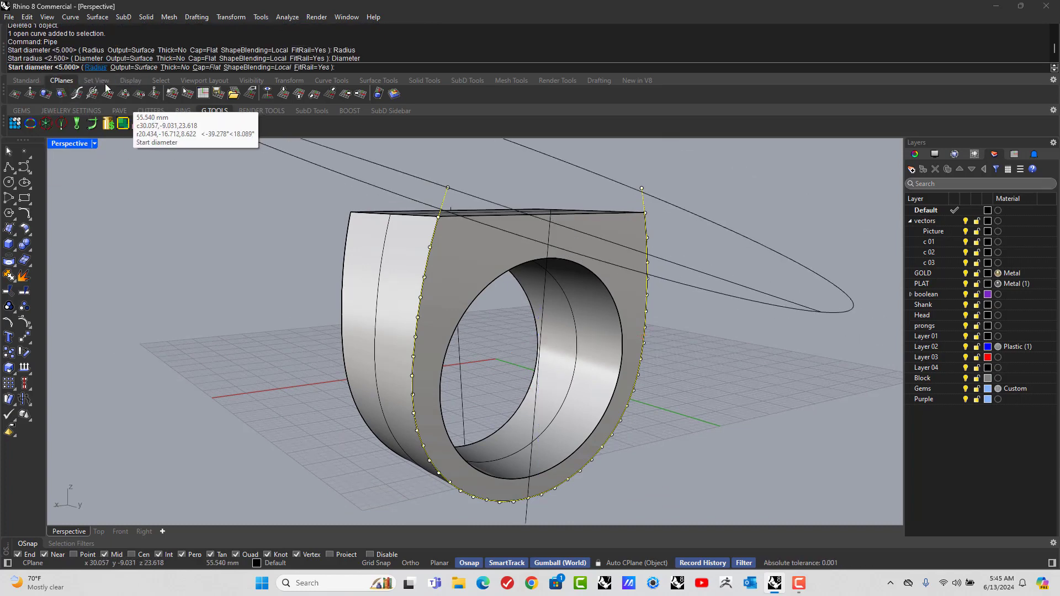
right_drag(486, 298, 492, 273)
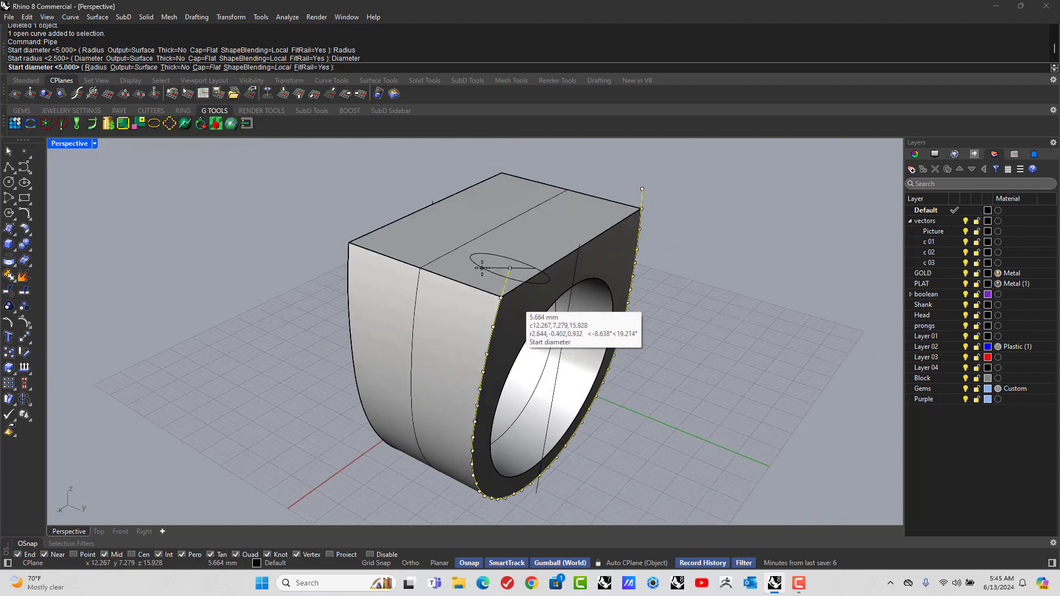
text(5)
key(Return)
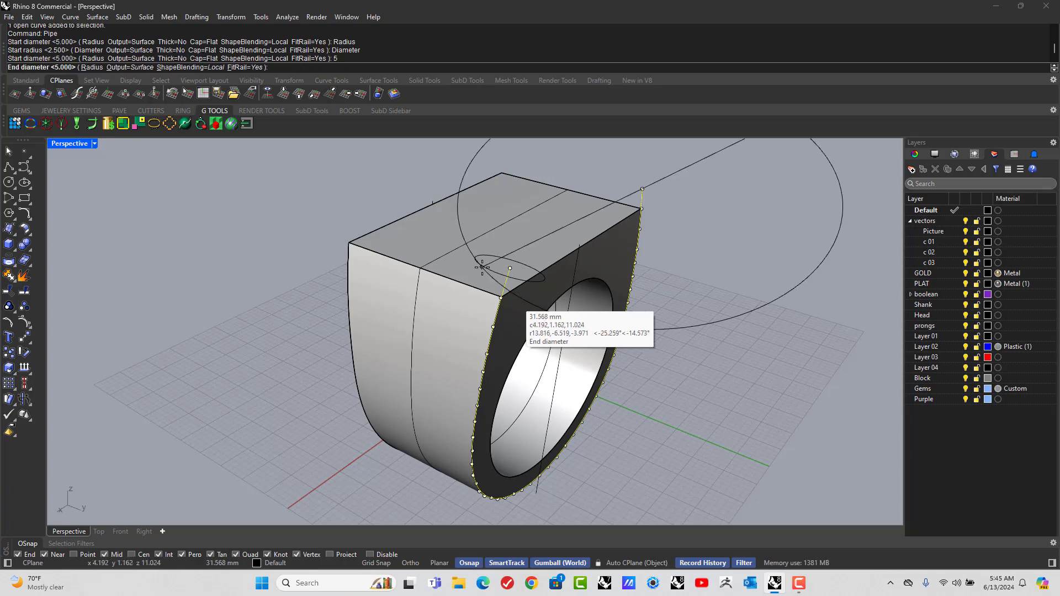
scroll(522, 284, down, 3)
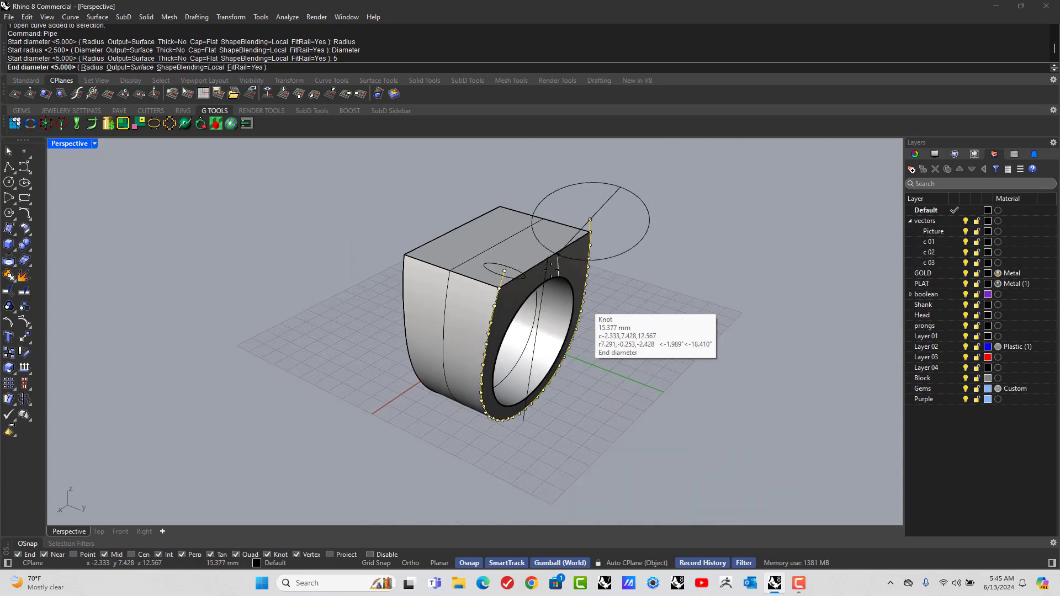
key(Return)
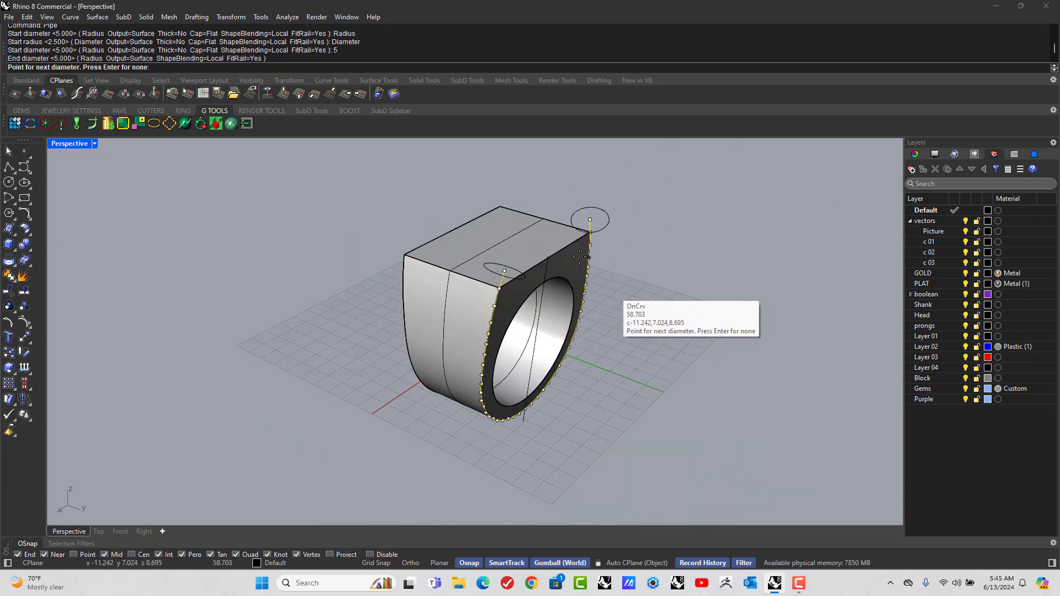
Add a diameter of 2 at the rail's bottom point and finish the pipe.
scroll(525, 438, up, 5)
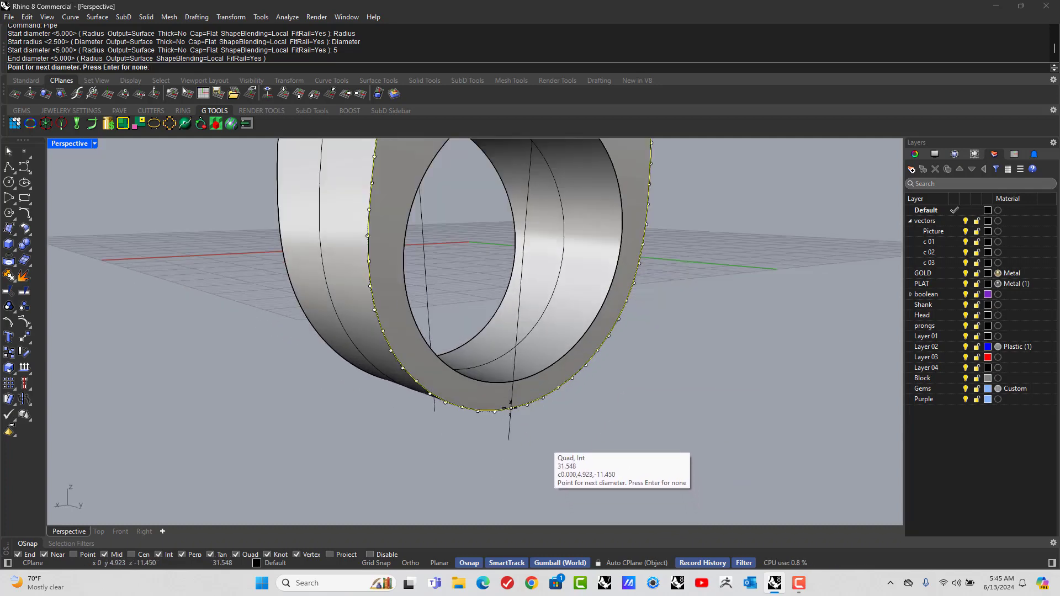
click(511, 409)
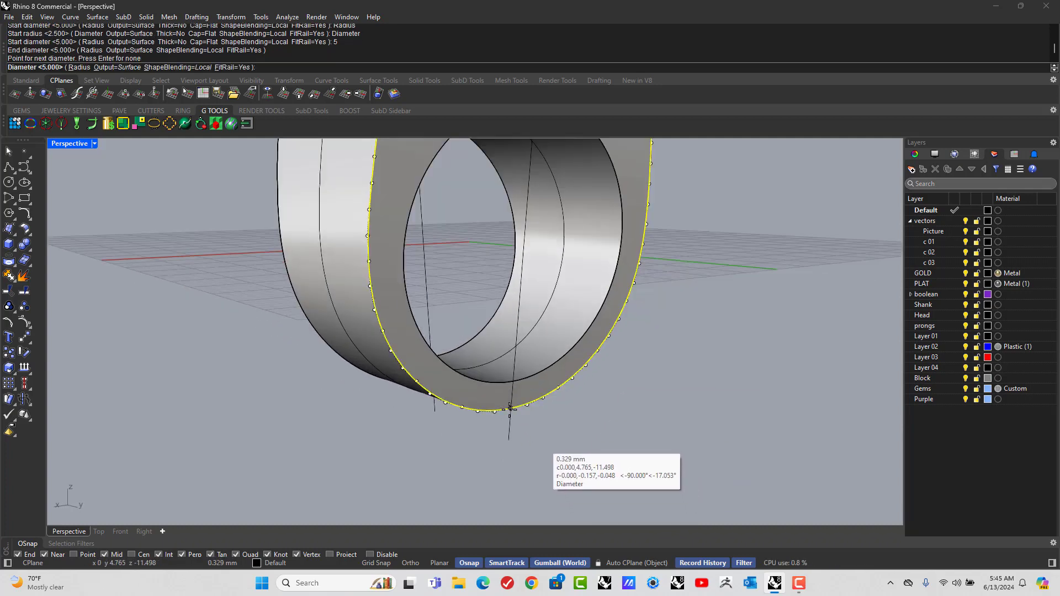
text(2)
key(Return)
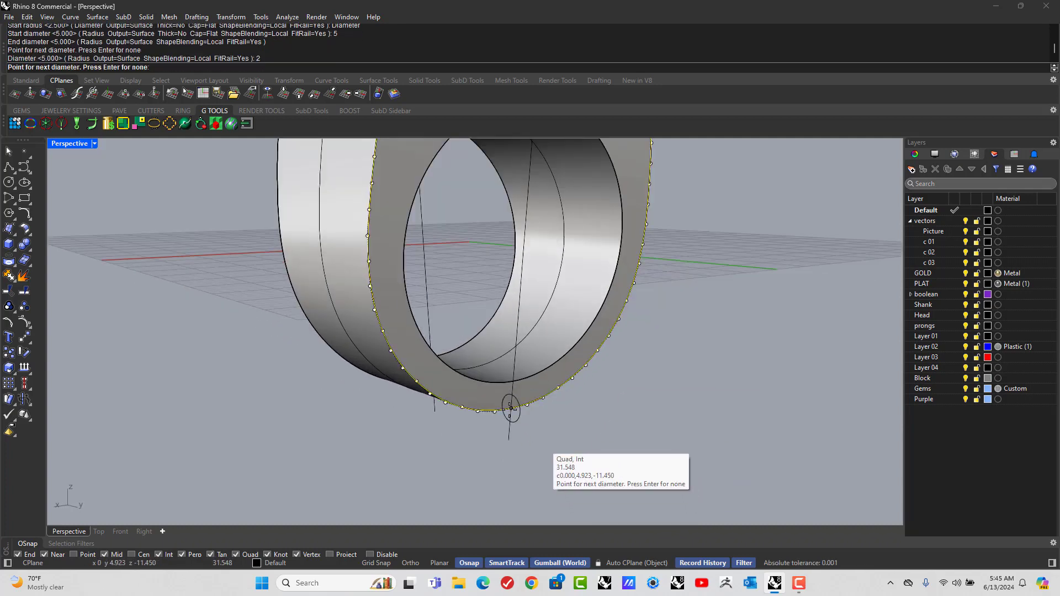
key(Return)
Orbit around the ring to inspect the new pipe from the front and above.
right_drag(552, 412, 521, 377)
scroll(455, 322, up, 3)
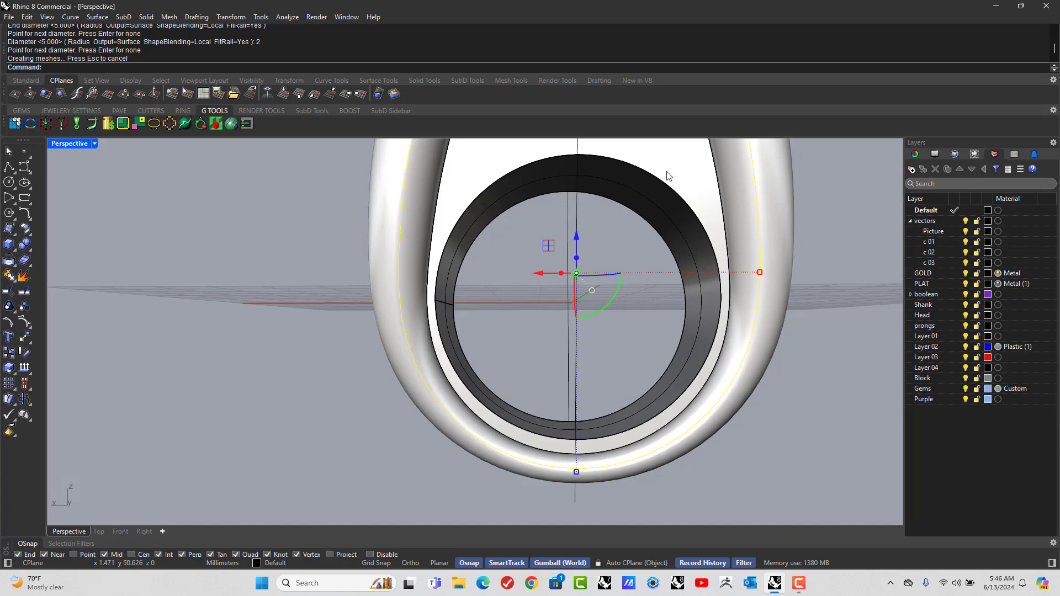
click(173, 374)
scroll(383, 406, down, 3)
right_drag(384, 405, 382, 309)
click(386, 319)
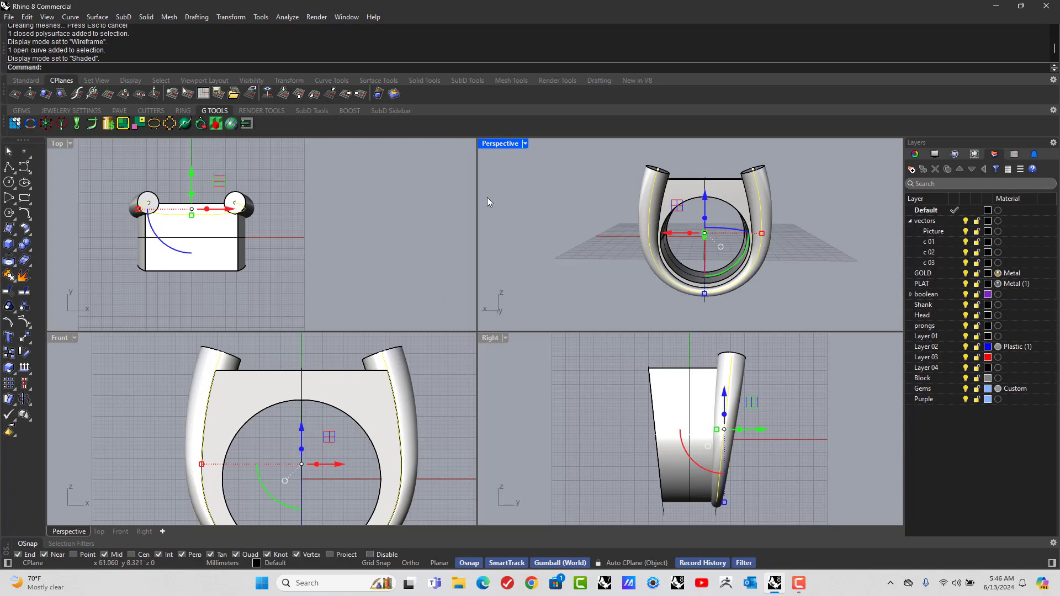
click(502, 200)
Put a bounding-box control cage on the pipe with CageEdit in world coordinates.
right_drag(504, 221, 503, 313)
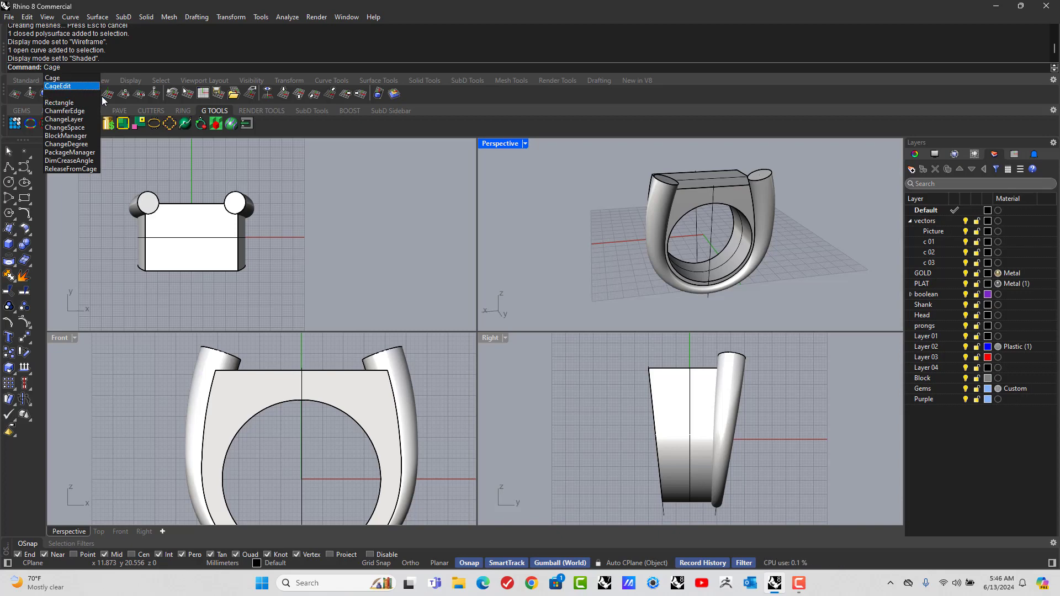
click(68, 91)
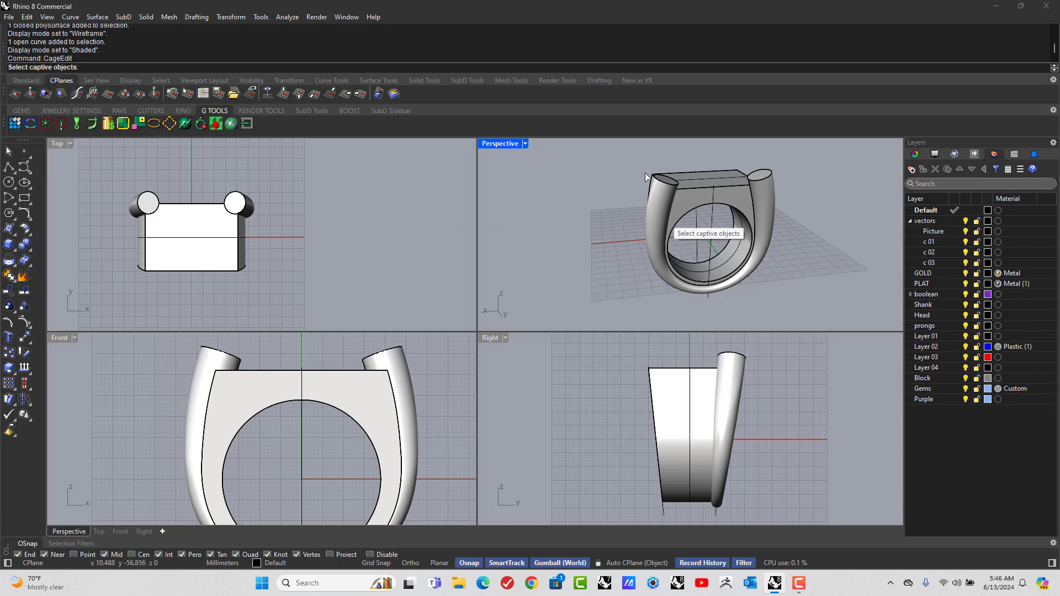
click(660, 200)
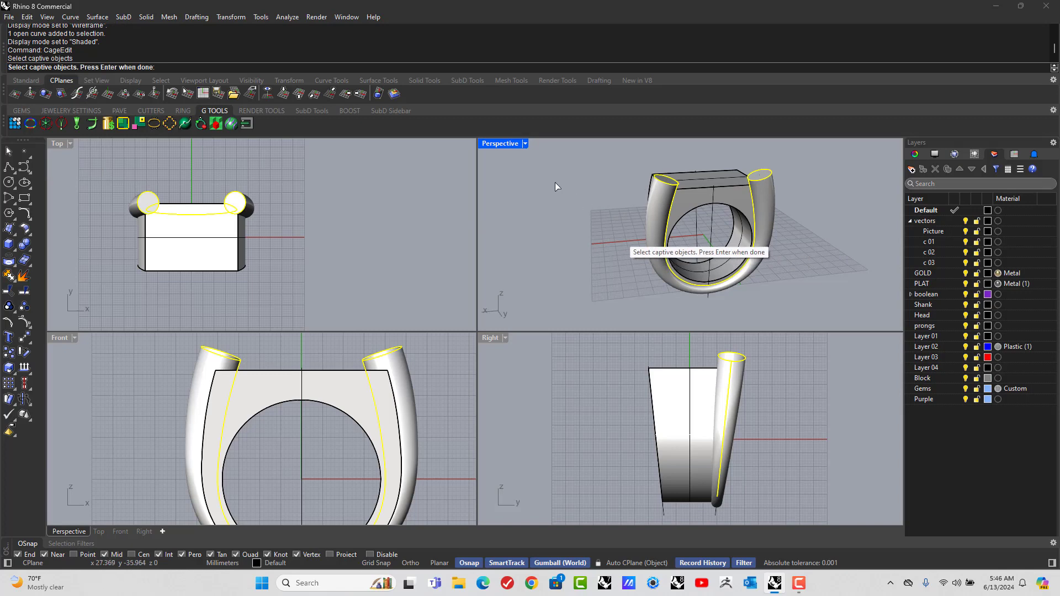
double_click(500, 144)
scroll(500, 218, down, 3)
key(Return)
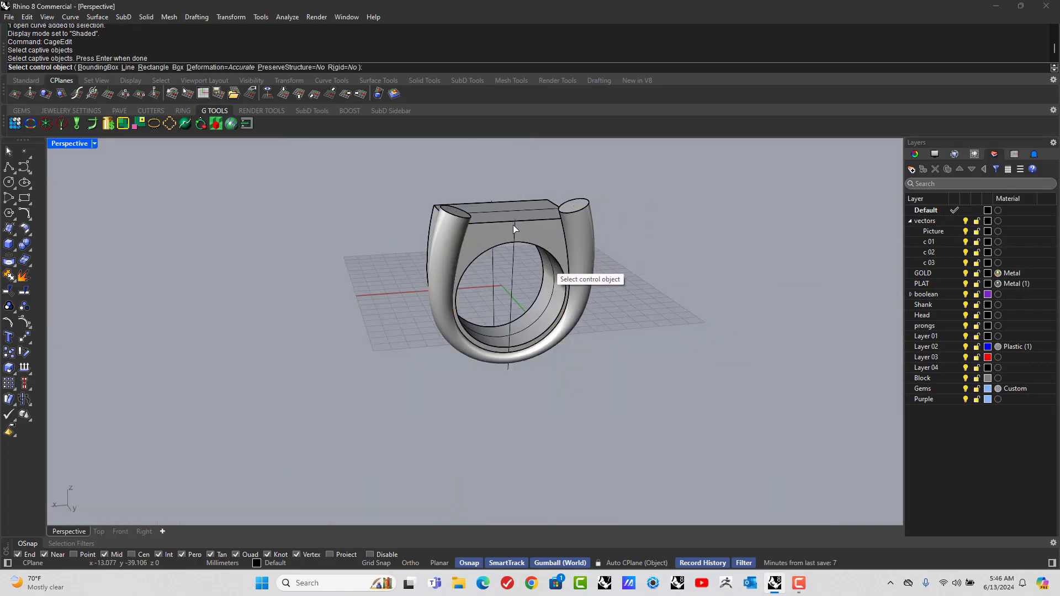
click(91, 67)
key(Return)
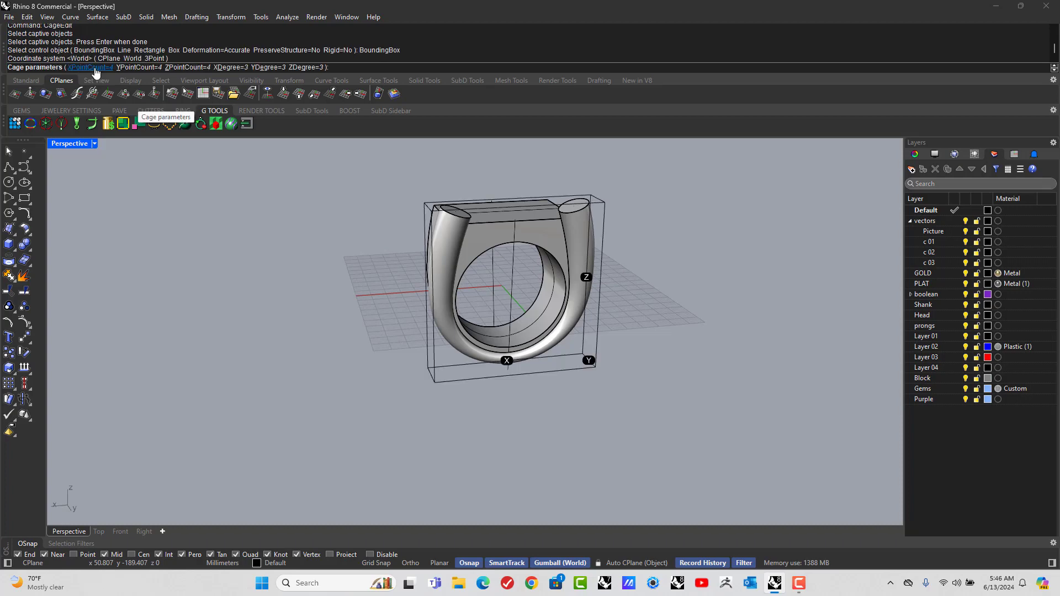
key(Return)
key(Return)
Scale the upper rows of cage points sideways in X with the gumball.
right_drag(252, 359, 235, 328)
right_drag(335, 253, 378, 246)
drag(380, 242, 649, 326)
scroll(510, 314, up, 4)
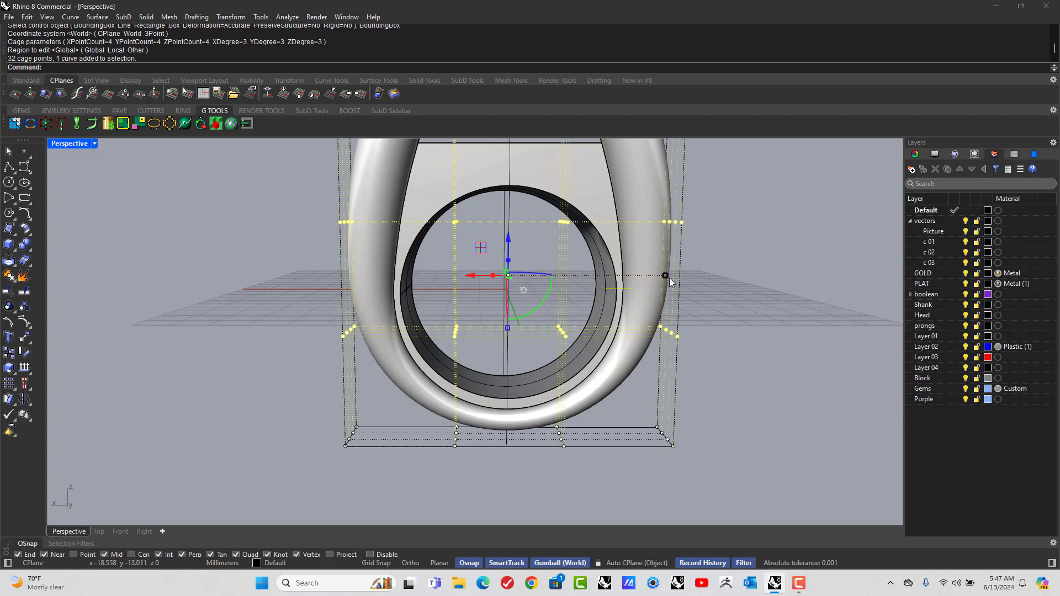
mouse_move(666, 276)
mouse_down()
mouse_move(689, 276)
mouse_move(678, 277)
mouse_up()
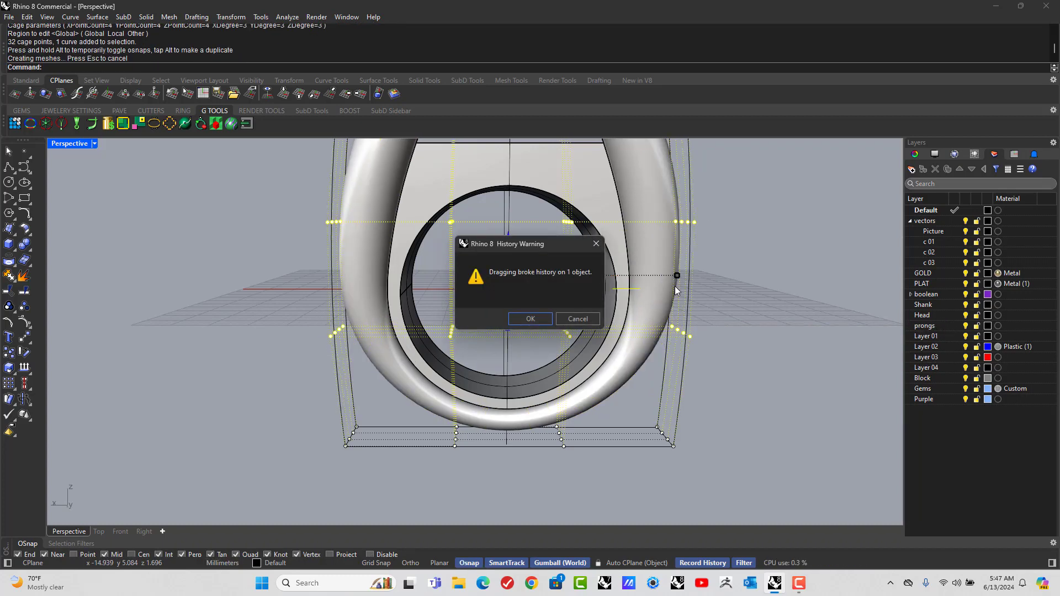
click(530, 319)
Delete the control cage, leaving the reshaped pipe.
right_drag(177, 350, 417, 362)
right_drag(558, 270, 399, 423)
drag(395, 459, 349, 485)
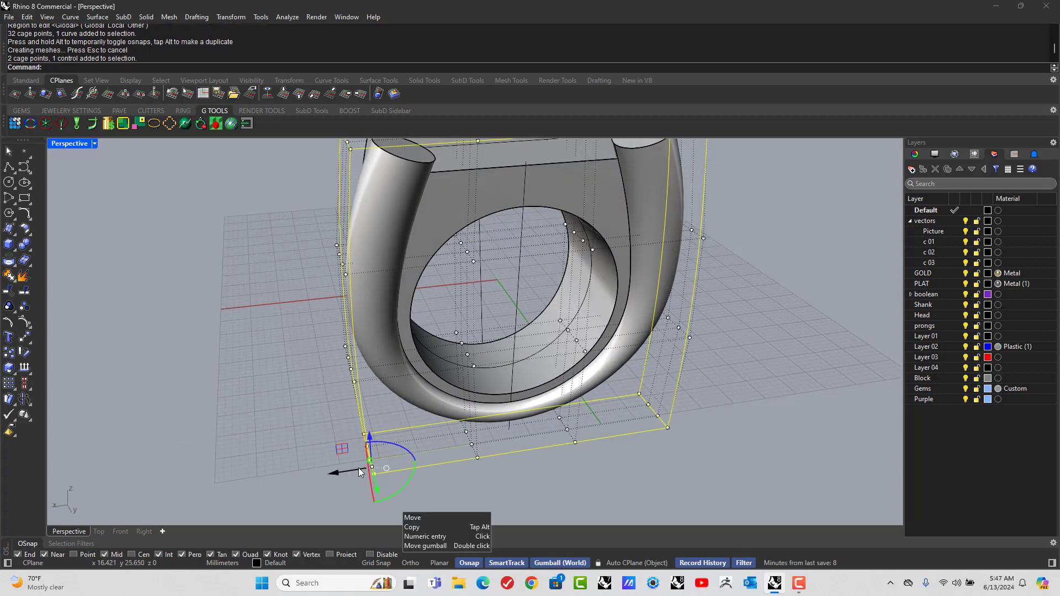
key(Delete)
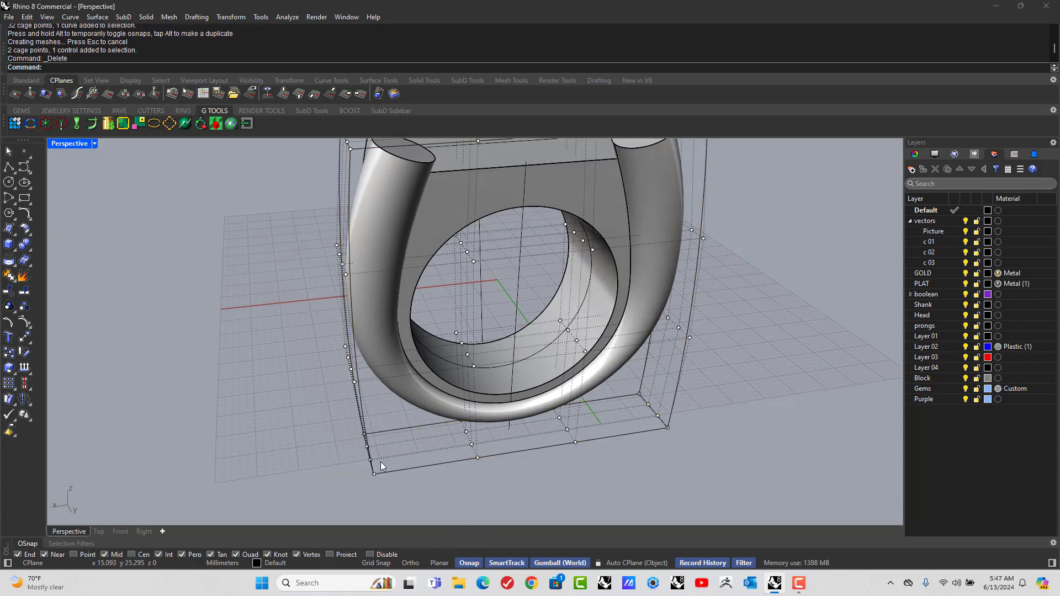
right_click(407, 477)
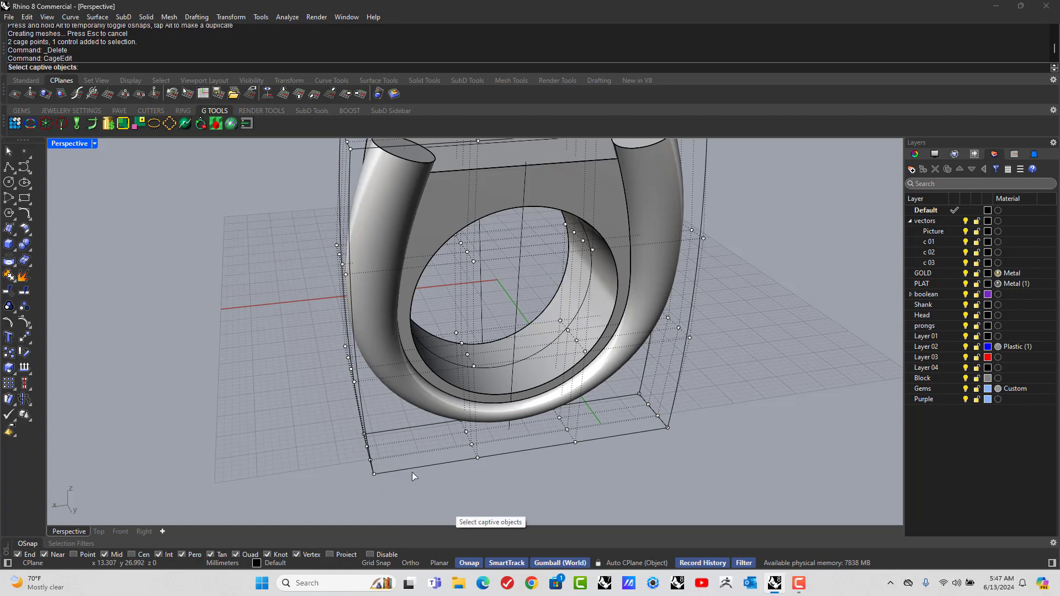
right_click(412, 472)
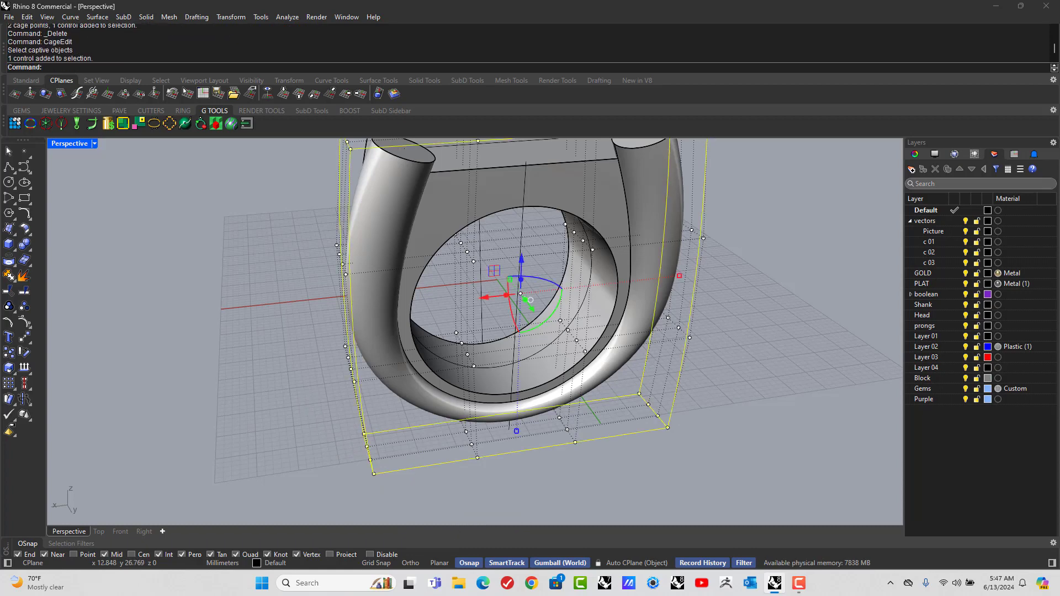
key(Delete)
Mirror a copy of the pipe across the X axis to the ring's opposite side.
right_drag(410, 466, 392, 386)
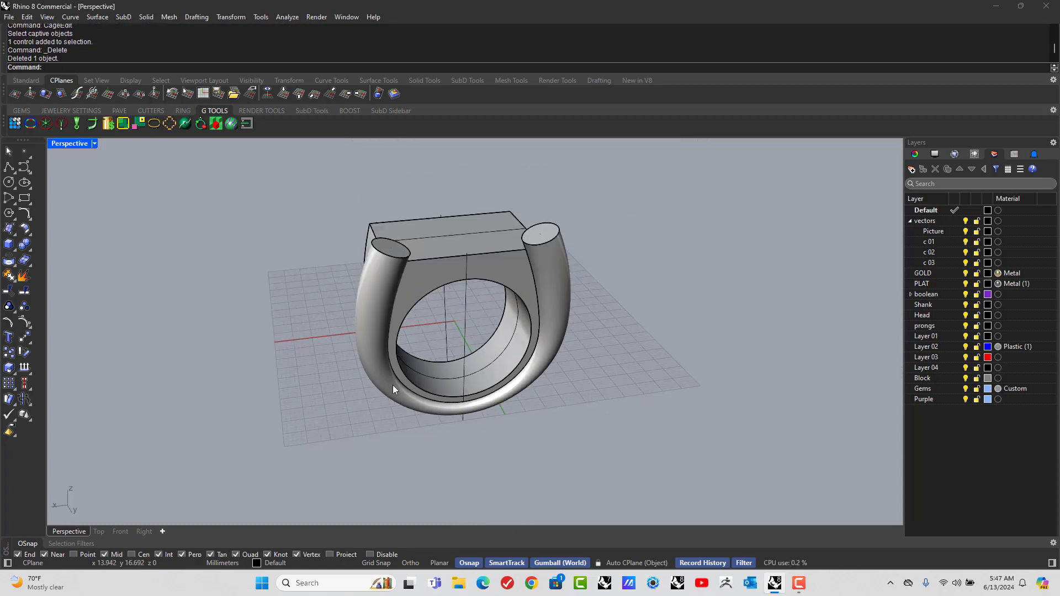
click(374, 305)
right_drag(202, 329, 273, 356)
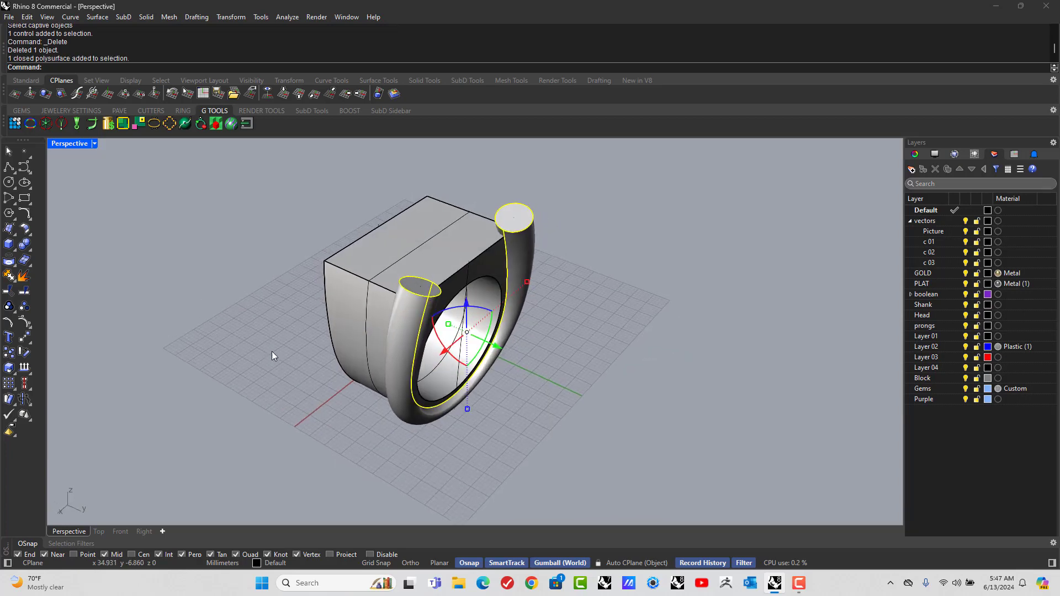
click(231, 17)
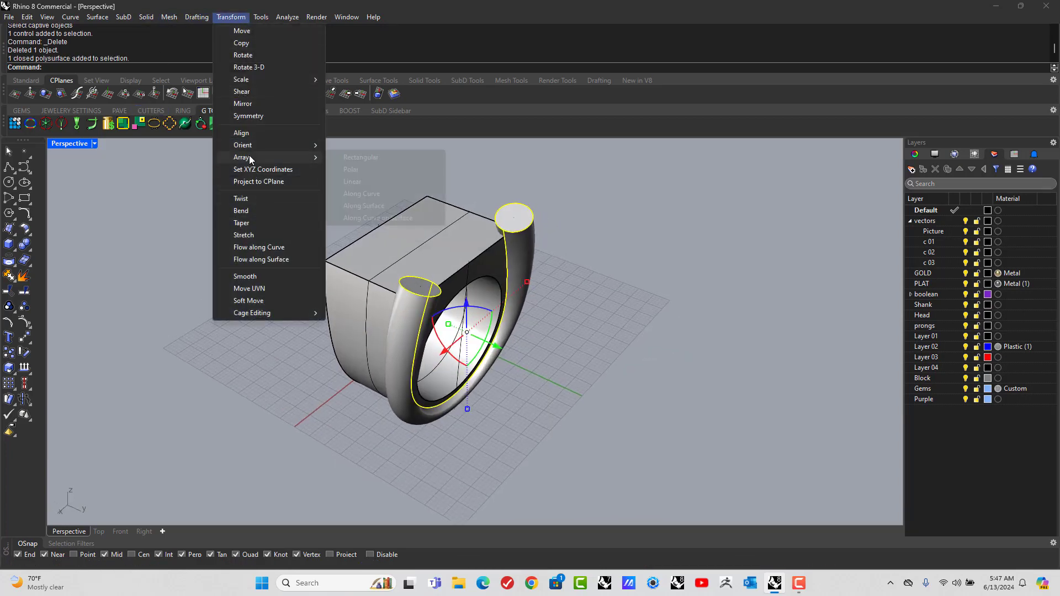
click(250, 104)
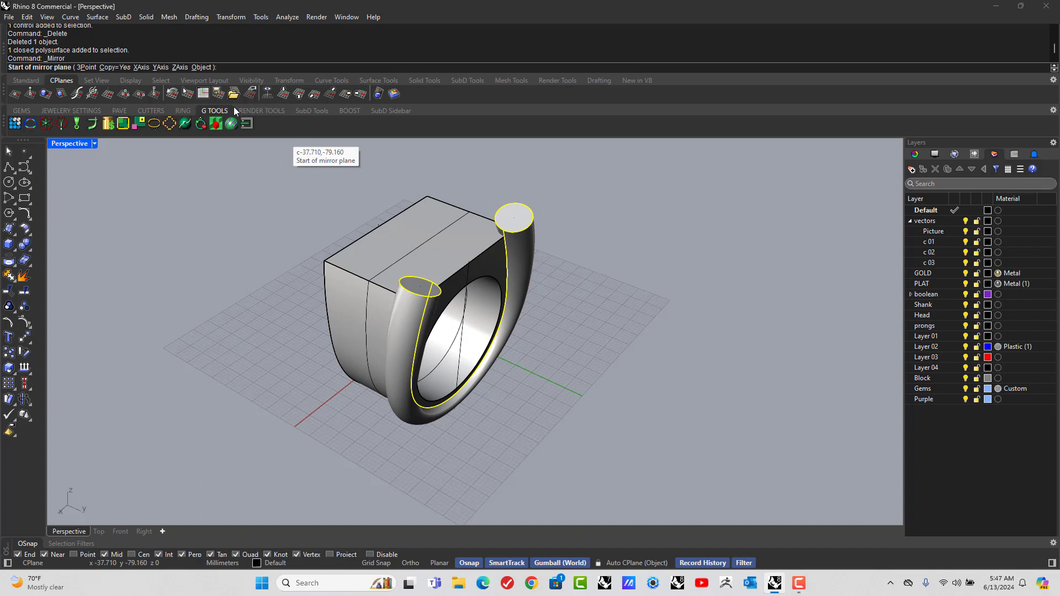
click(141, 68)
Boolean-difference both pipes from the ring body to cut the grooves.
click(769, 335)
click(425, 259)
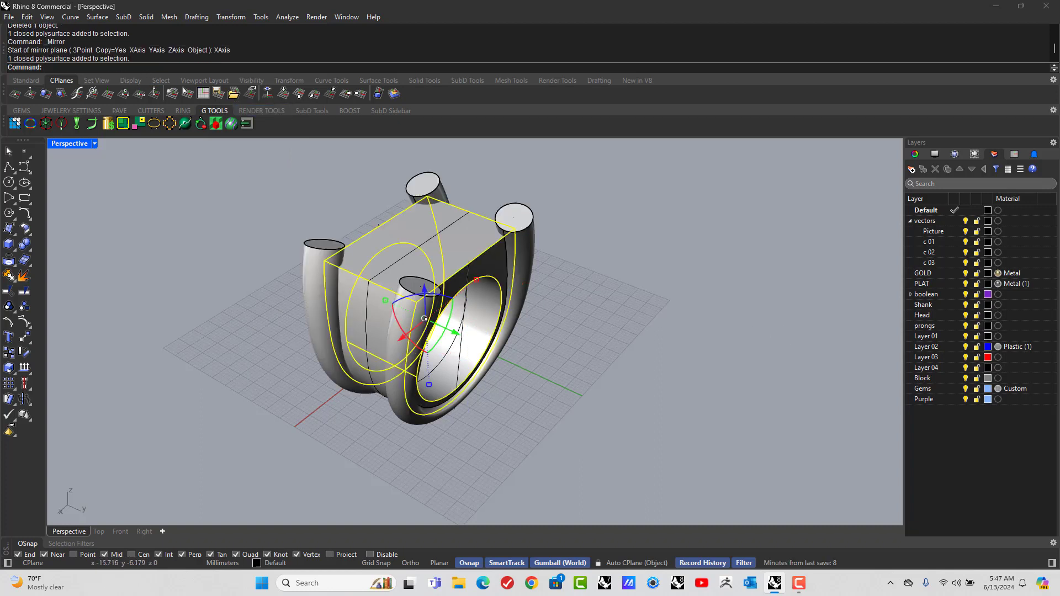
click(31, 251)
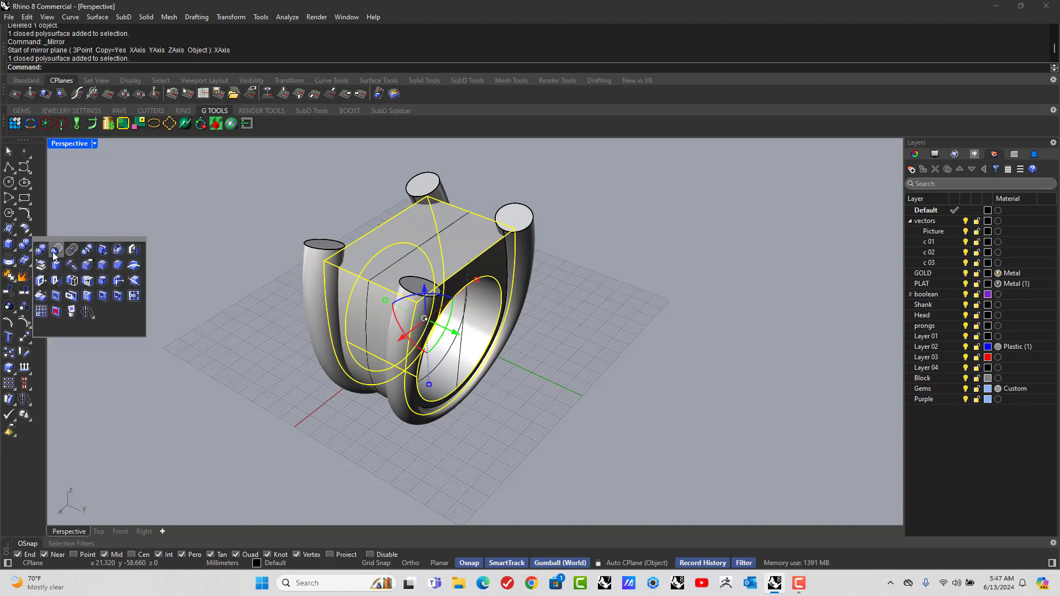
click(56, 257)
click(354, 275)
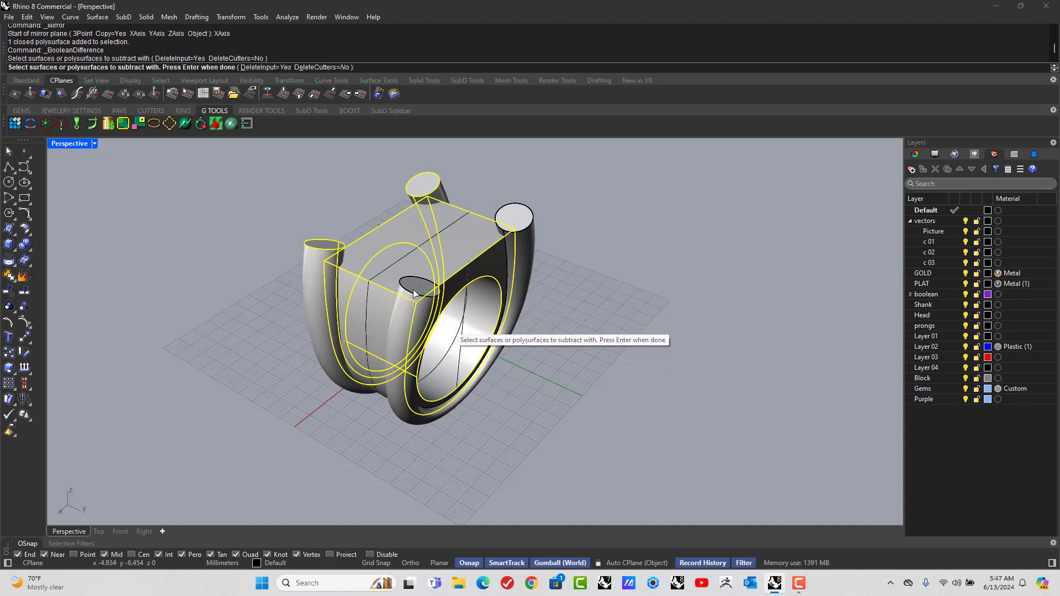
click(415, 291)
key(Return)
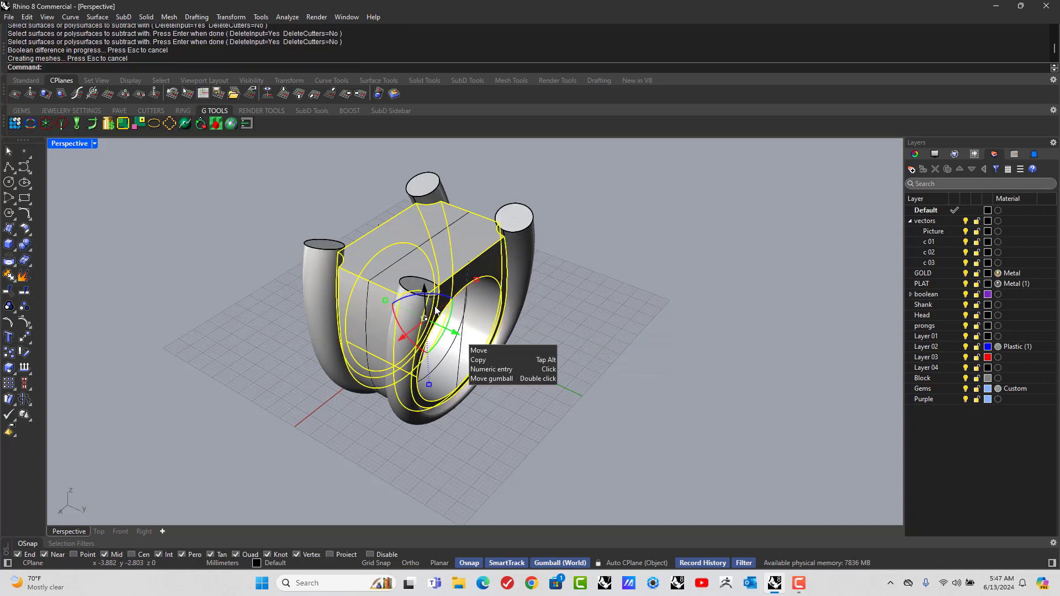
Move both pipes onto the boolean layer and hide that layer.
click(518, 225)
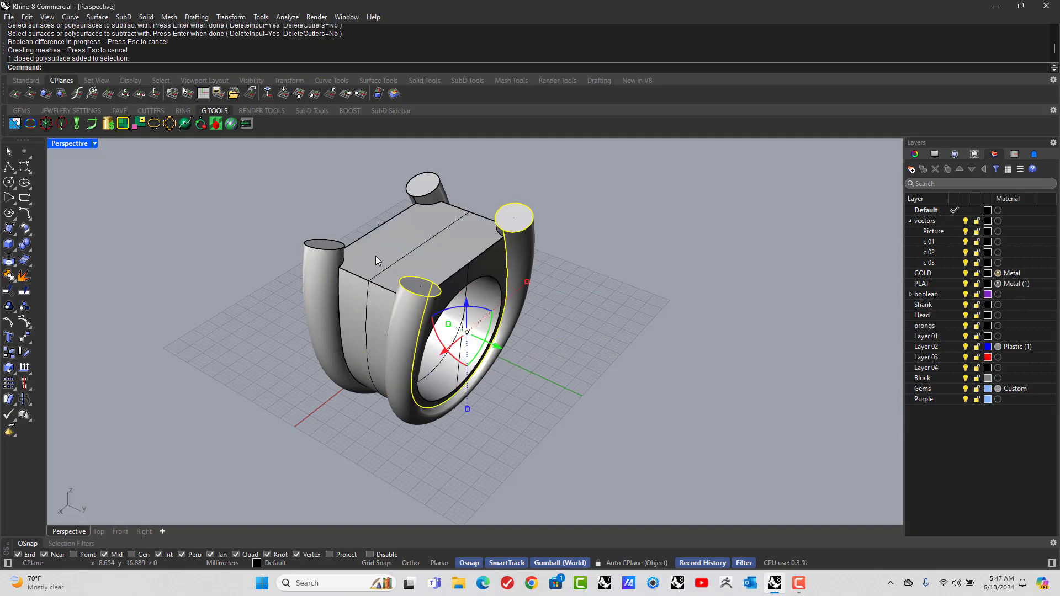
shift+click(324, 255)
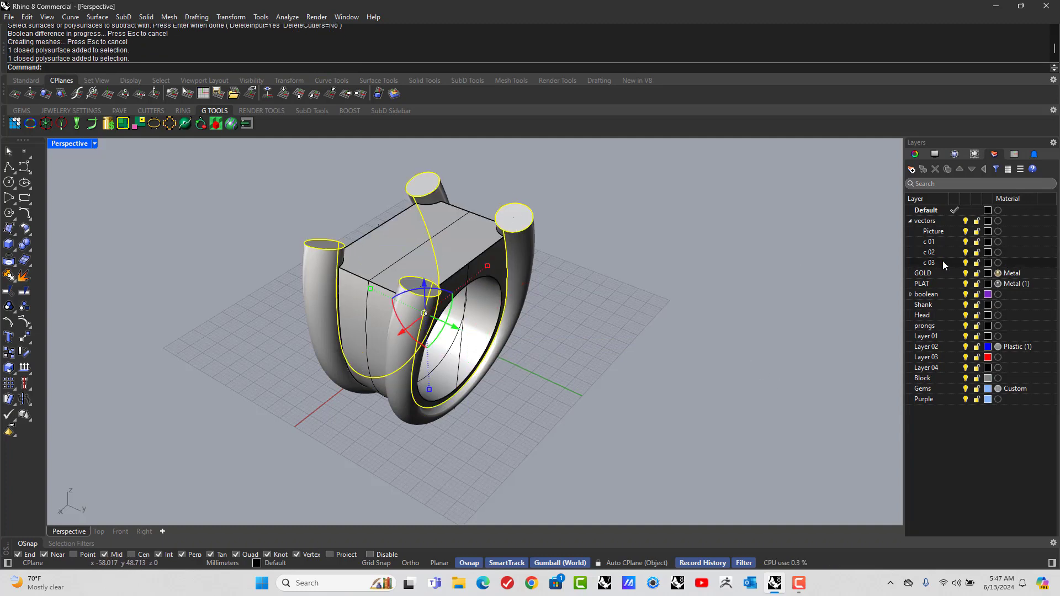
right_click(947, 298)
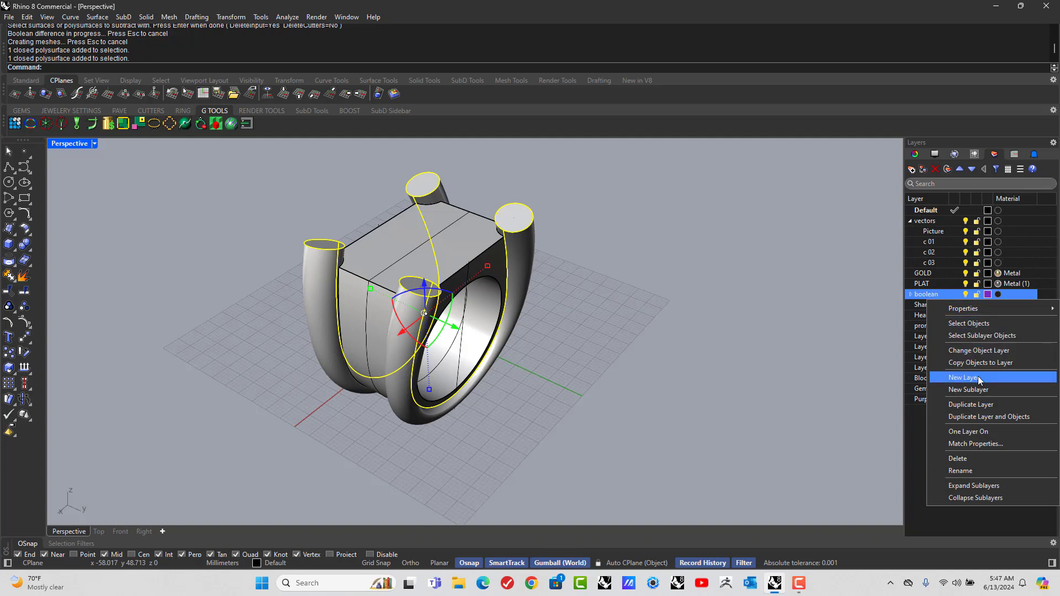
click(980, 351)
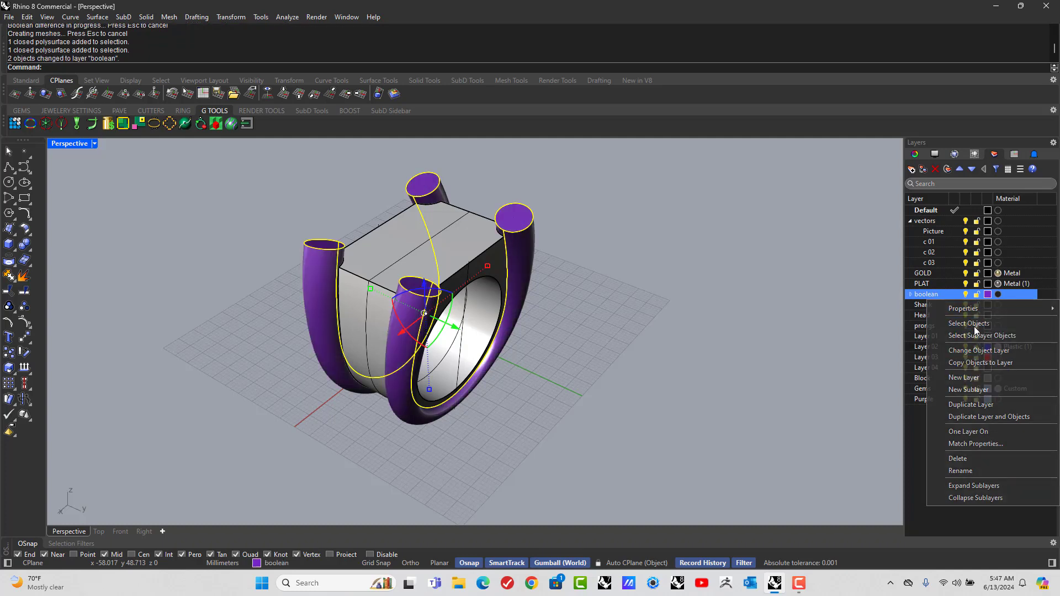
click(965, 294)
Orbit around the ring to inspect the top, inner bore and grooved sides.
right_drag(707, 299, 582, 432)
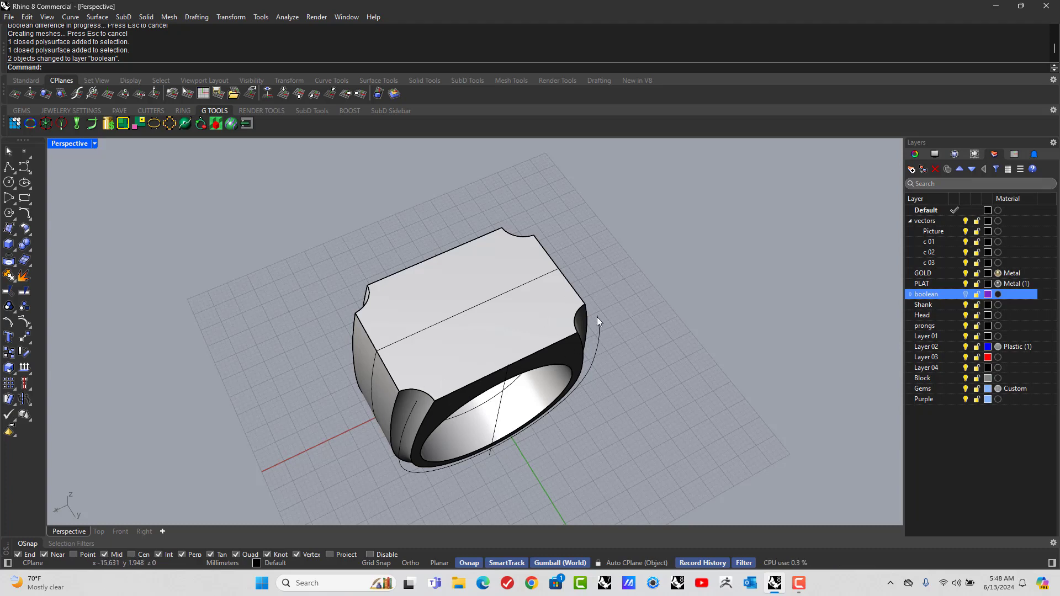
right_drag(646, 394, 532, 387)
right_drag(777, 289, 760, 275)
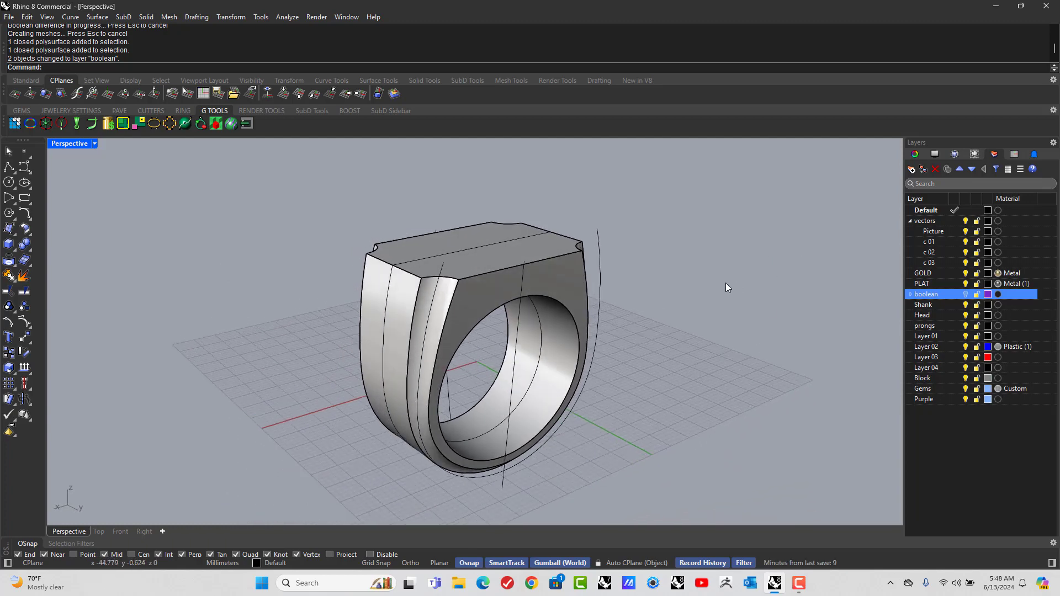